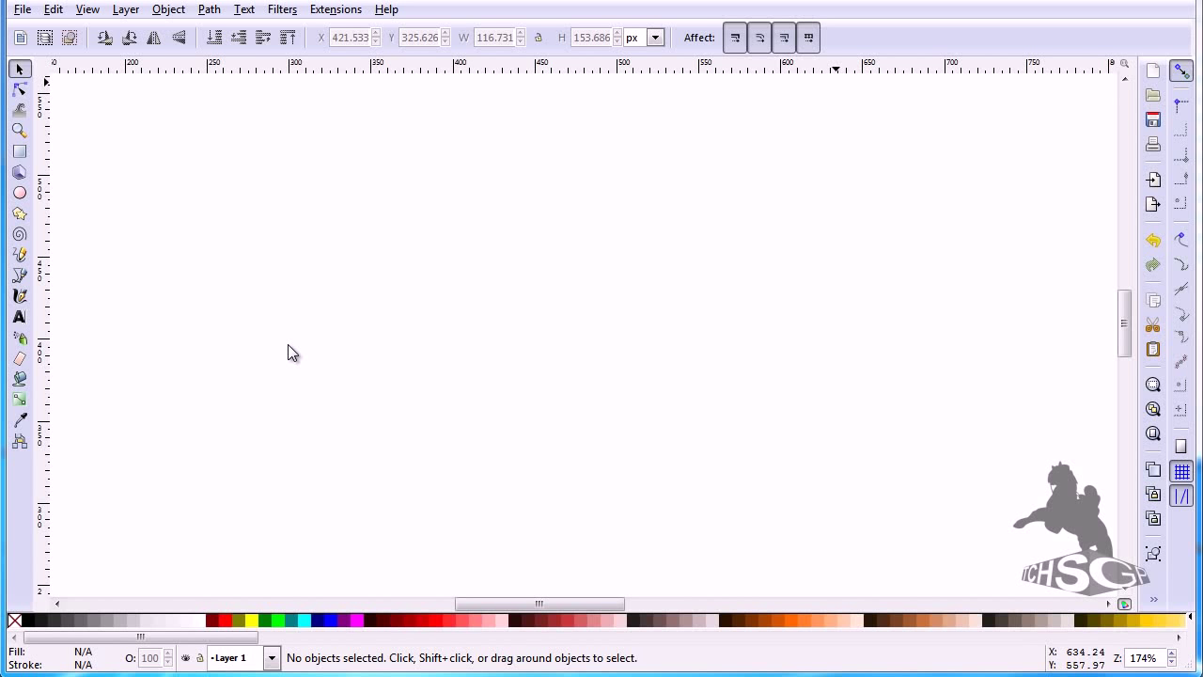
- Draw a red ellipse of about 146.80 × 170.32 px near the page centre
click(20, 193)
mouse_move(386, 157)
mouse_down()
mouse_move(398, 228)
mouse_move(513, 404)
mouse_move(626, 436)
mouse_up()
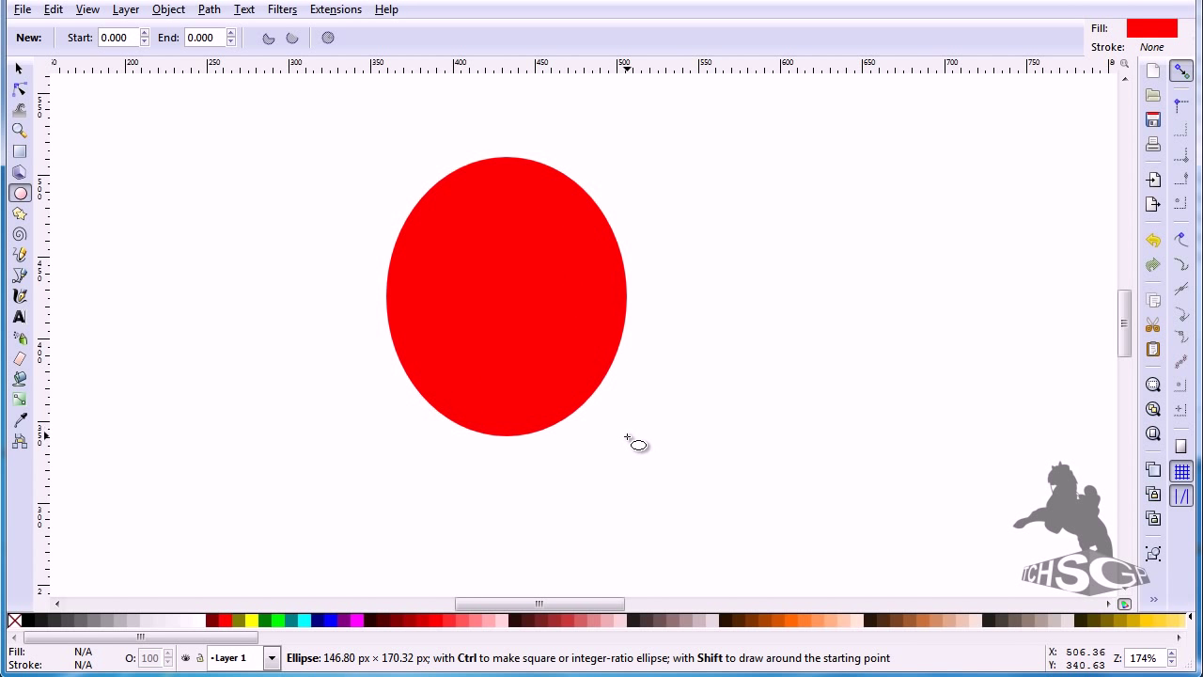
- Convert the red ellipse to an editable path for node editing
click(209, 9)
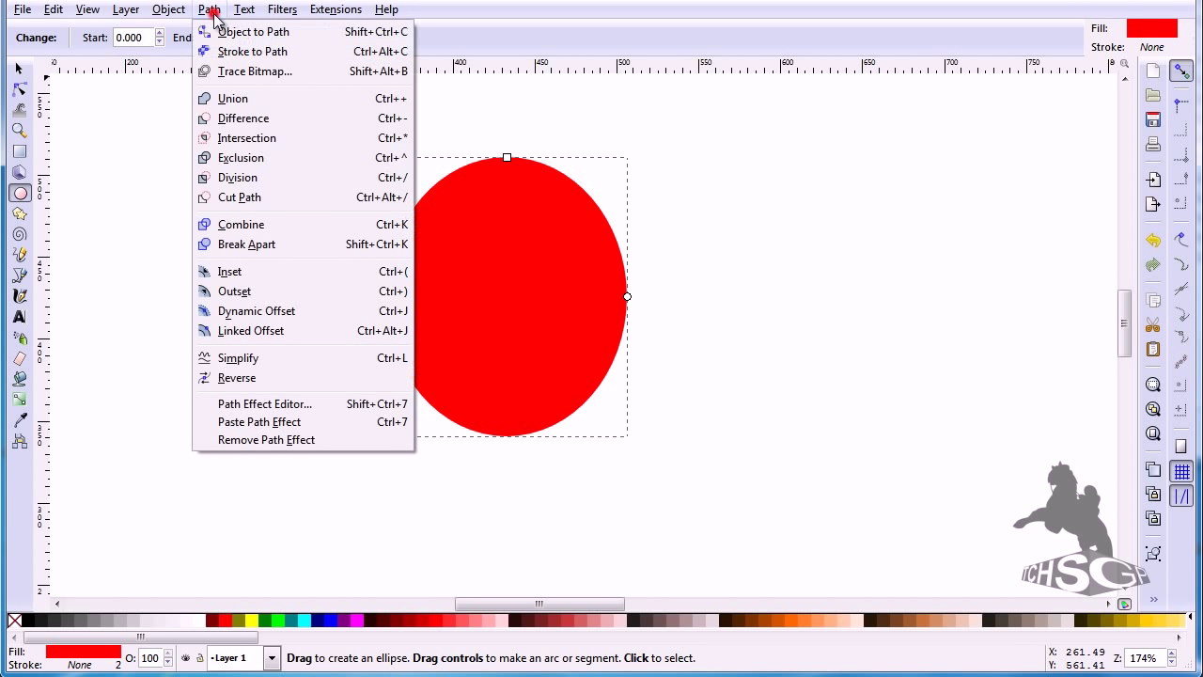
click(213, 29)
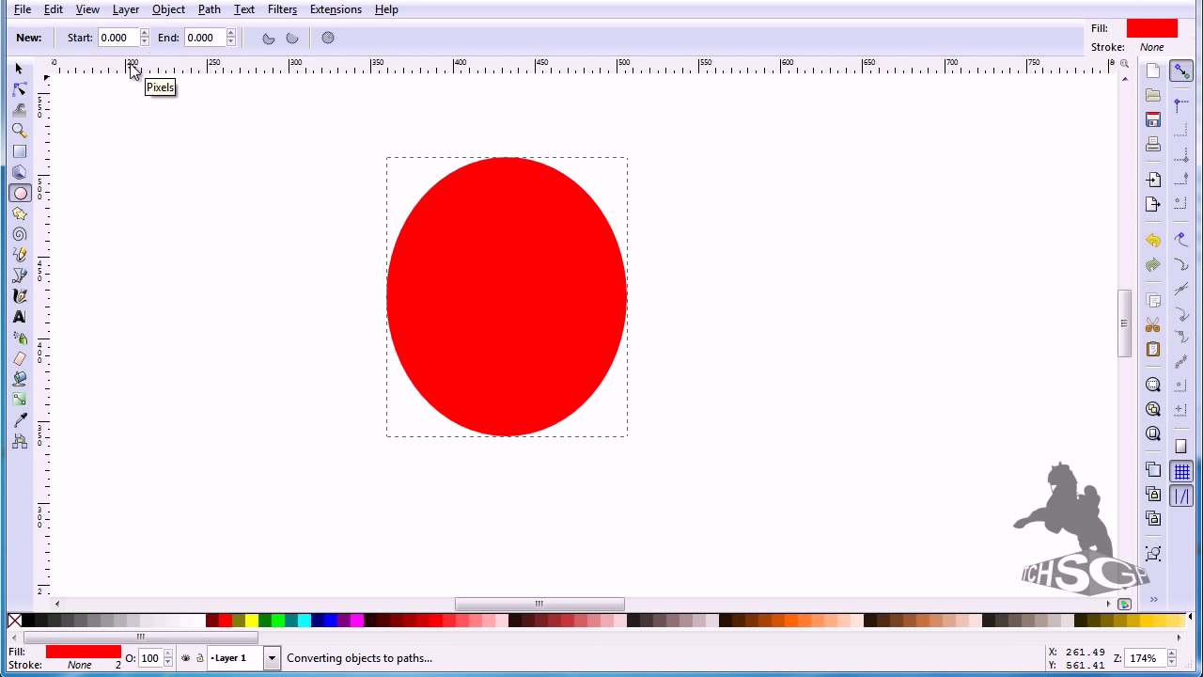
click(20, 90)
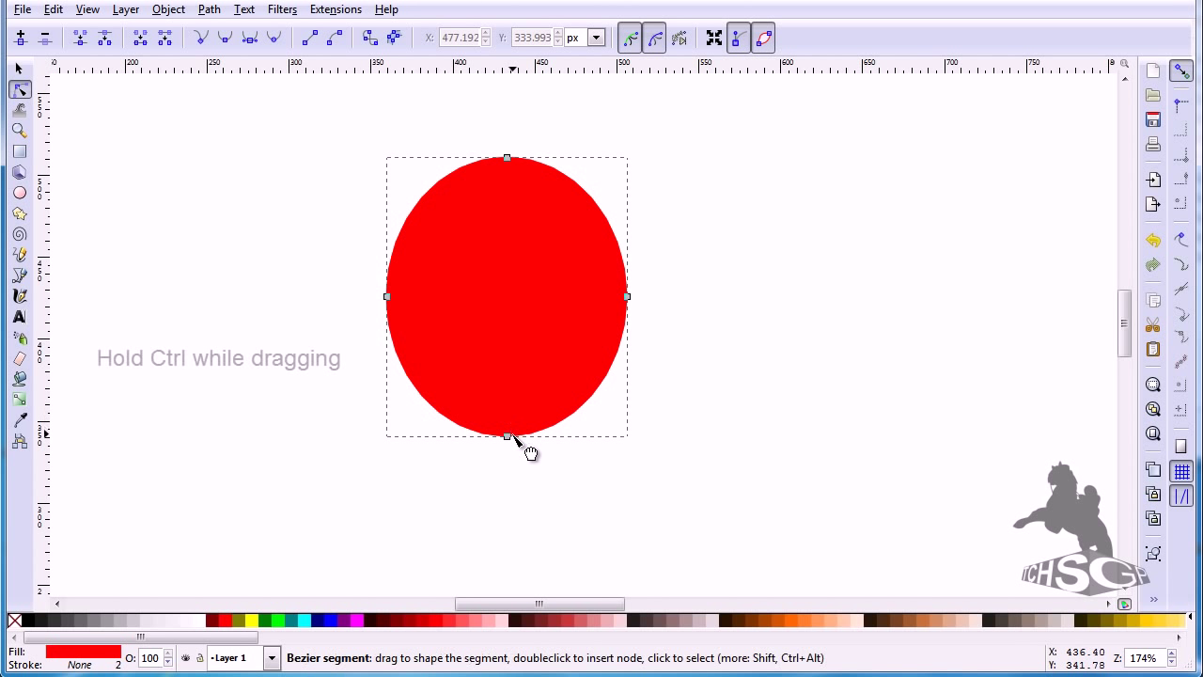
- Lower the bottom node and widen the side nodes into an egg-shaped balloon
drag(510, 441, 513, 476)
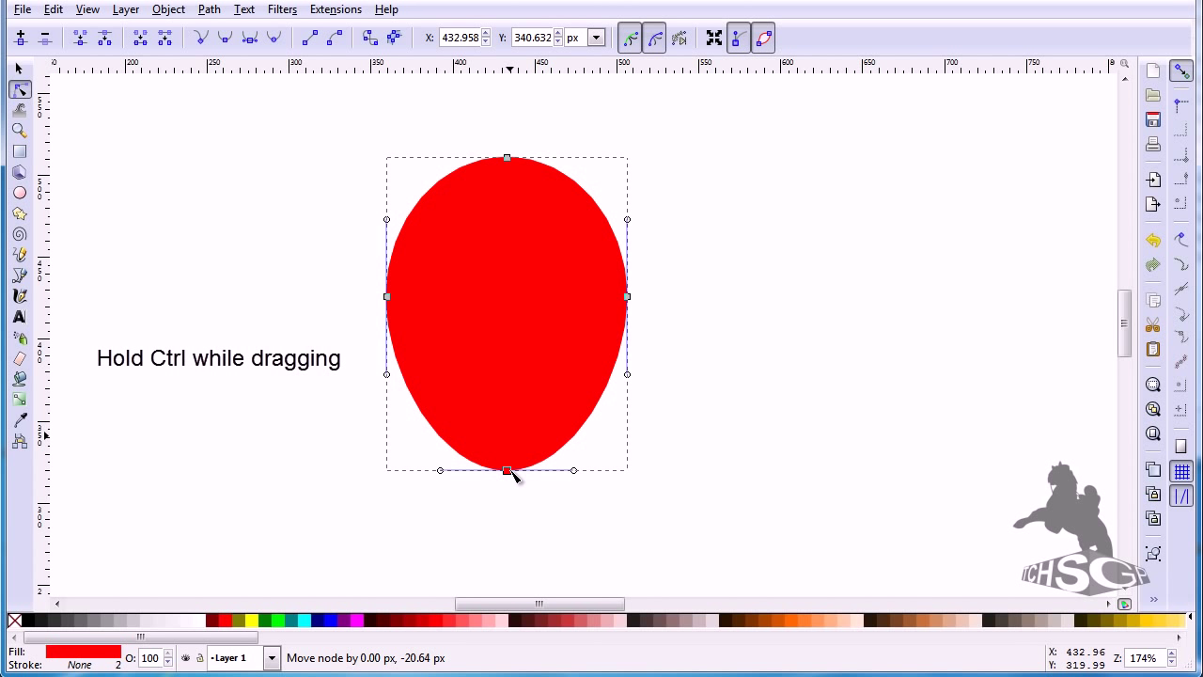
mouse_move(655, 257)
mouse_down()
mouse_move(345, 342)
mouse_move(341, 316)
mouse_up()
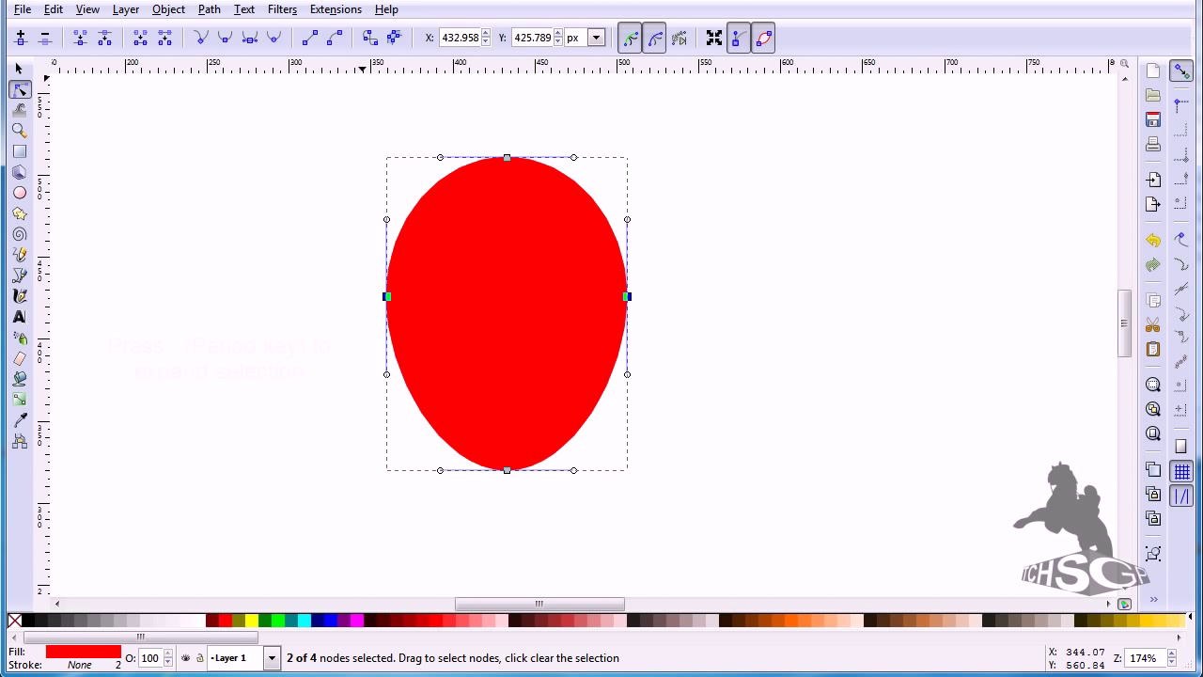
key(period)
key(period)
key(period)
key(period)
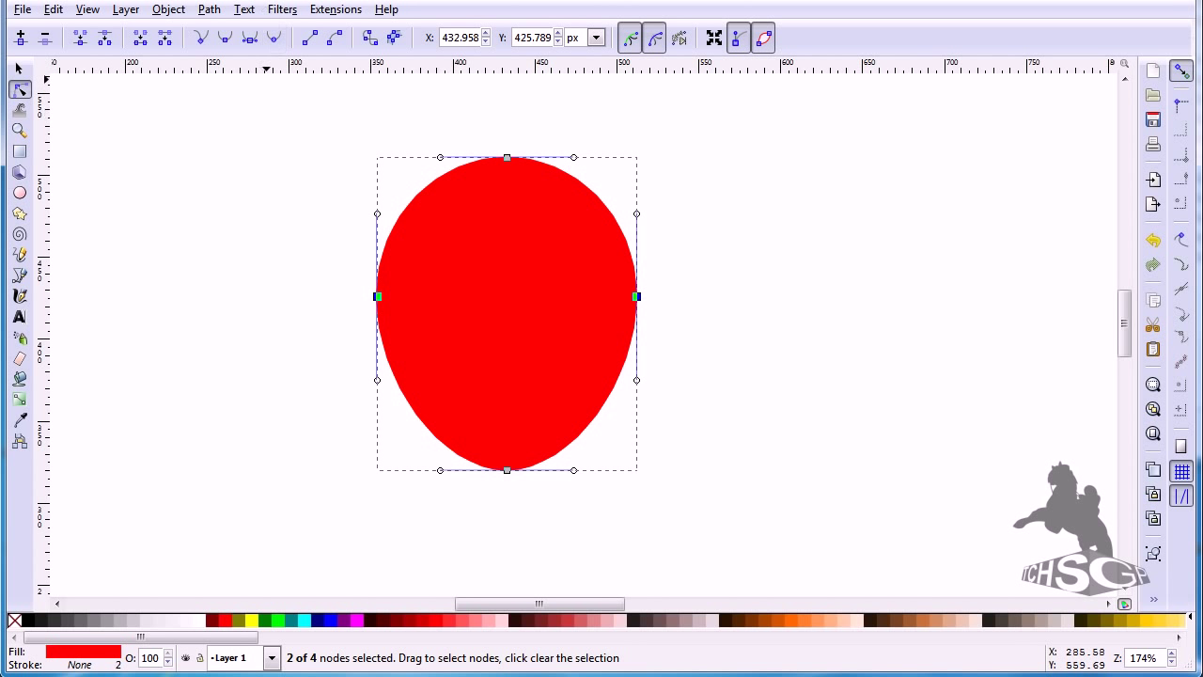
key(3)
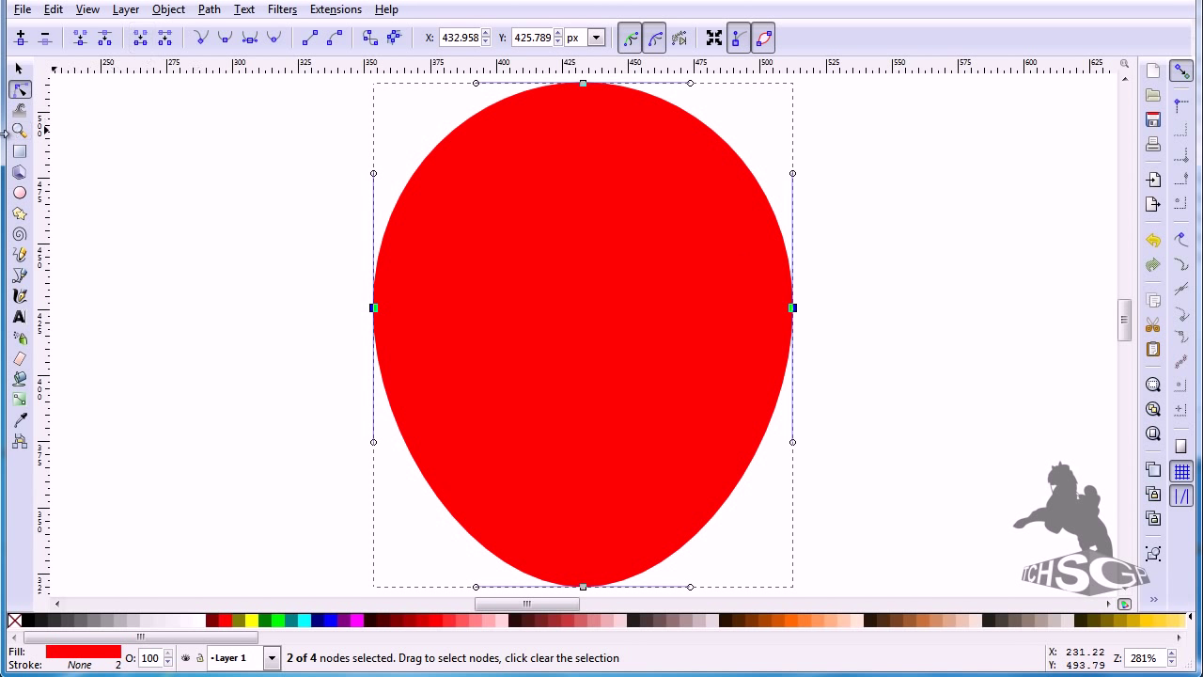
- Zoom in several steps on the bottom tip of the red balloon shape
click(21, 130)
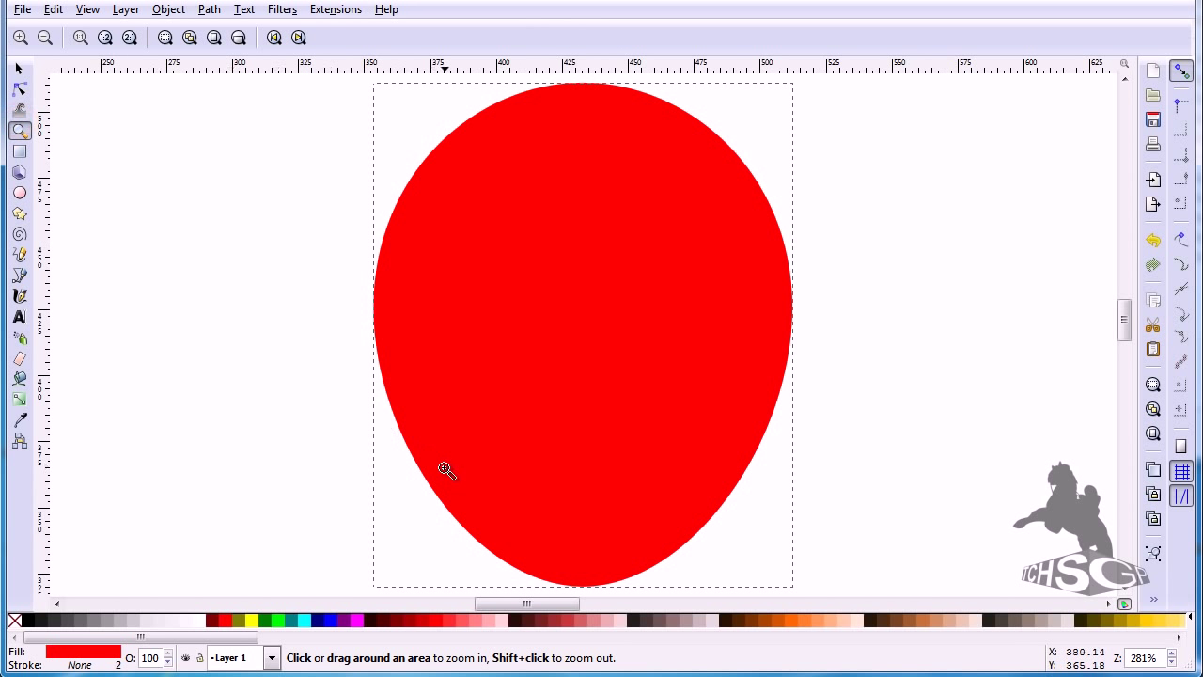
scroll(686, 303, down, 4)
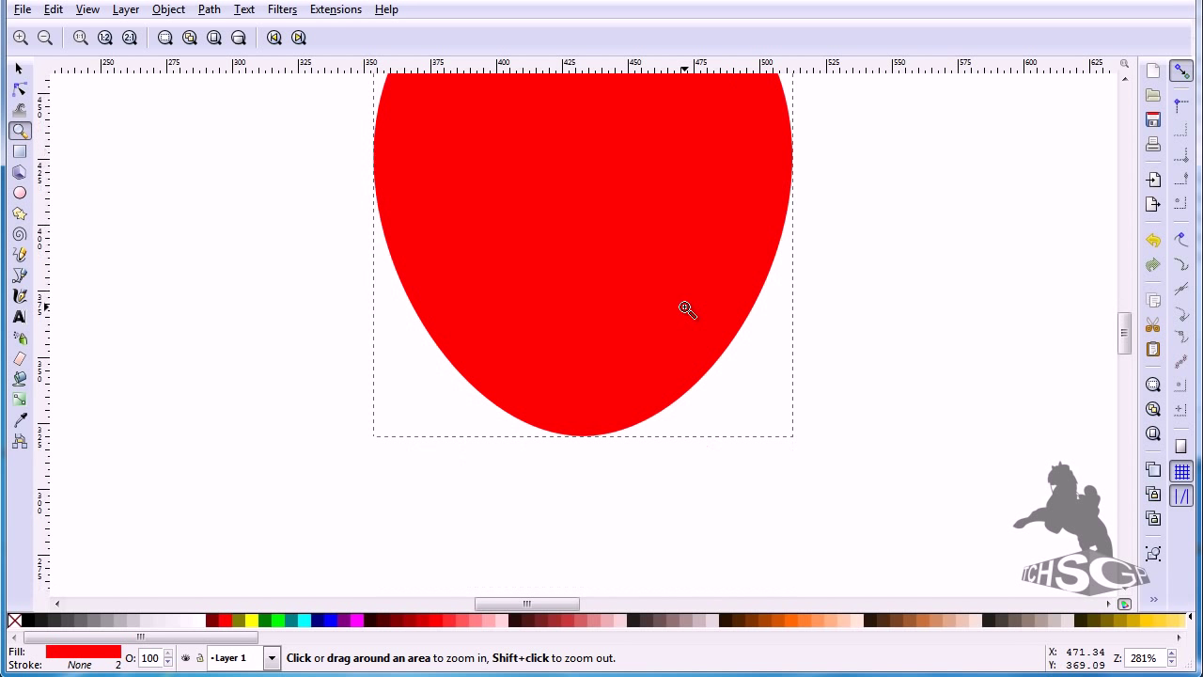
click(571, 413)
click(570, 414)
click(571, 416)
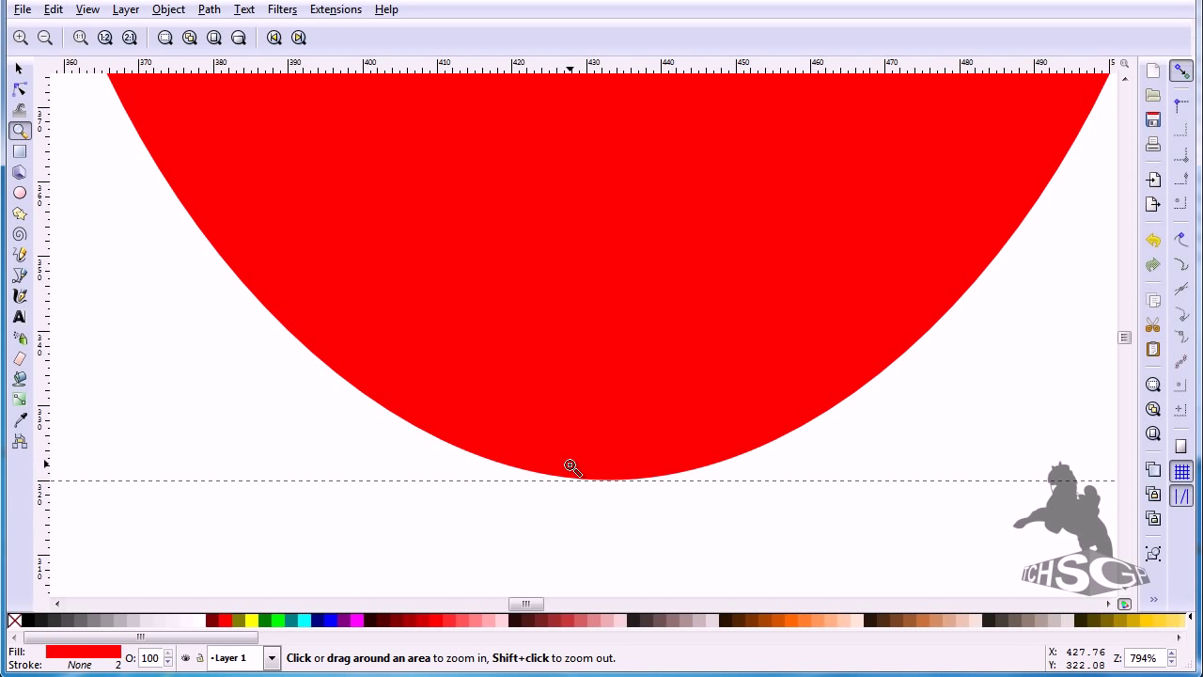
click(18, 90)
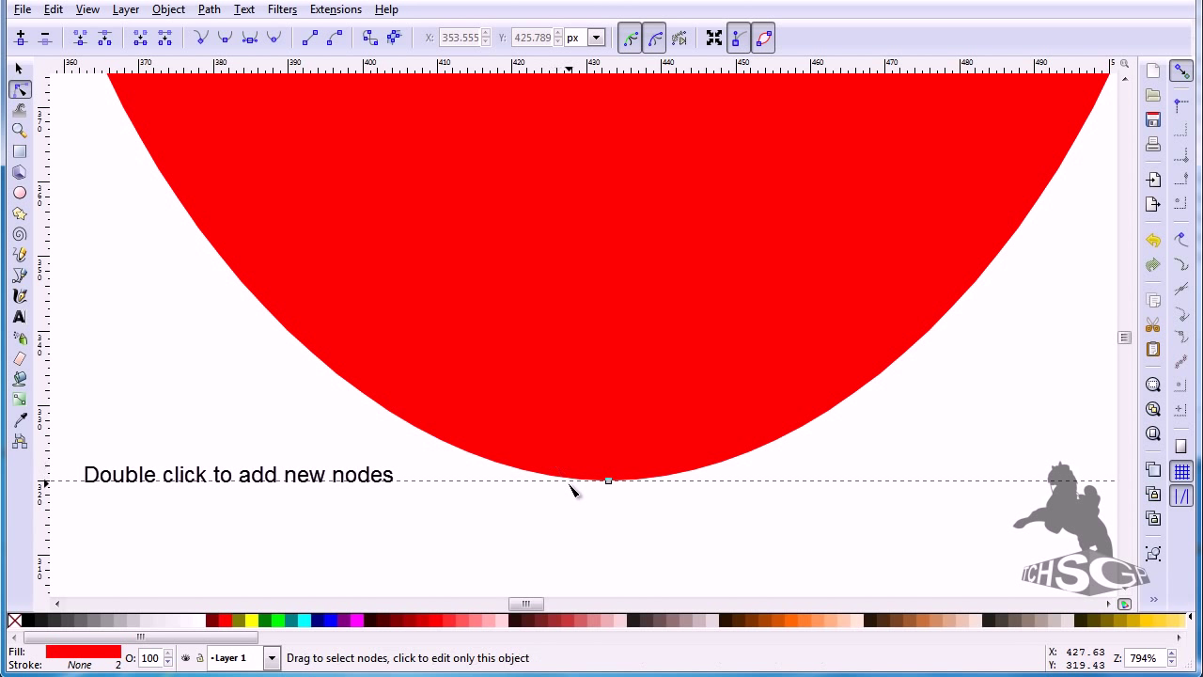
- Add two bottom nodes and pull one down into a pointed tip
double_click(600, 486)
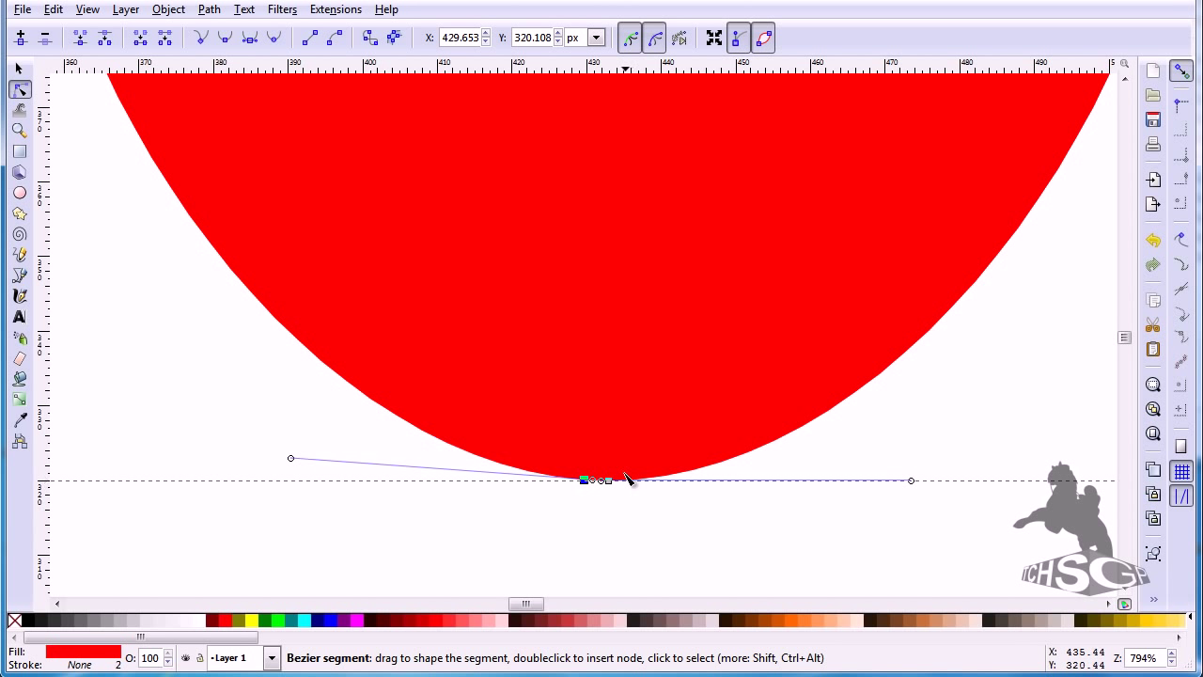
double_click(628, 480)
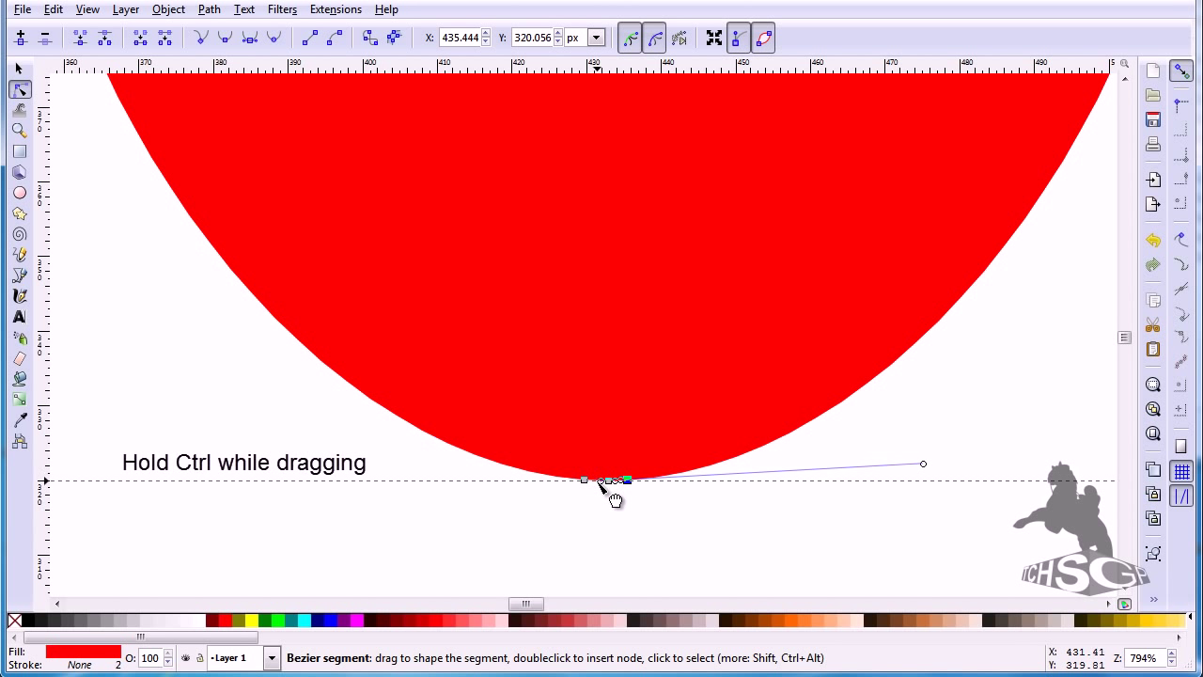
drag(606, 481, 607, 568)
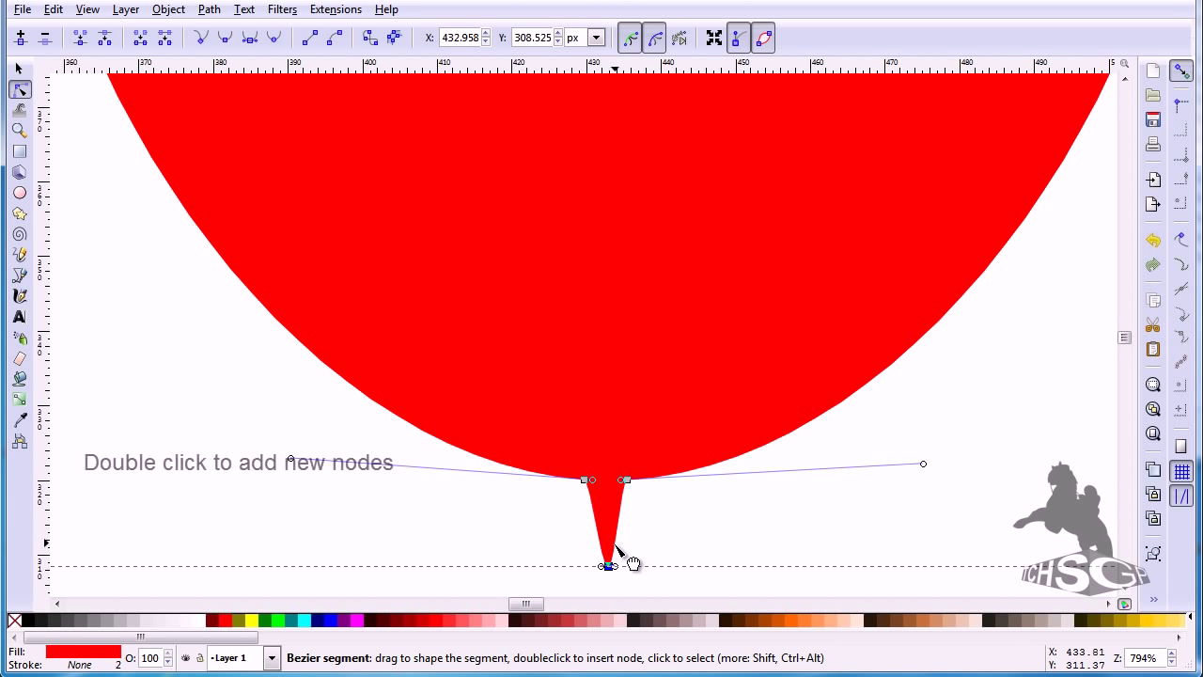
- Add nodes on both sides of the tip and delete the tip node to form a narrow neck
double_click(616, 545)
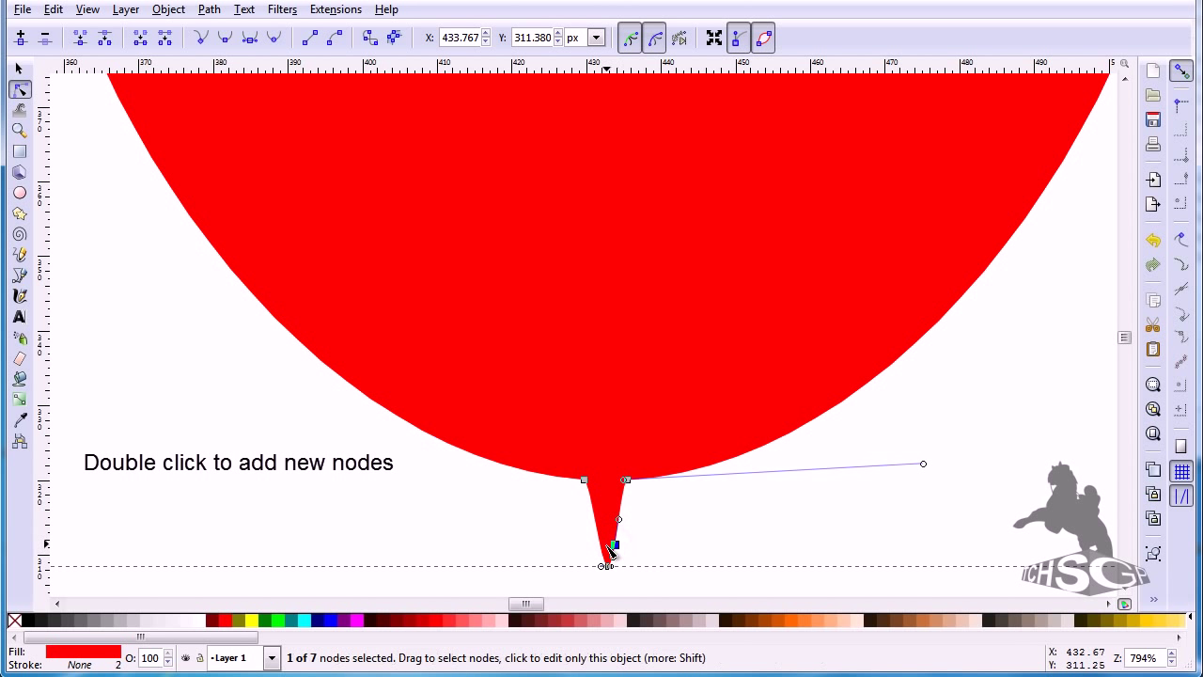
double_click(600, 542)
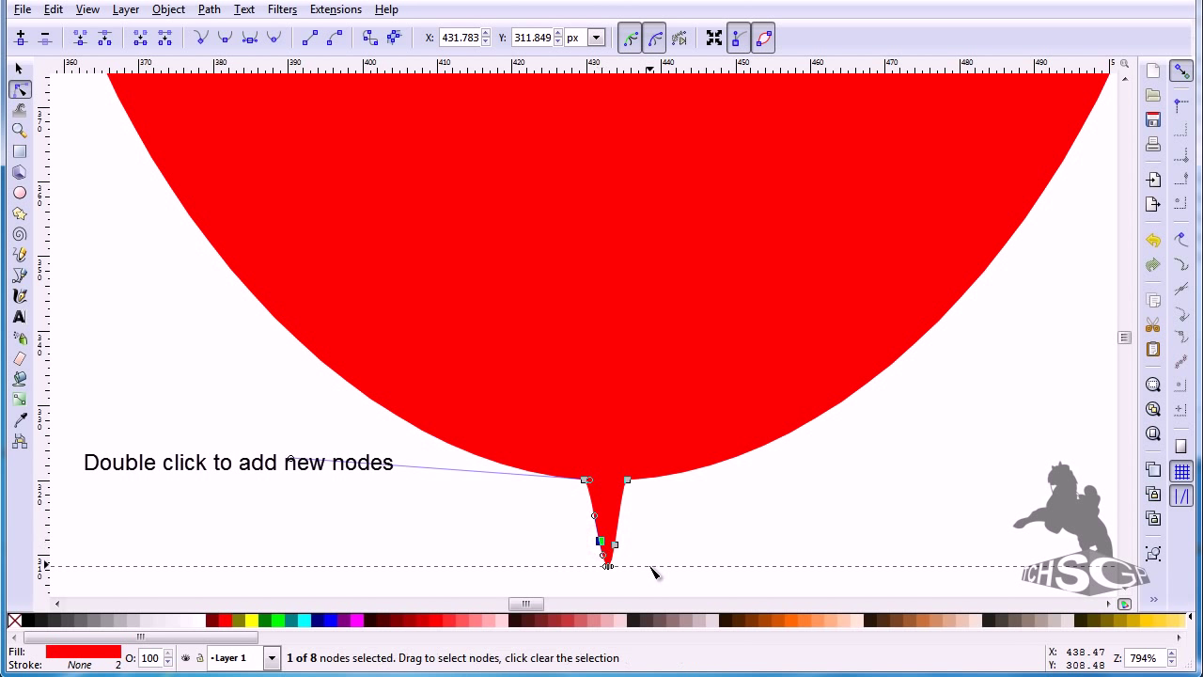
drag(636, 583, 540, 549)
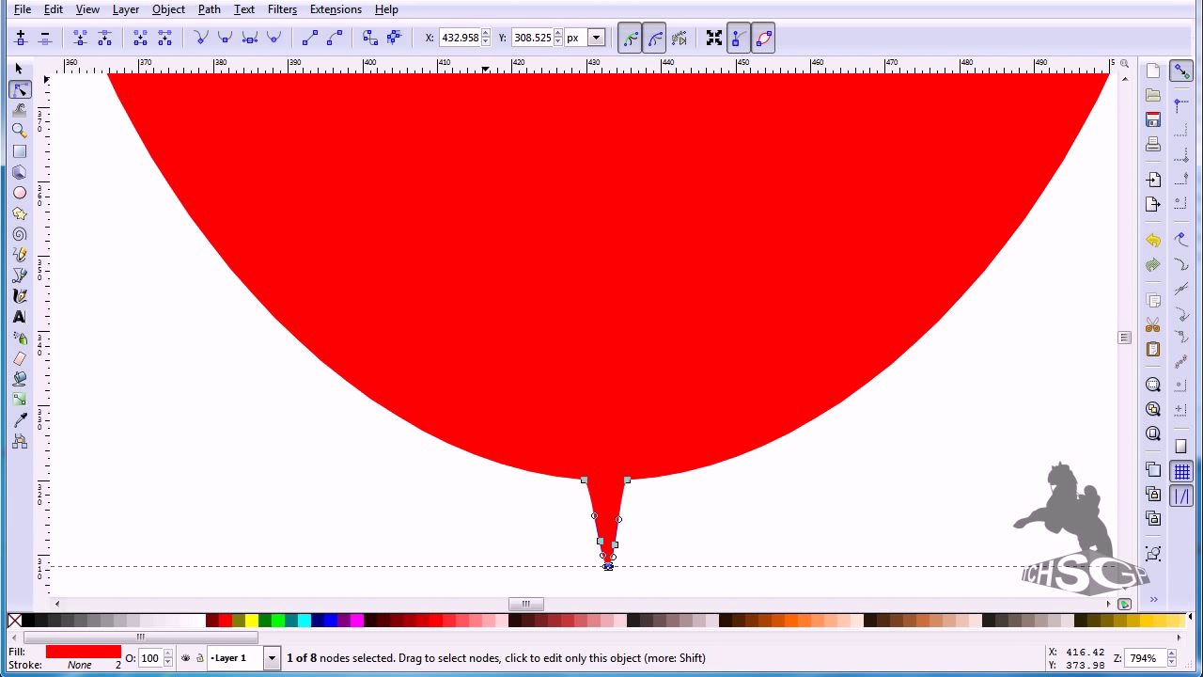
key(Delete)
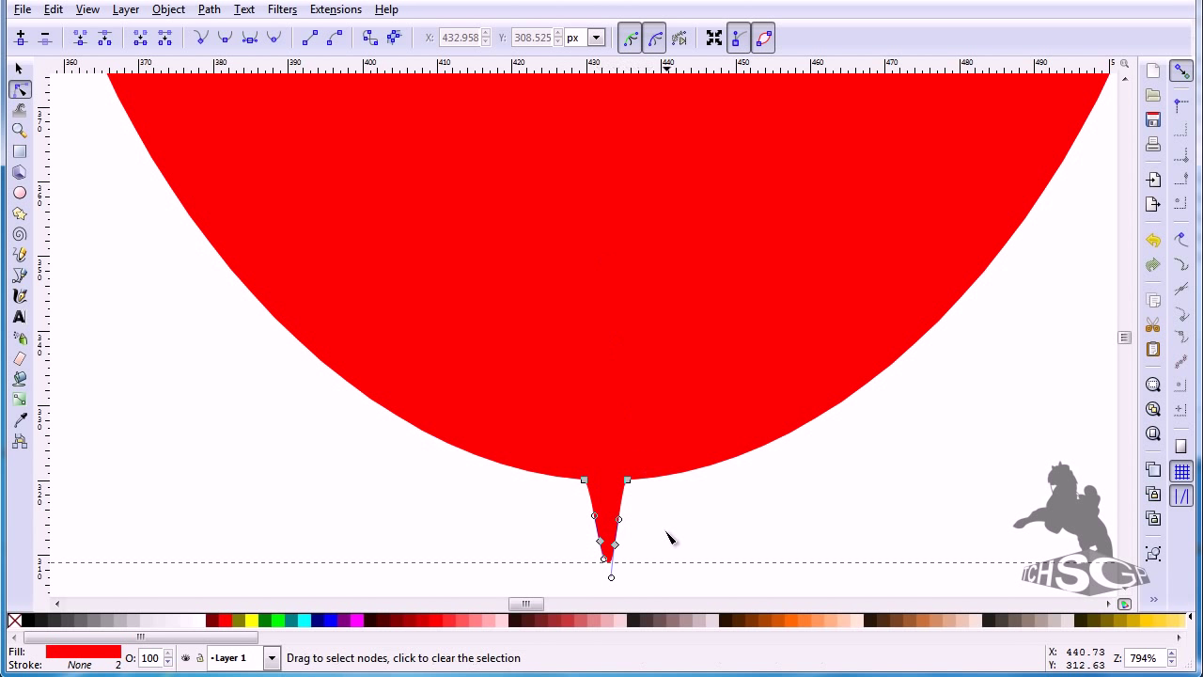
click(660, 580)
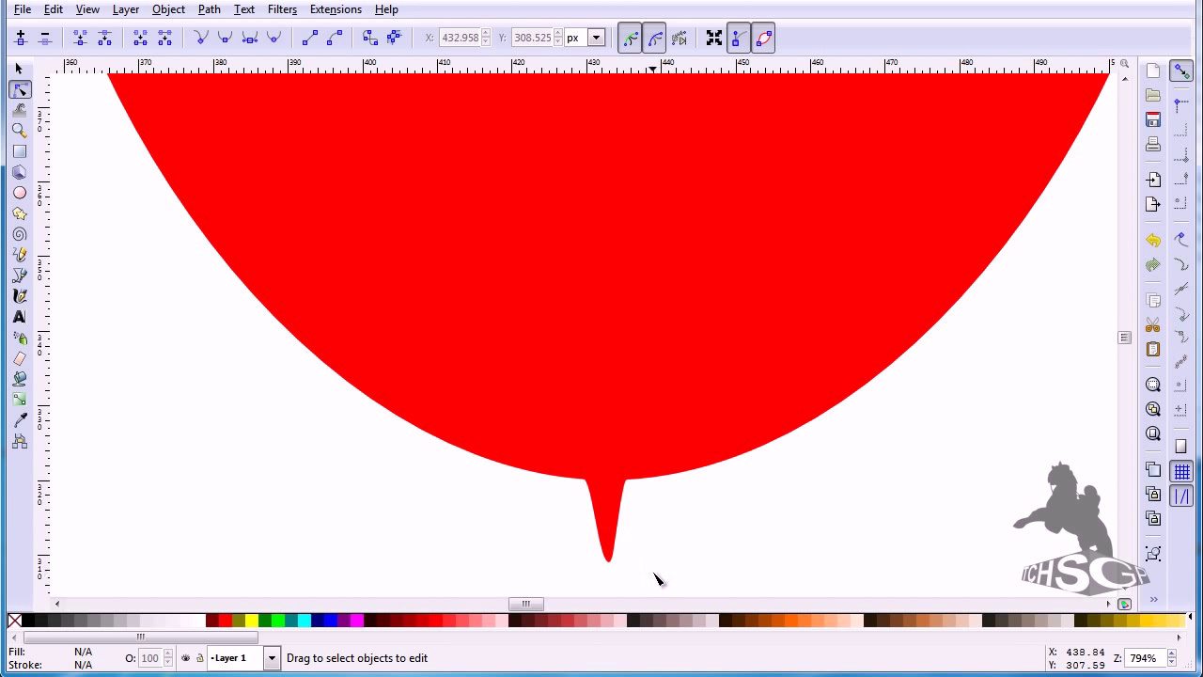
click(572, 475)
- Spread the tip nodes apart, then add and pinch two knot nodes inward
drag(624, 536, 556, 561)
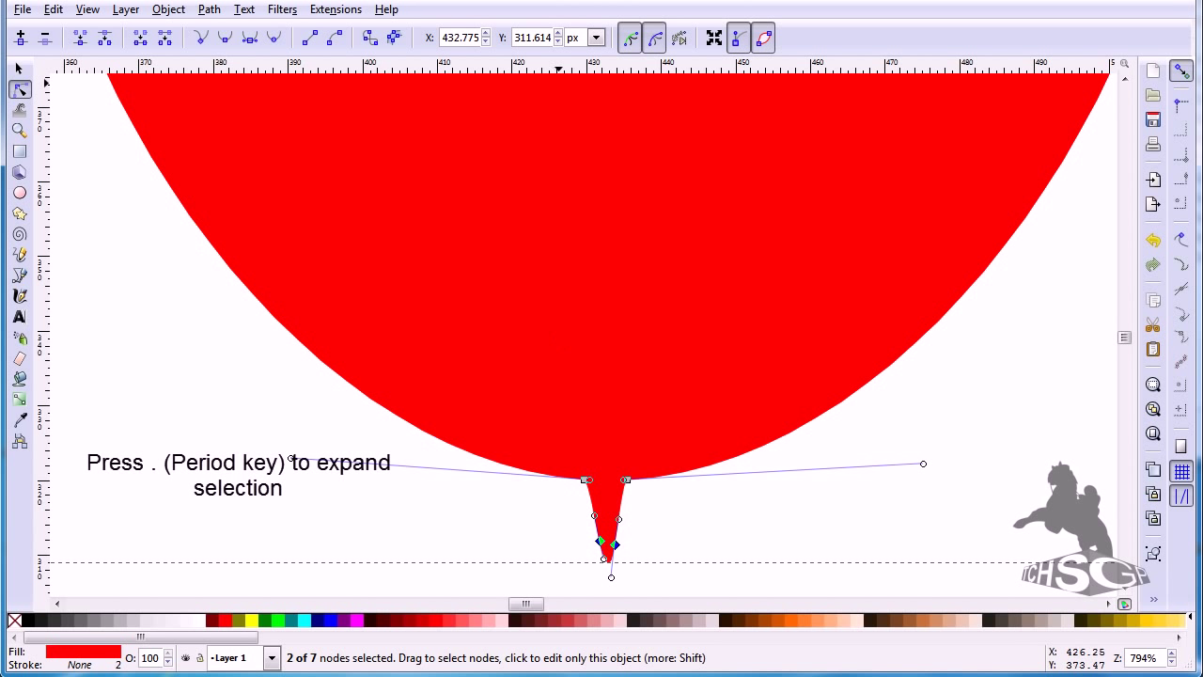
key(period)
key(period)
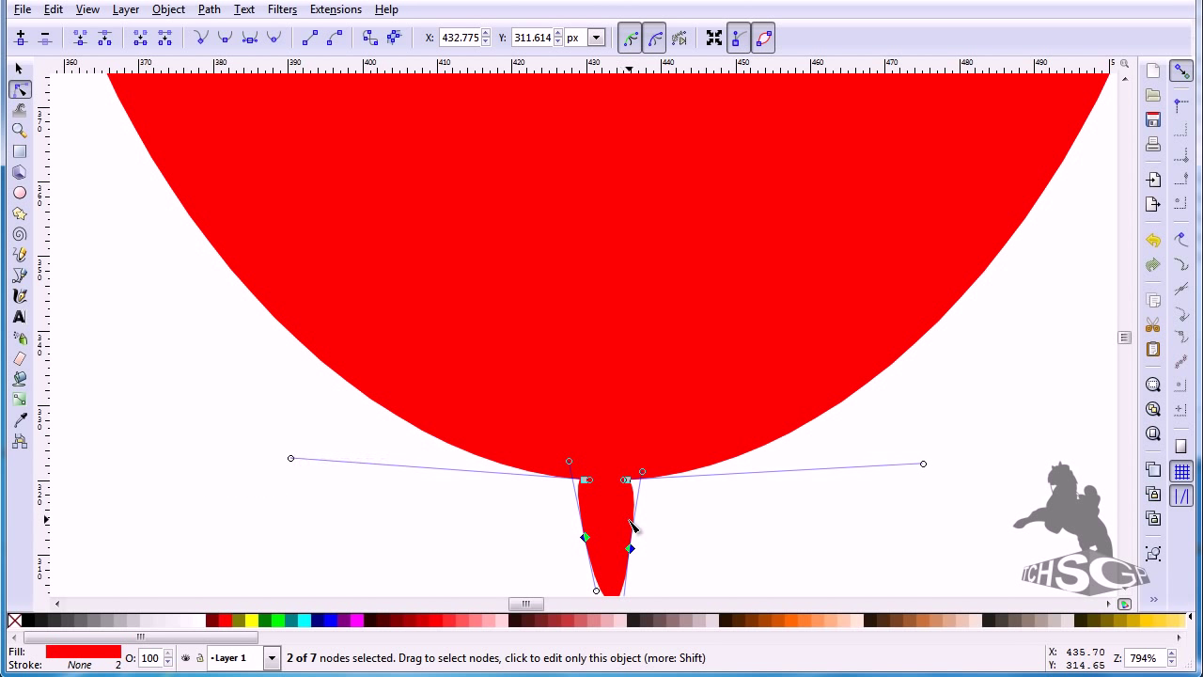
double_click(632, 522)
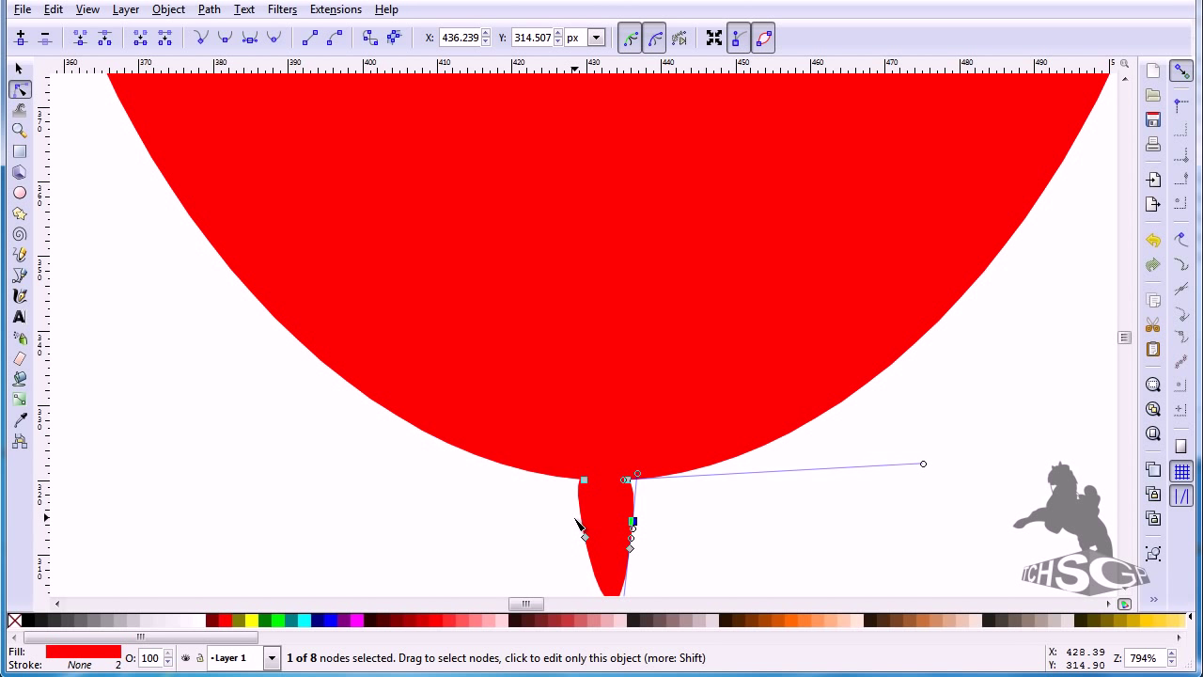
double_click(581, 520)
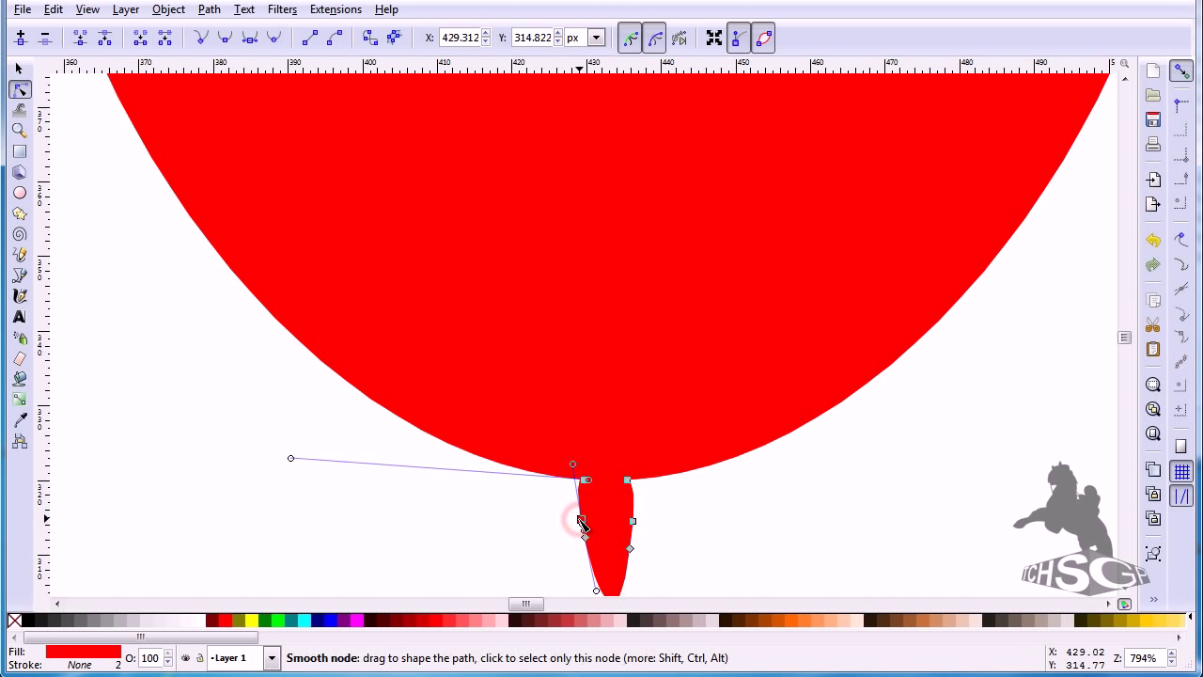
drag(564, 492, 649, 533)
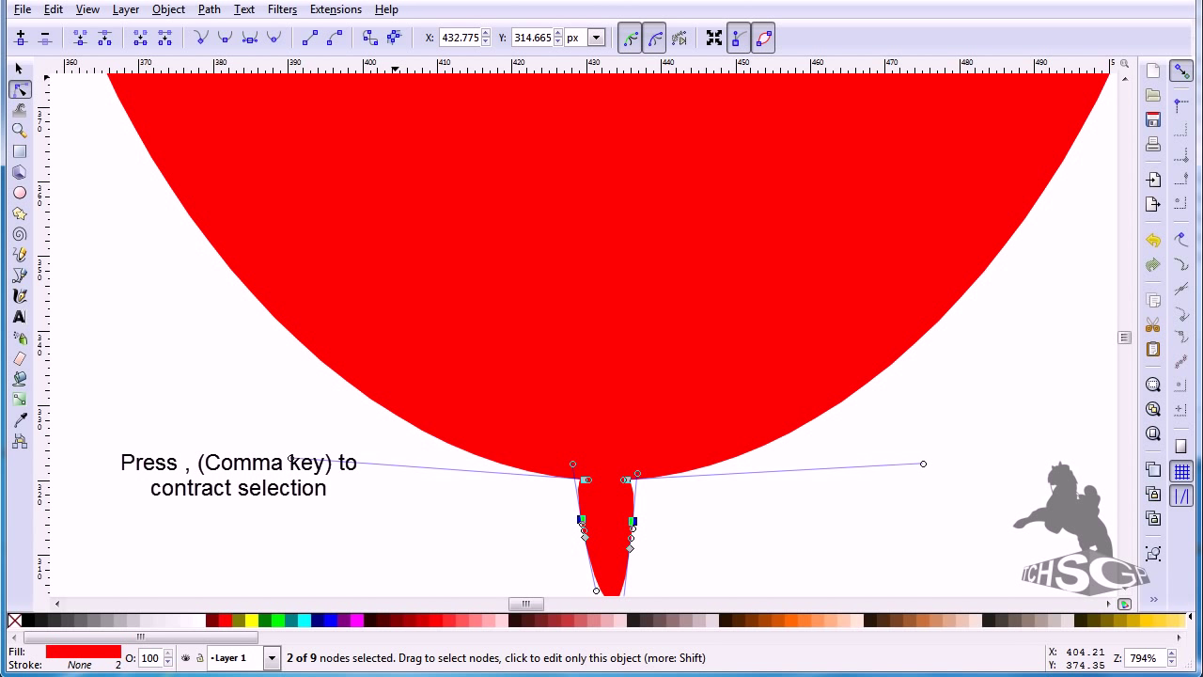
key(comma)
key(comma)
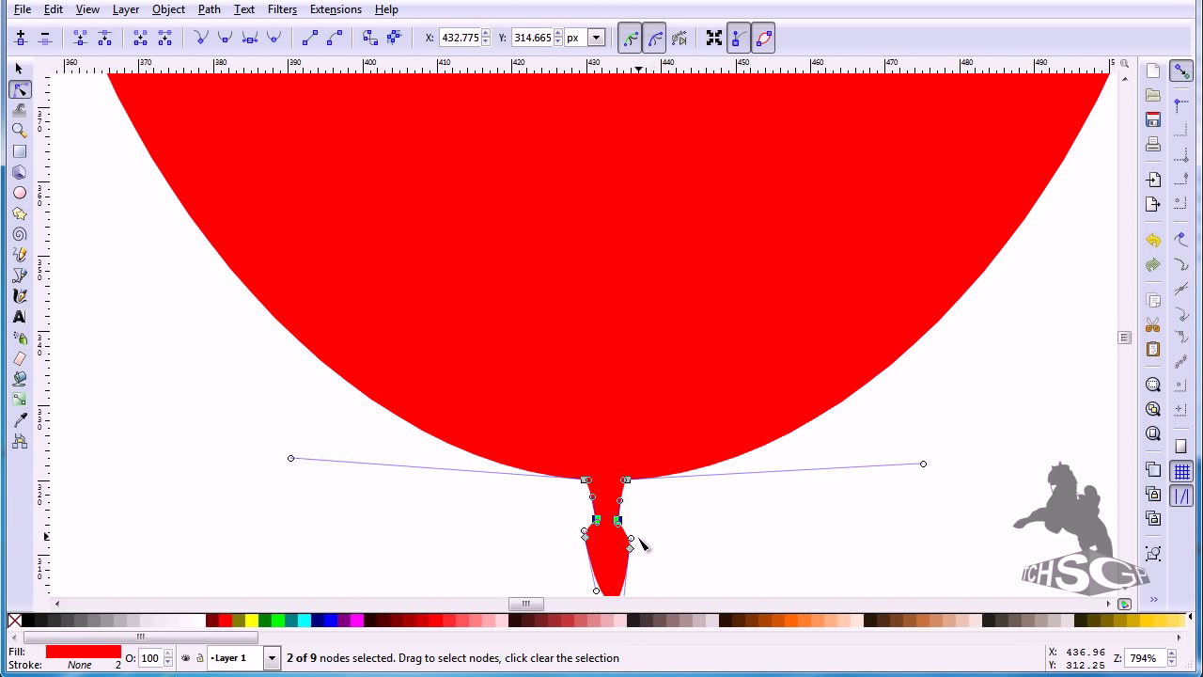
- Round the knot's lower curve, widen its bottom nodes, and reselect the whole balloon
scroll(794, 343, down, 2)
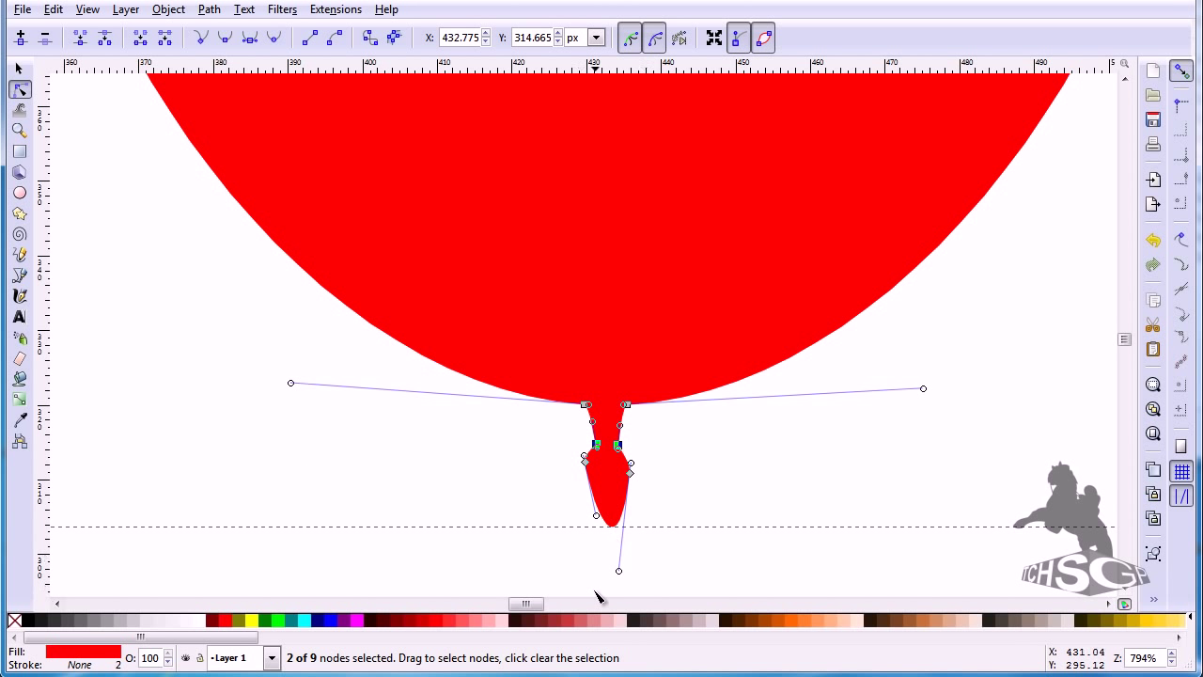
drag(617, 572, 610, 480)
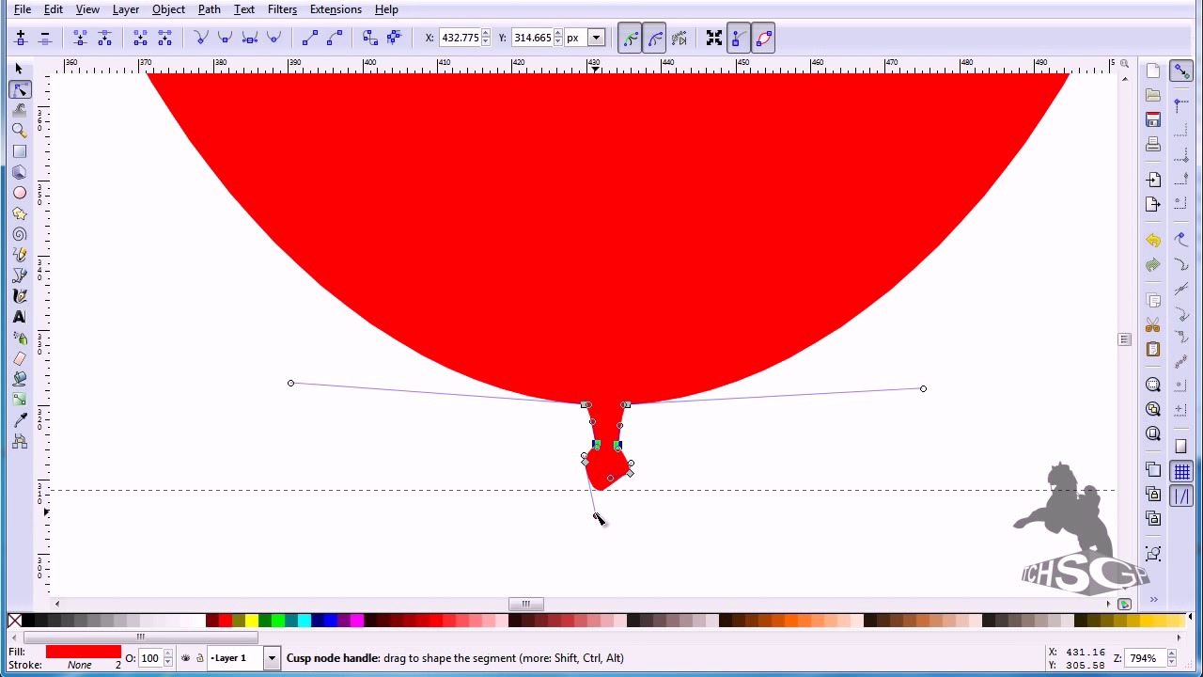
drag(596, 515, 610, 474)
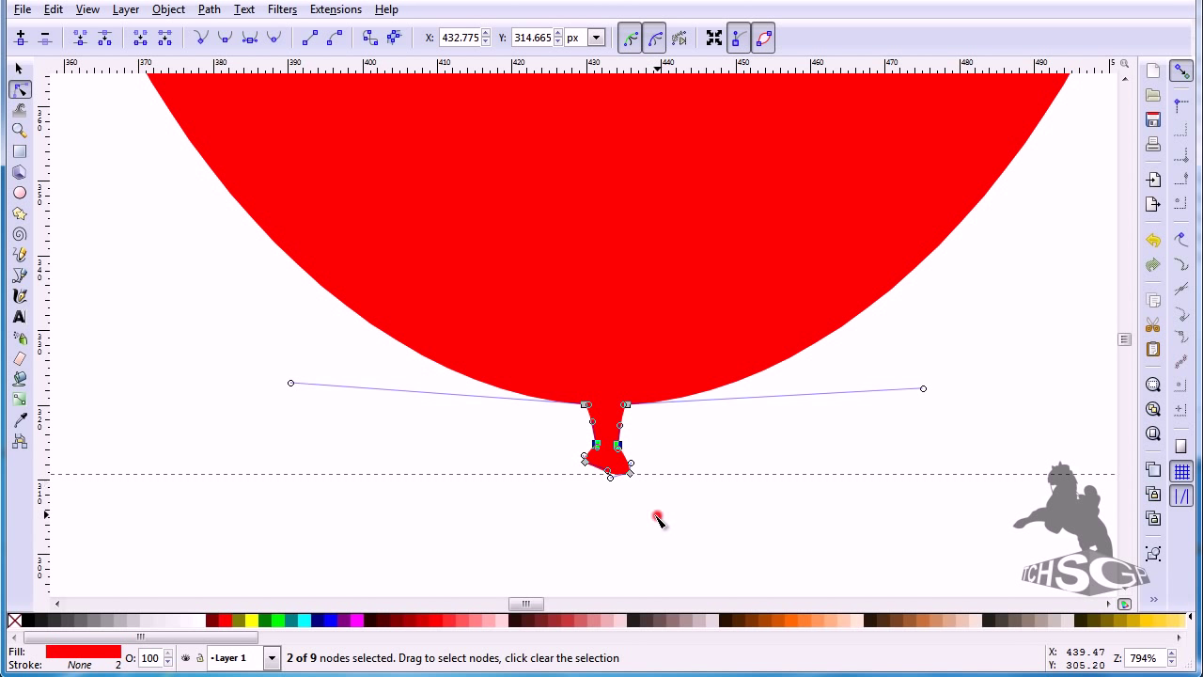
drag(675, 517, 543, 460)
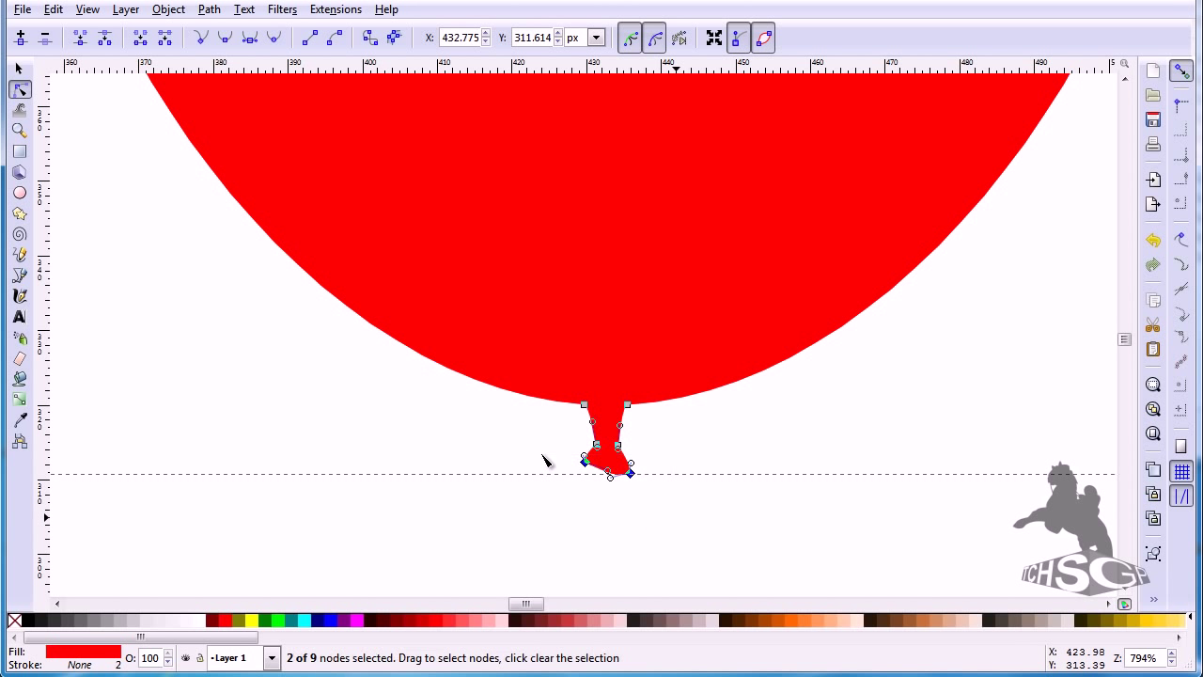
key(period)
key(period)
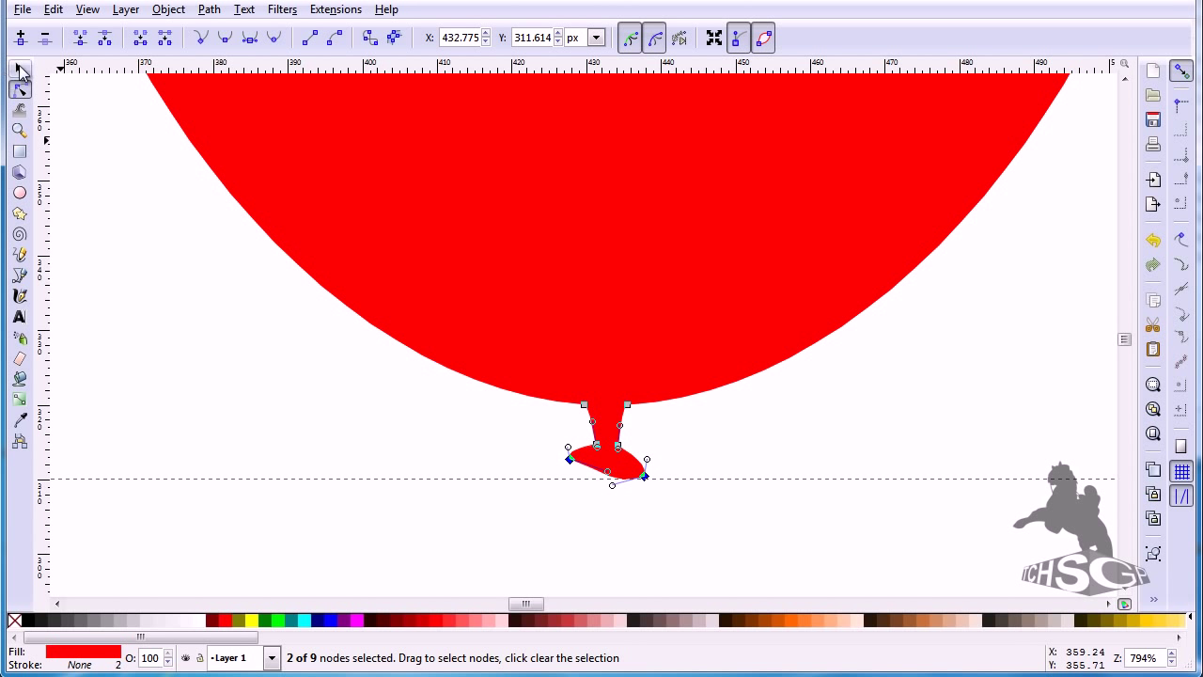
click(20, 69)
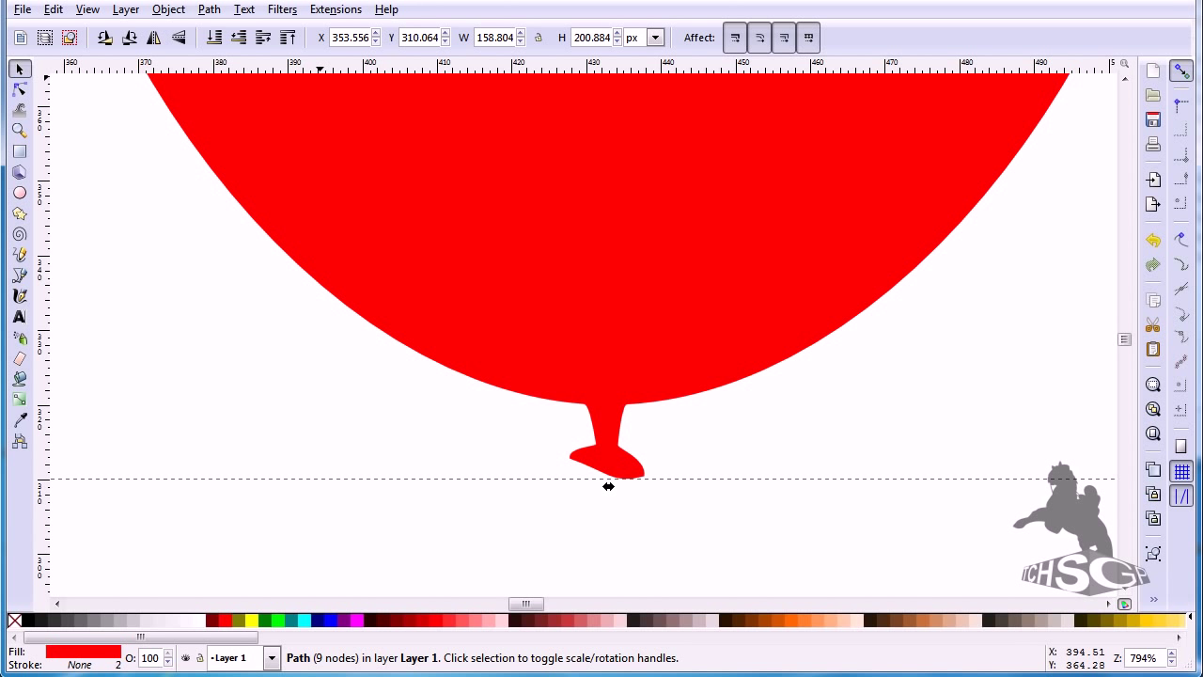
- Duplicate the red balloon in place and give the copy a white fill
key(3)
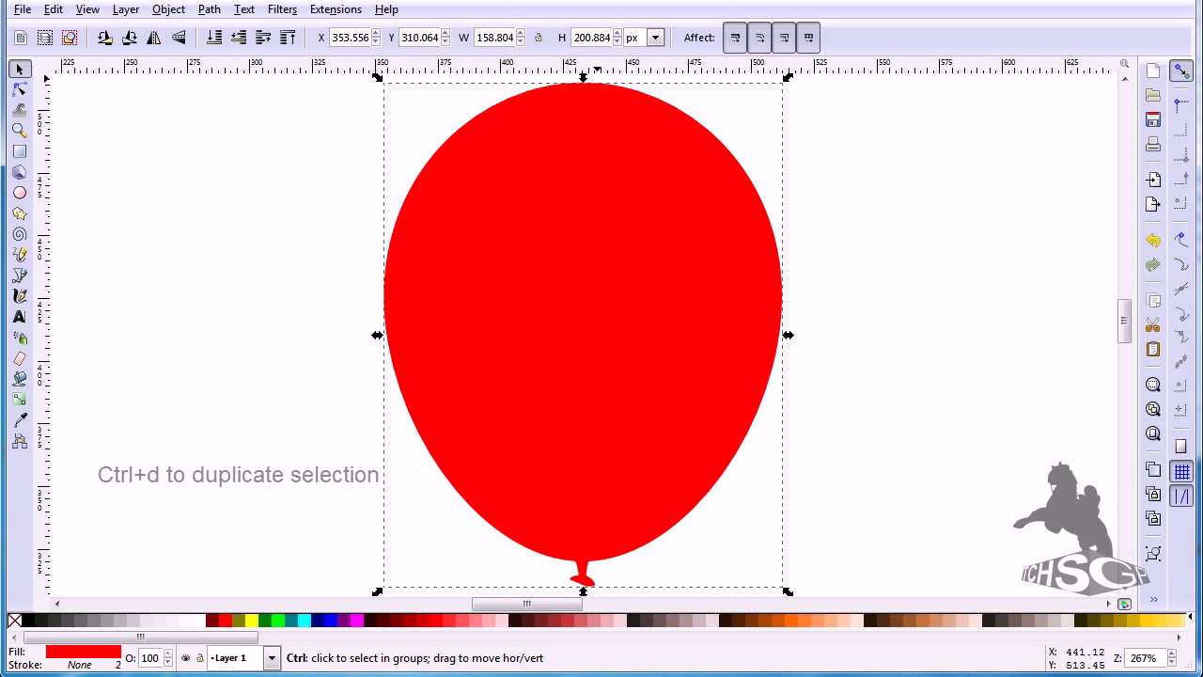
key(ctrl+d)
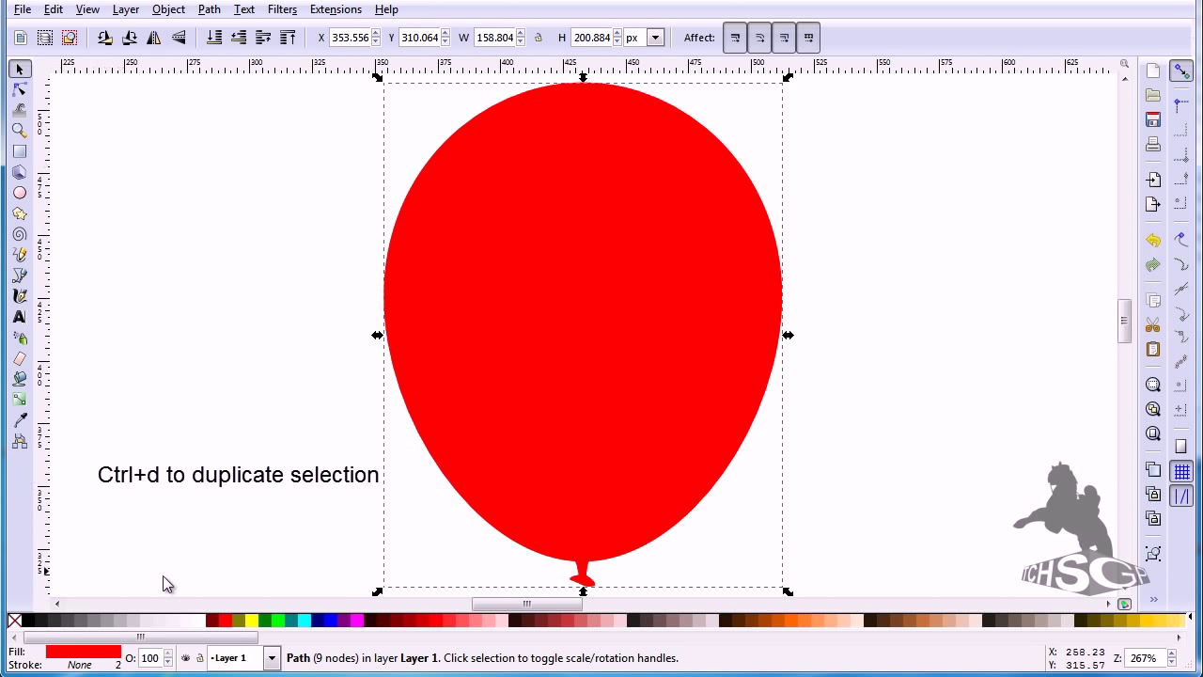
click(203, 620)
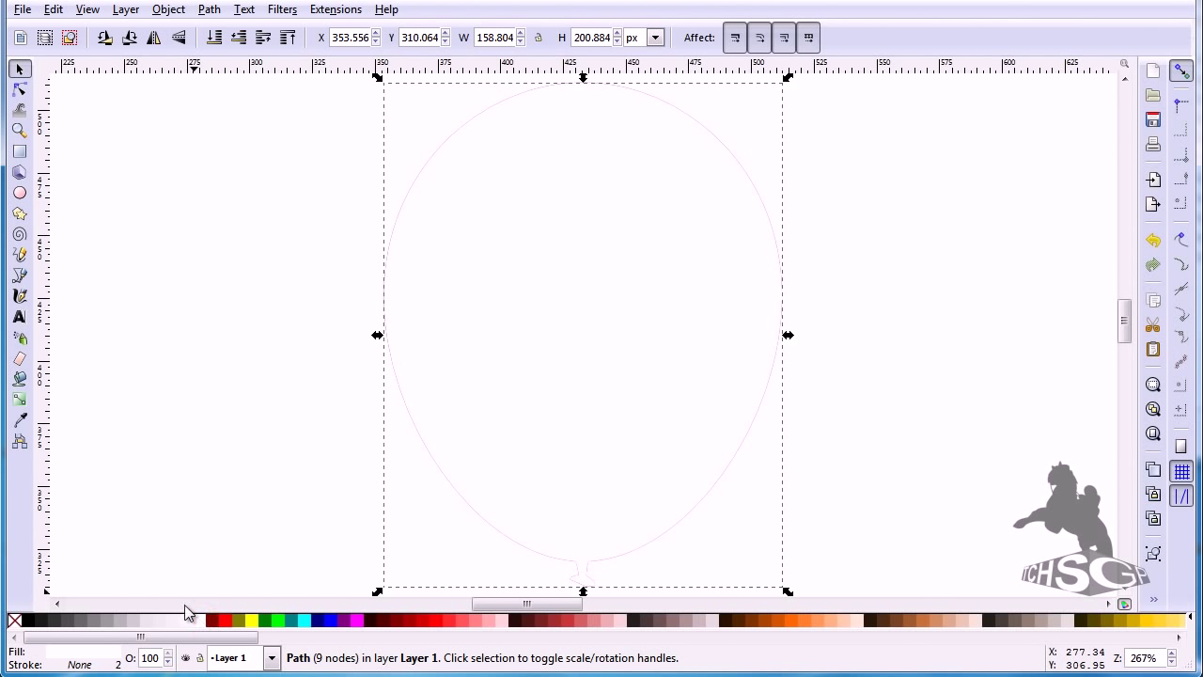
- Give the white copy a radial white-to-transparent gradient at its upper left, then zoom to 133%
click(19, 398)
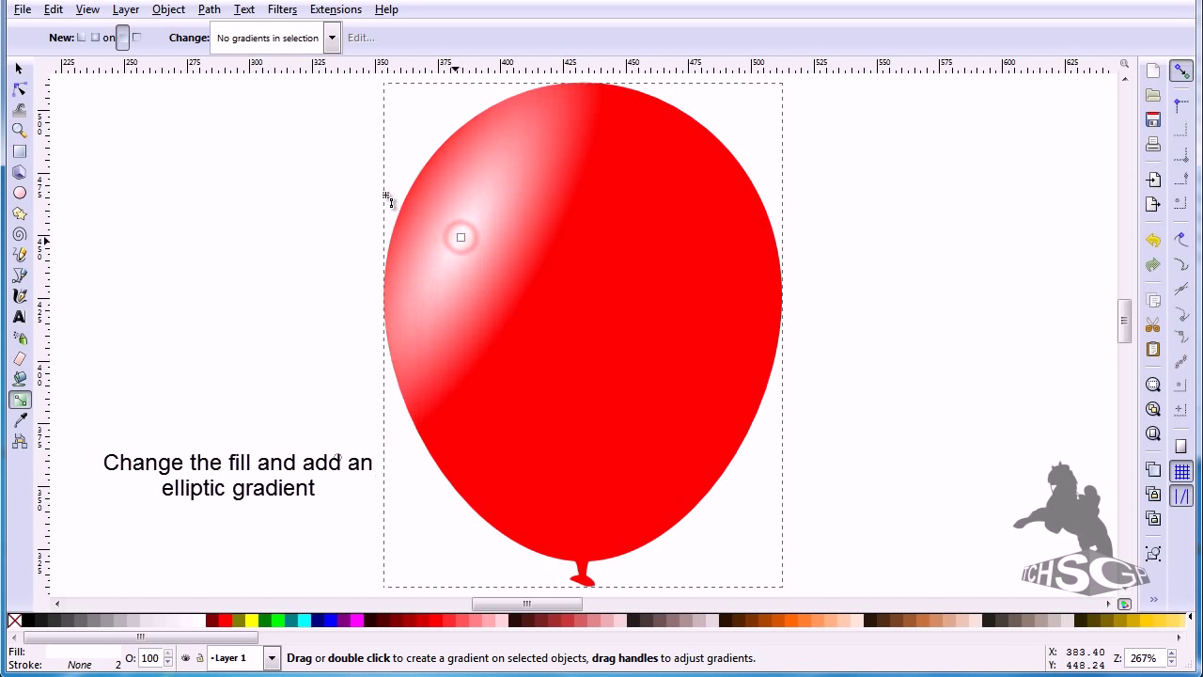
mouse_move(460, 239)
mouse_down()
mouse_move(352, 126)
mouse_move(347, 136)
mouse_up()
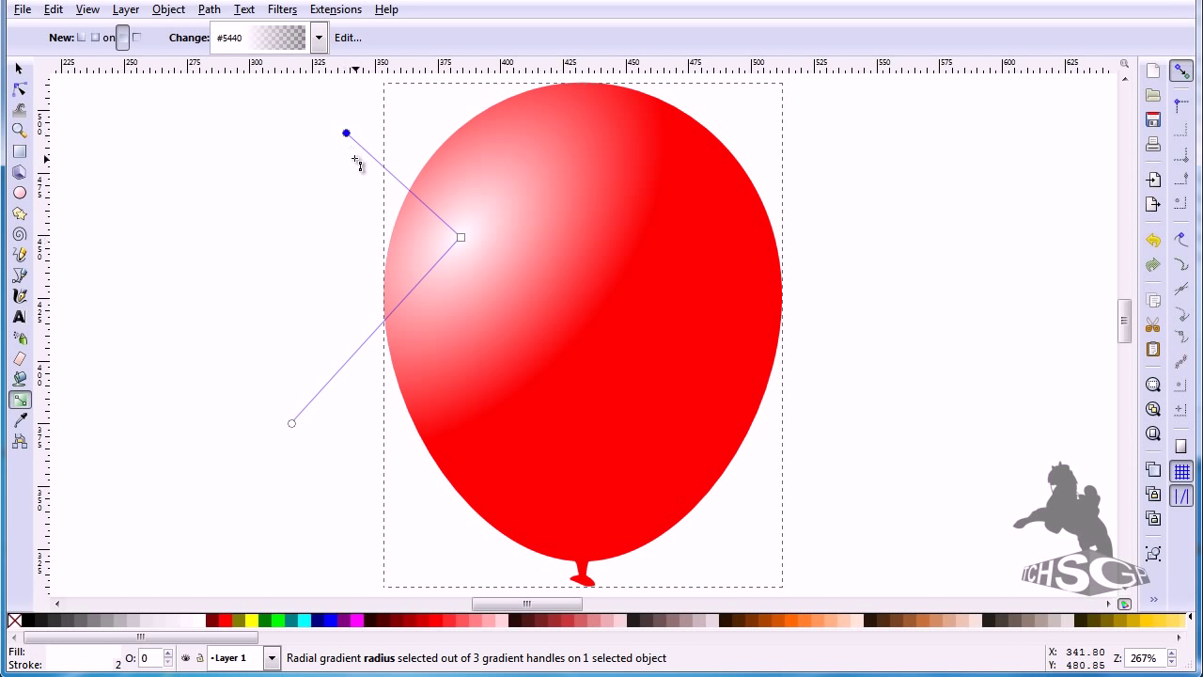
click(17, 73)
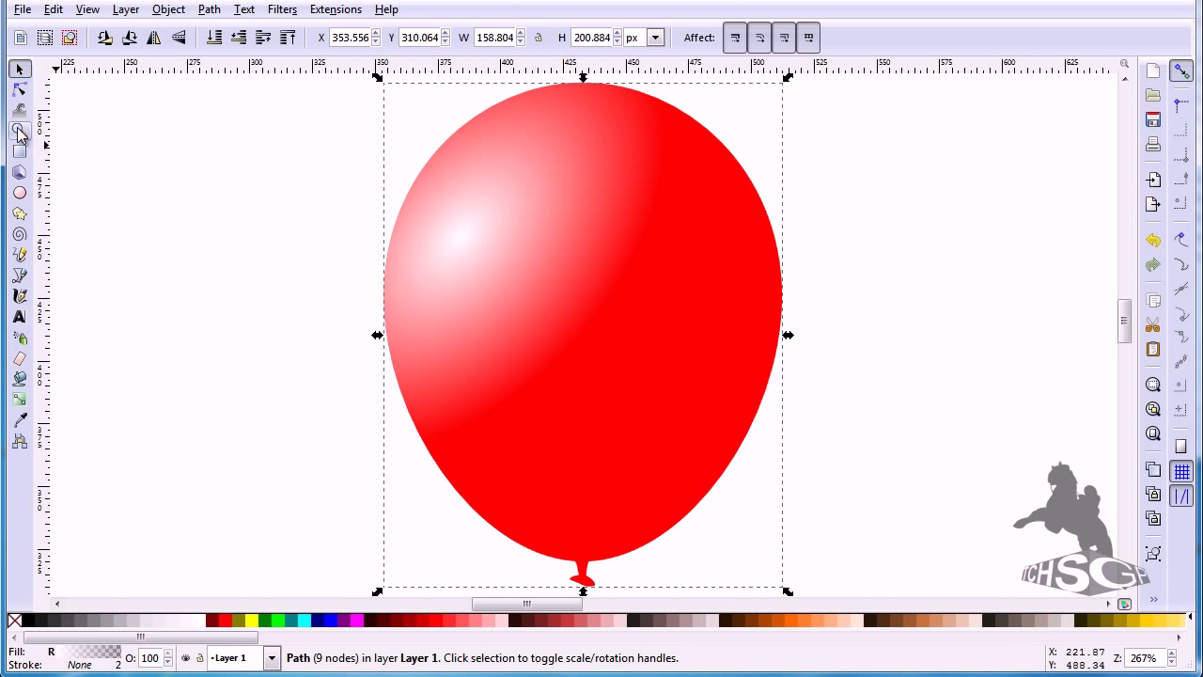
click(19, 132)
click(43, 40)
- Duplicate both balloon layers and move the copy to the right of the red balloon
click(42, 42)
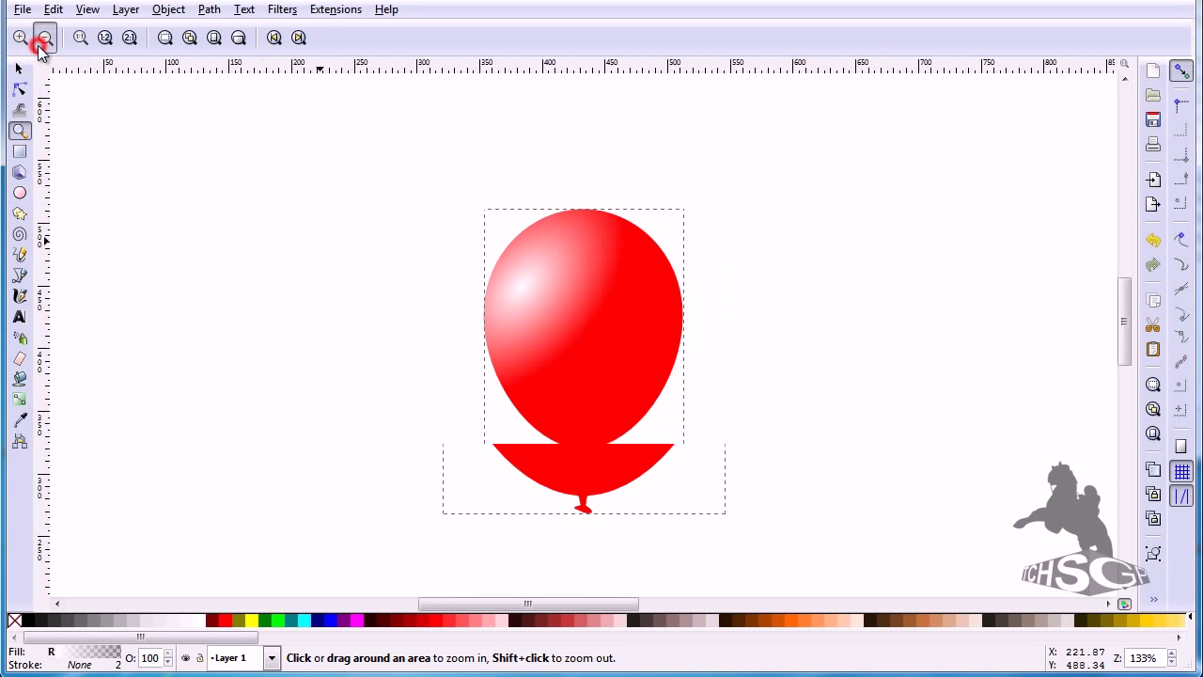
click(19, 70)
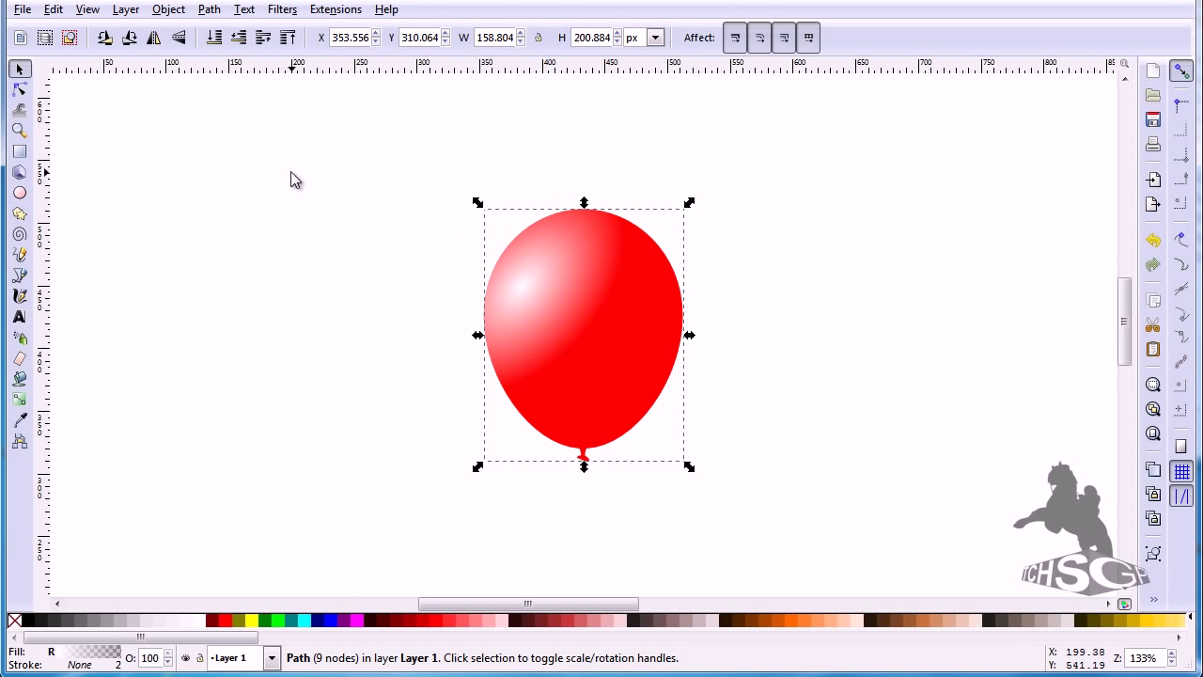
drag(326, 120, 744, 539)
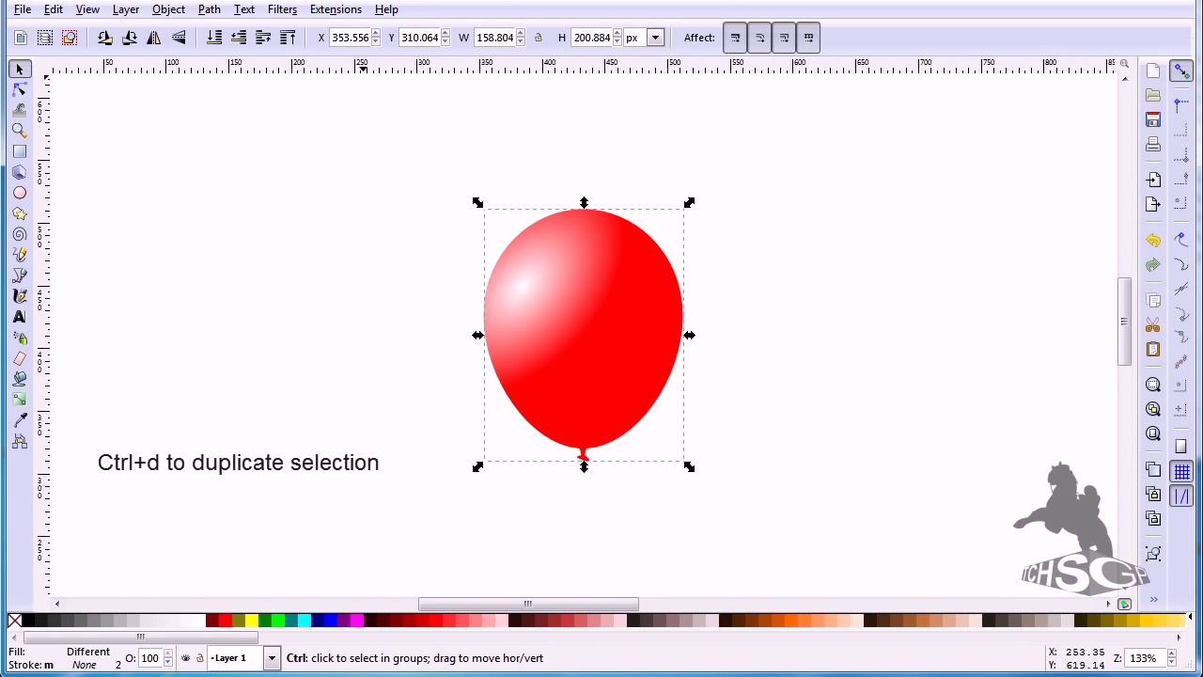
key(ctrl+d)
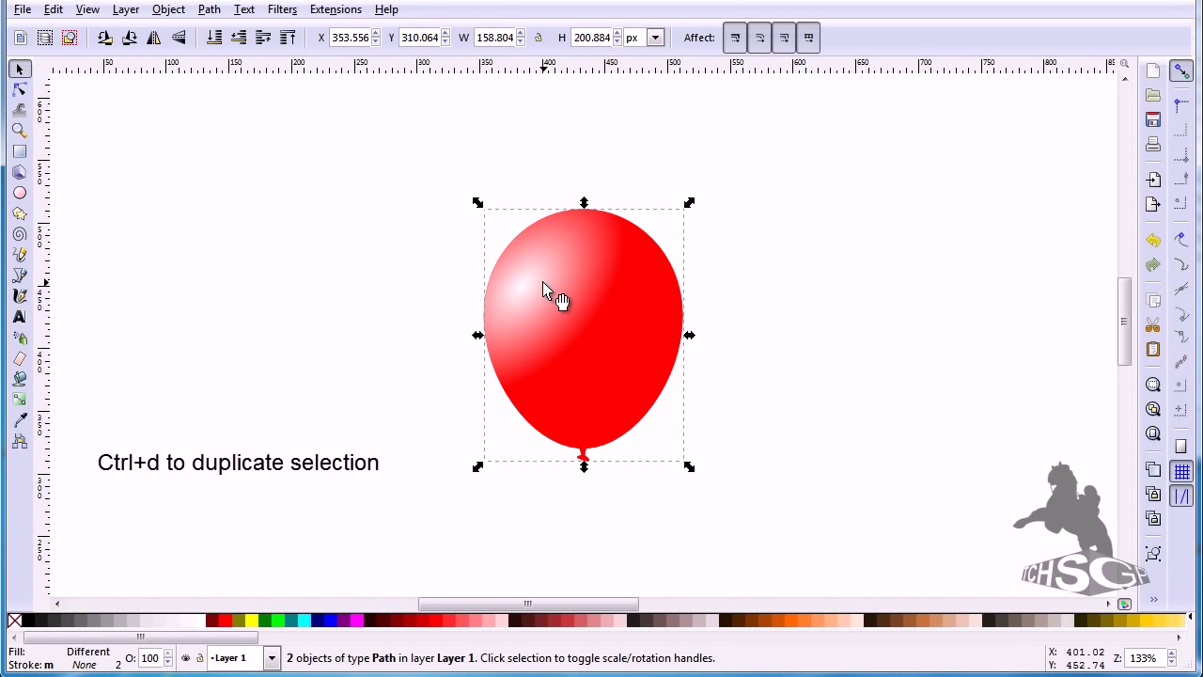
drag(543, 282, 774, 261)
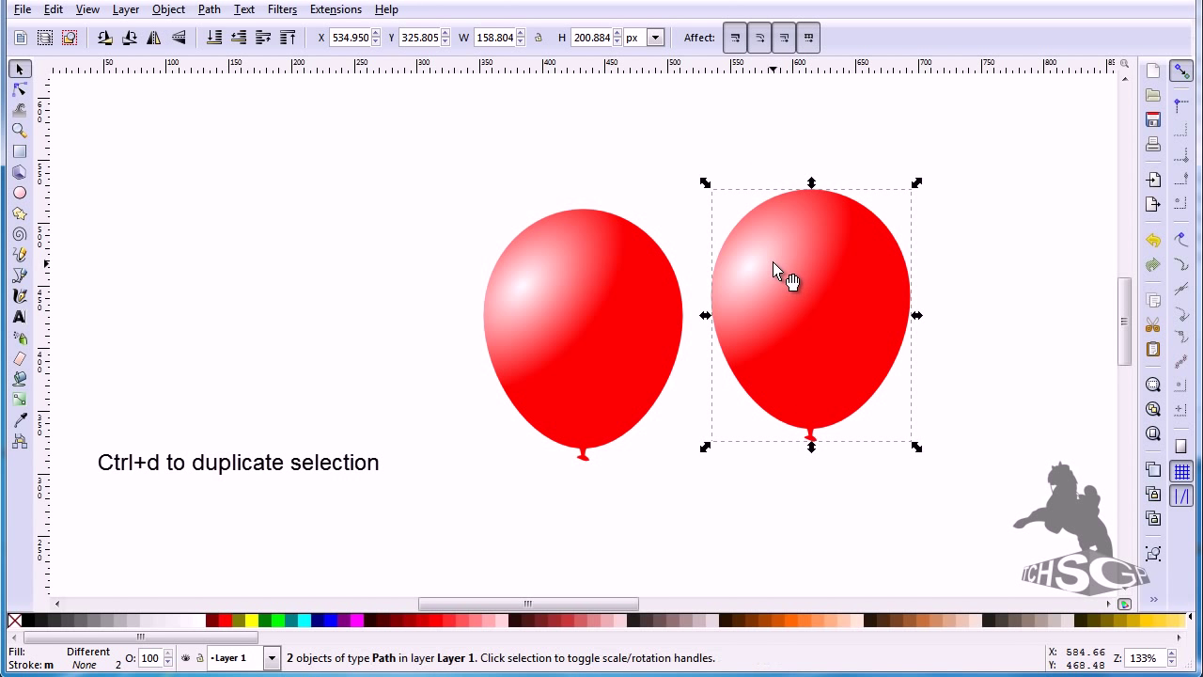
- Recolour the right balloon's base shape cyan #00CCFF
click(951, 371)
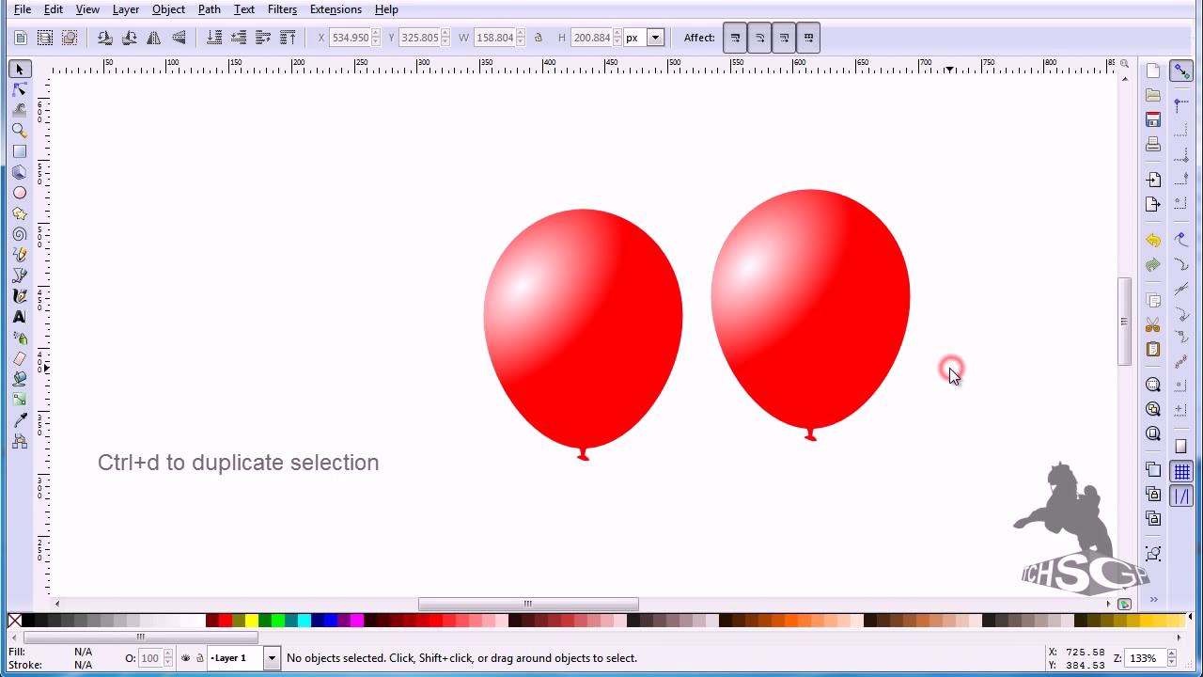
click(789, 302)
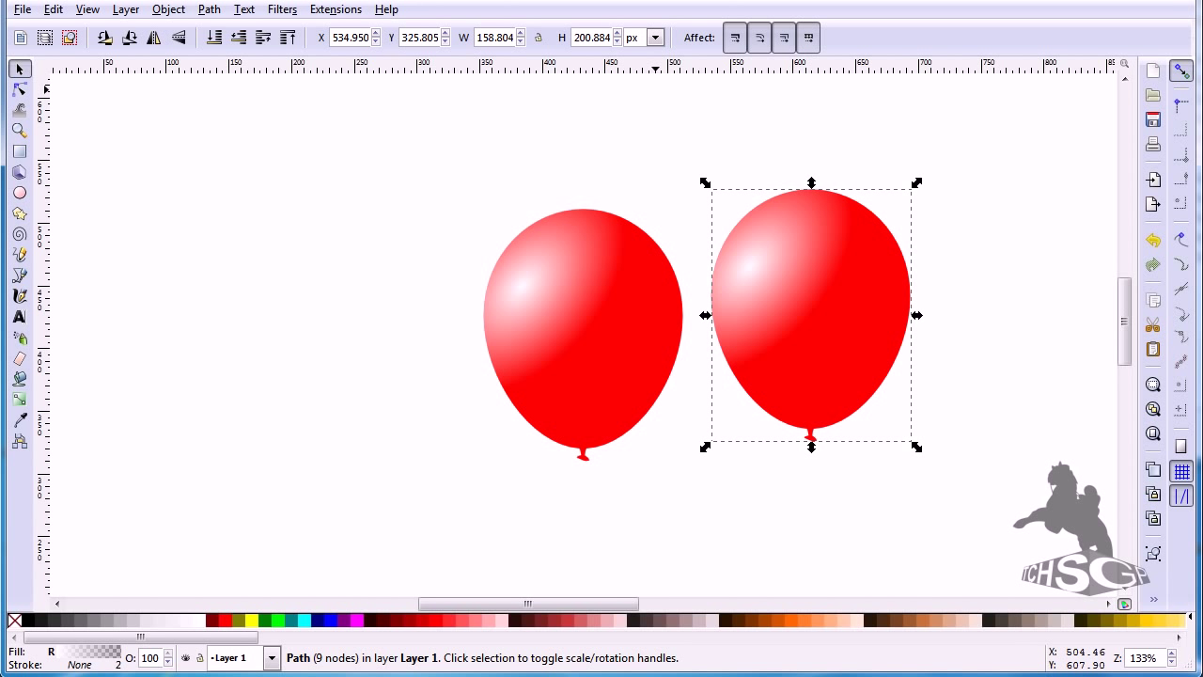
alt+click(823, 331)
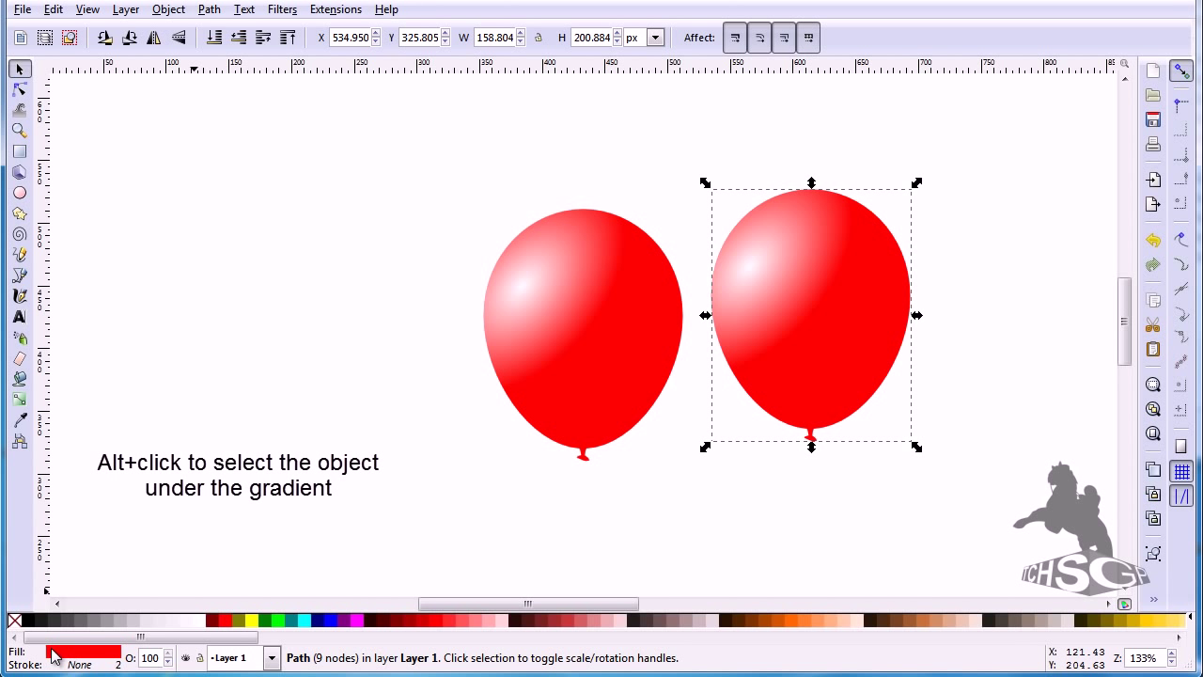
mouse_move(167, 636)
mouse_down()
mouse_move(239, 648)
mouse_move(759, 648)
mouse_up()
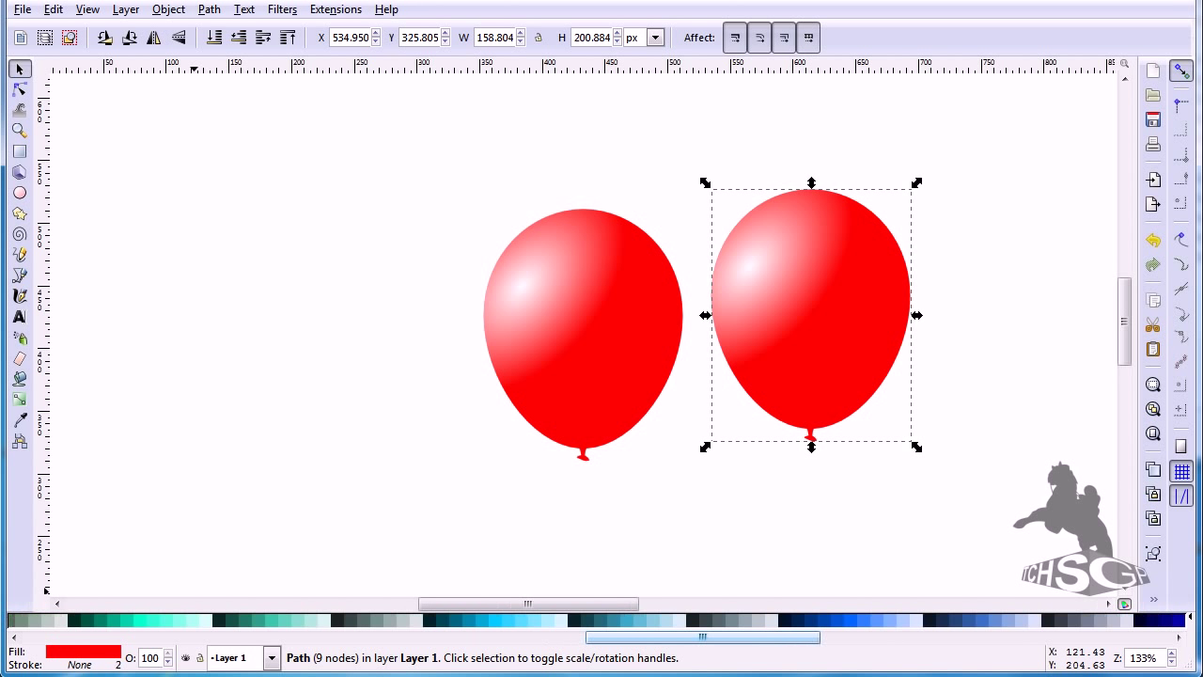
click(498, 620)
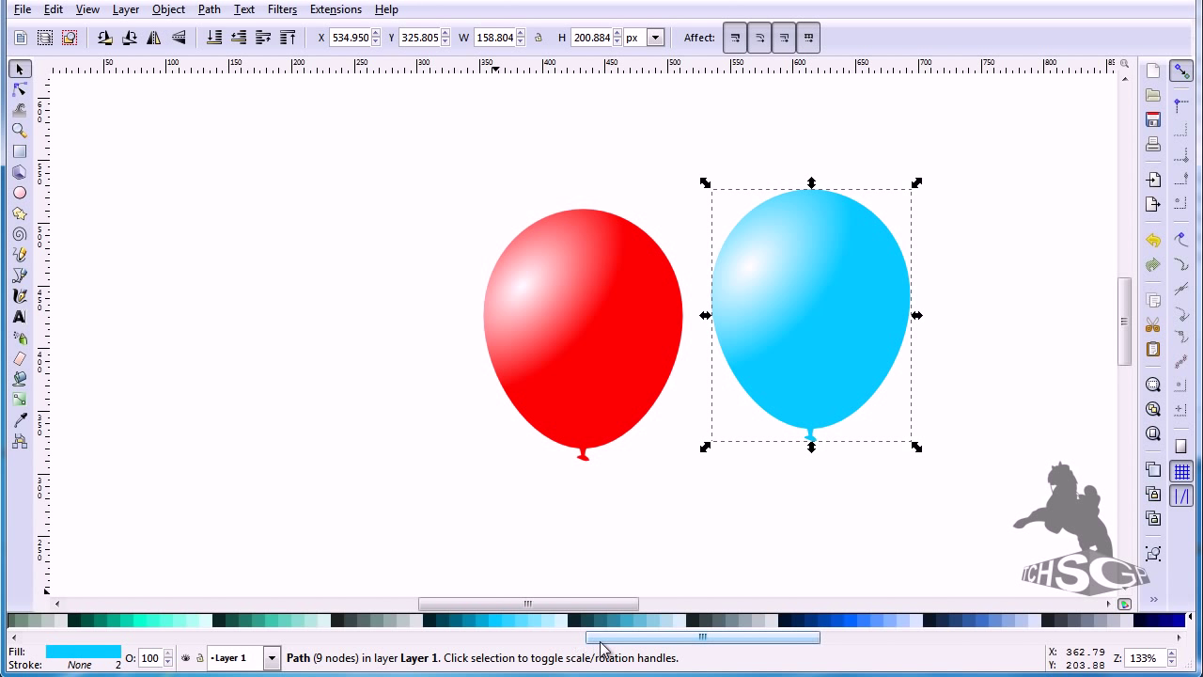
drag(601, 649, 173, 648)
key(Escape)
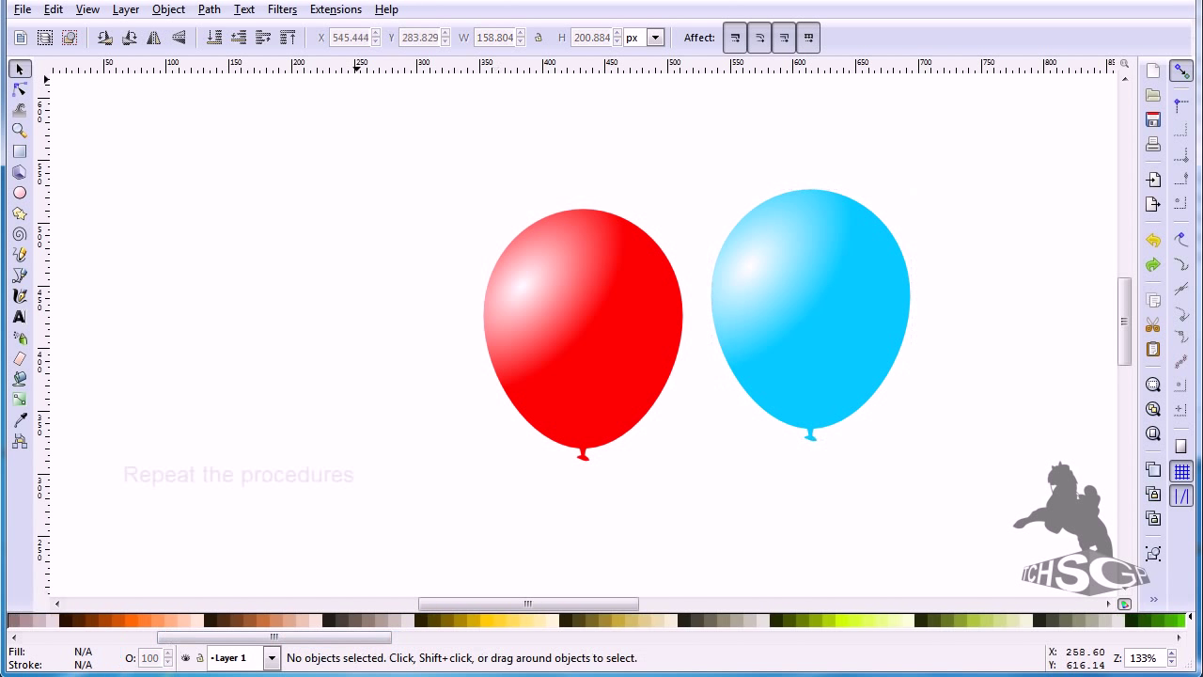
- Duplicate the red balloon with its highlight and move the copy to the left
drag(450, 189, 697, 499)
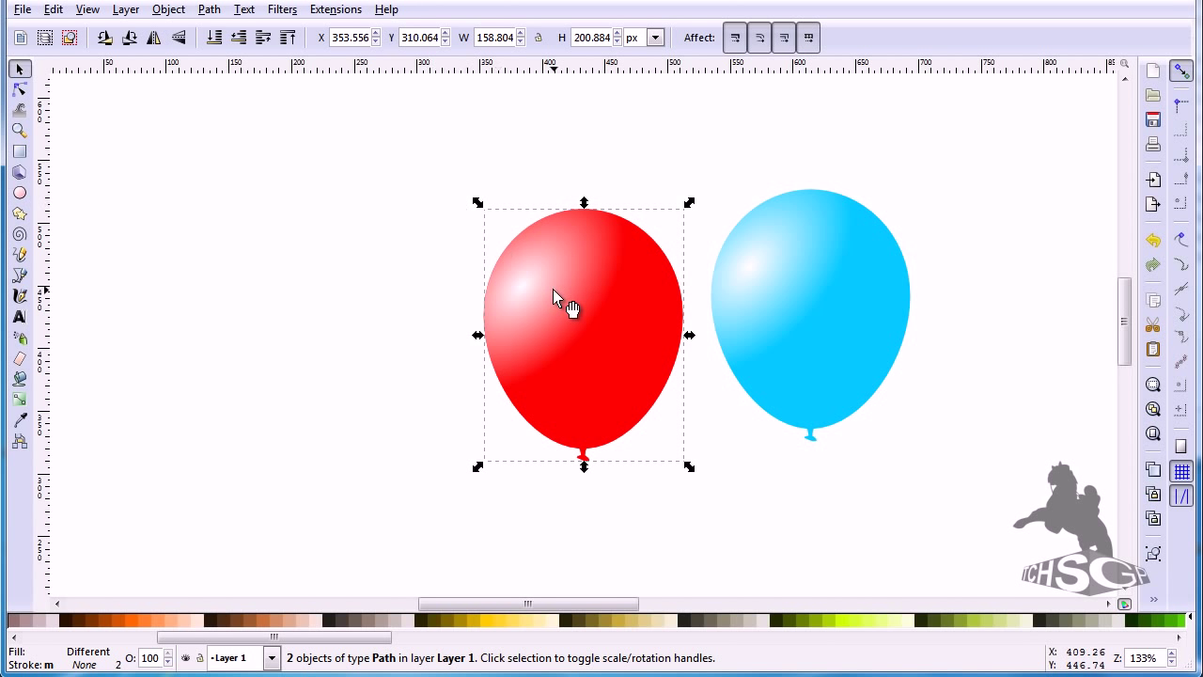
key(ctrl+d)
drag(553, 289, 339, 306)
- Fill the left balloon's base shape yellow #FFCC00, then duplicate the yellow balloon
click(282, 265)
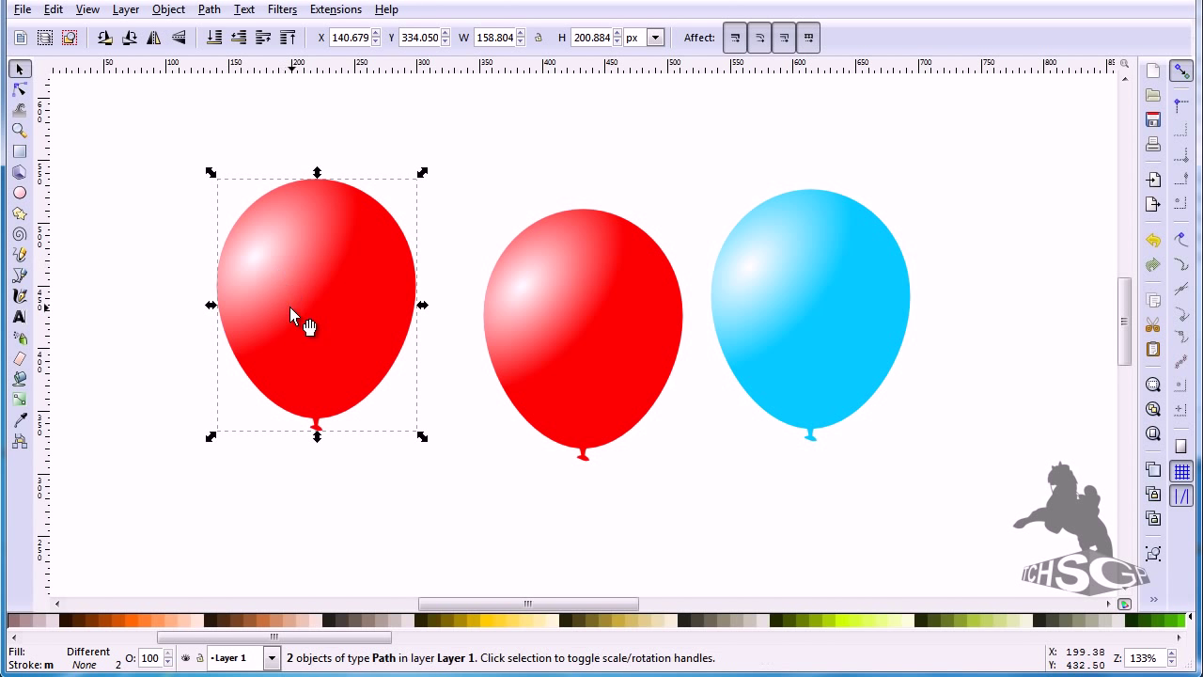
click(408, 451)
click(314, 266)
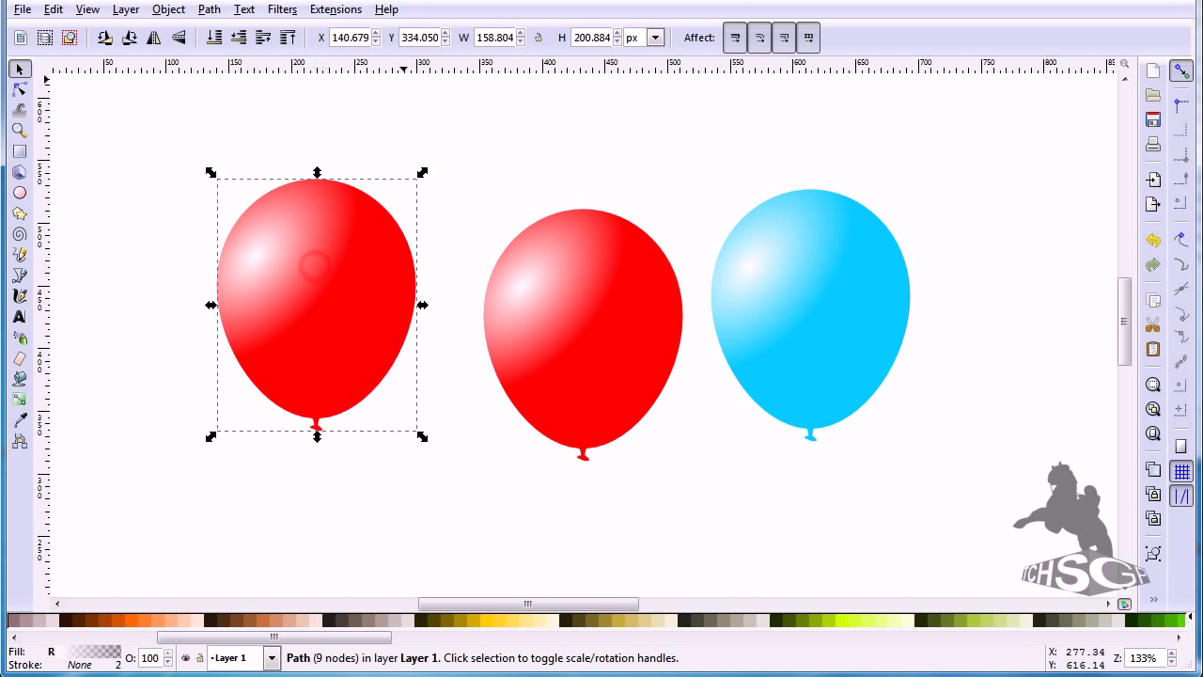
key(alt)
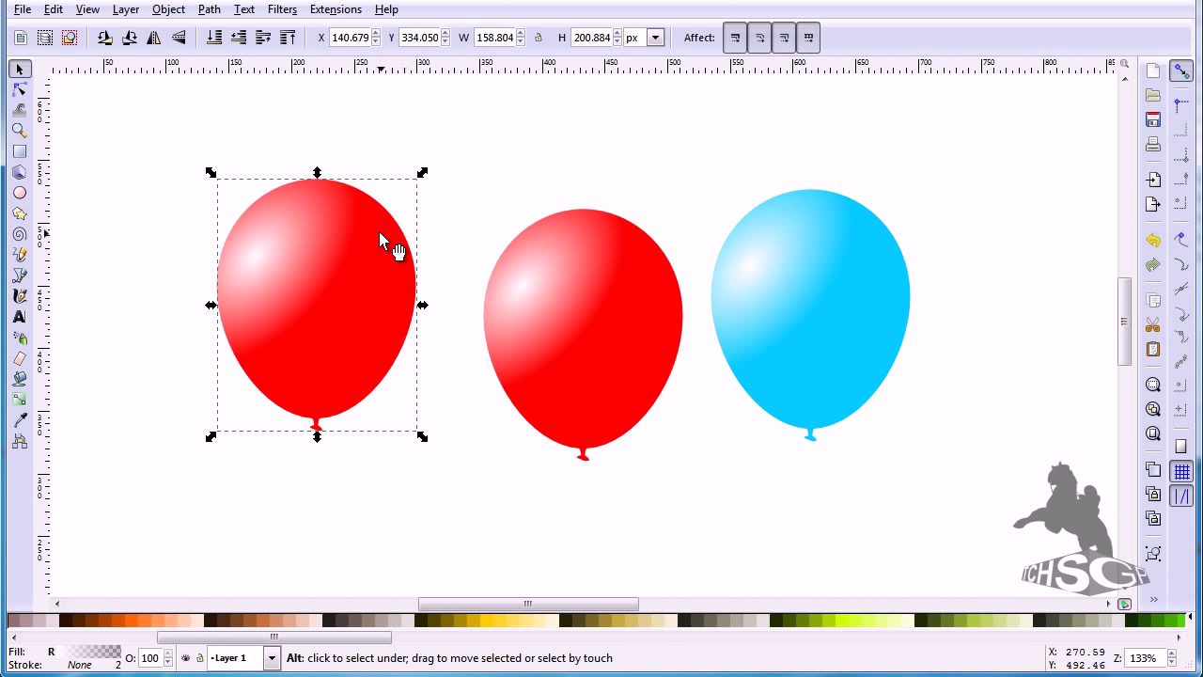
alt+click(356, 268)
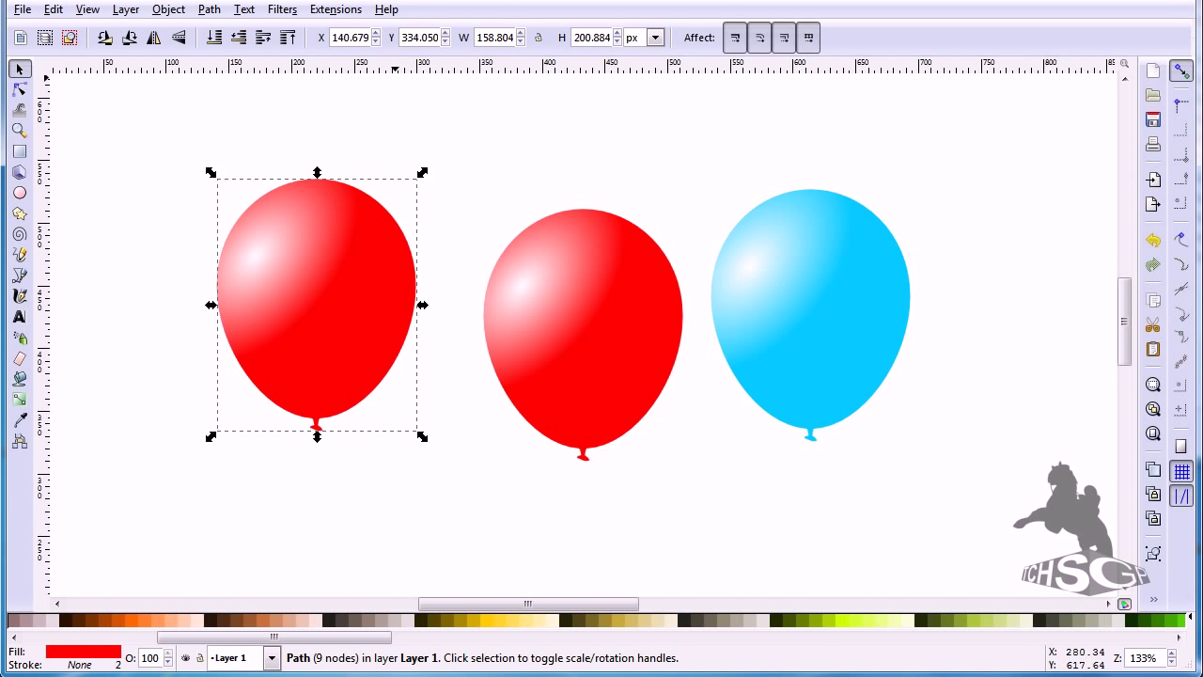
click(483, 620)
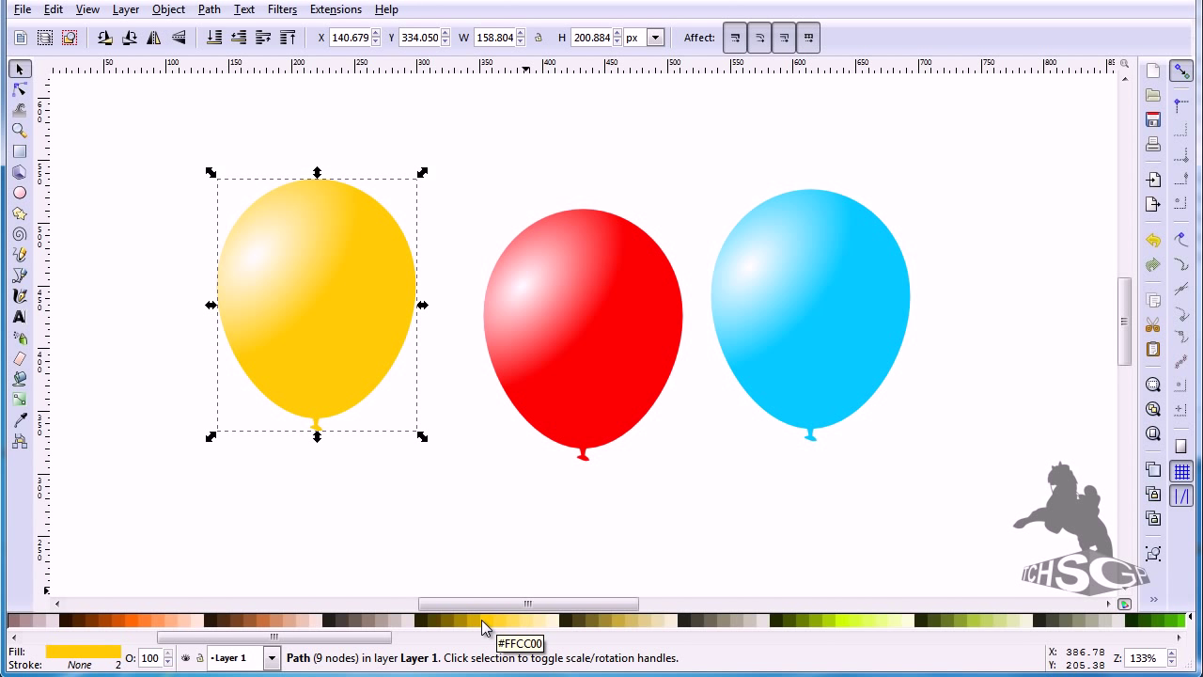
click(452, 519)
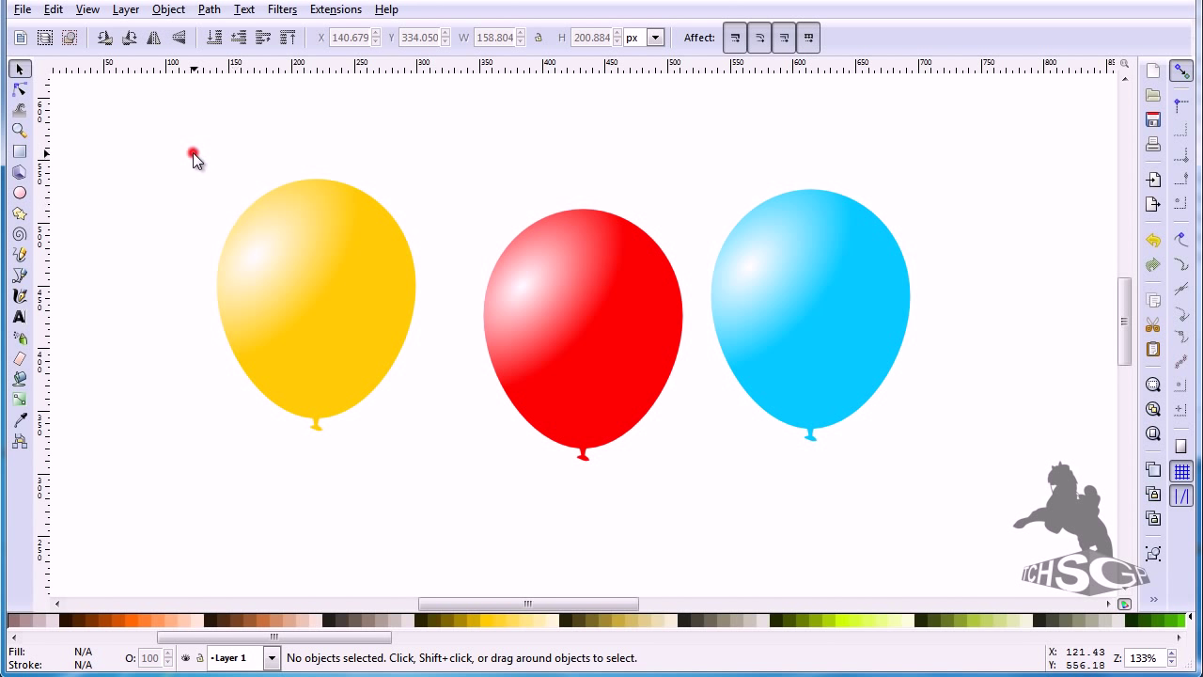
drag(192, 153, 459, 492)
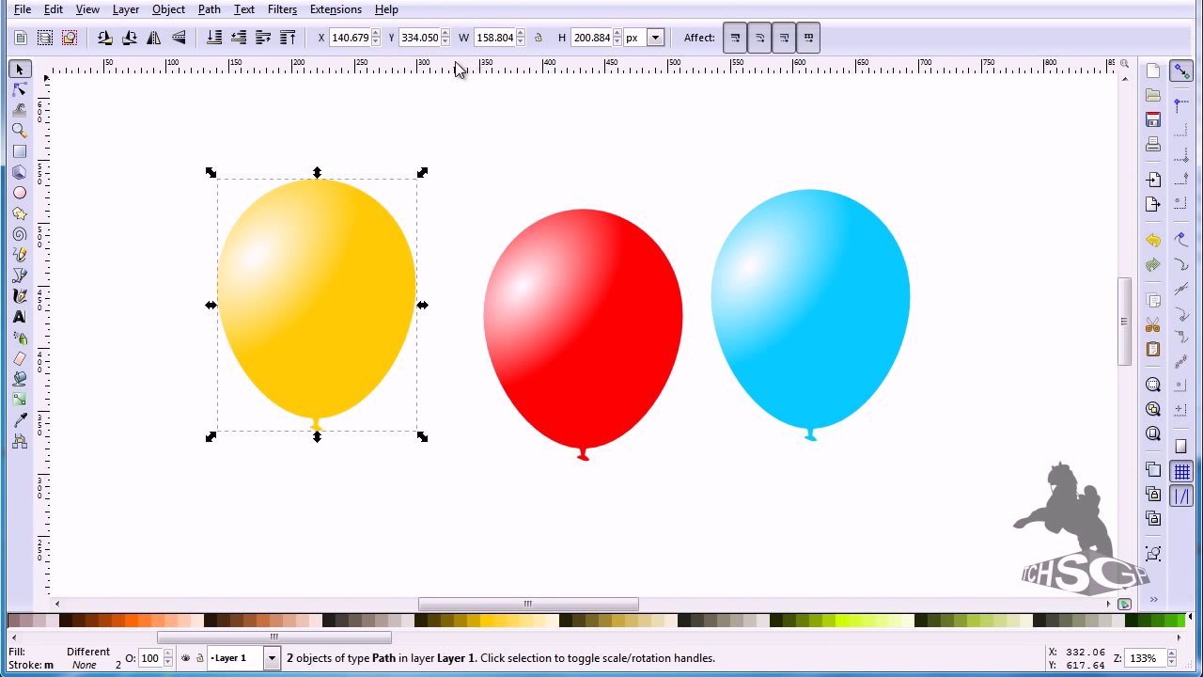
key(ctrl)
- Move the yellow copy to the far right and recolour its base shape yellow-green
mouse_move(317, 252)
mouse_down()
mouse_move(550, 143)
mouse_move(905, 239)
mouse_move(1005, 246)
mouse_up()
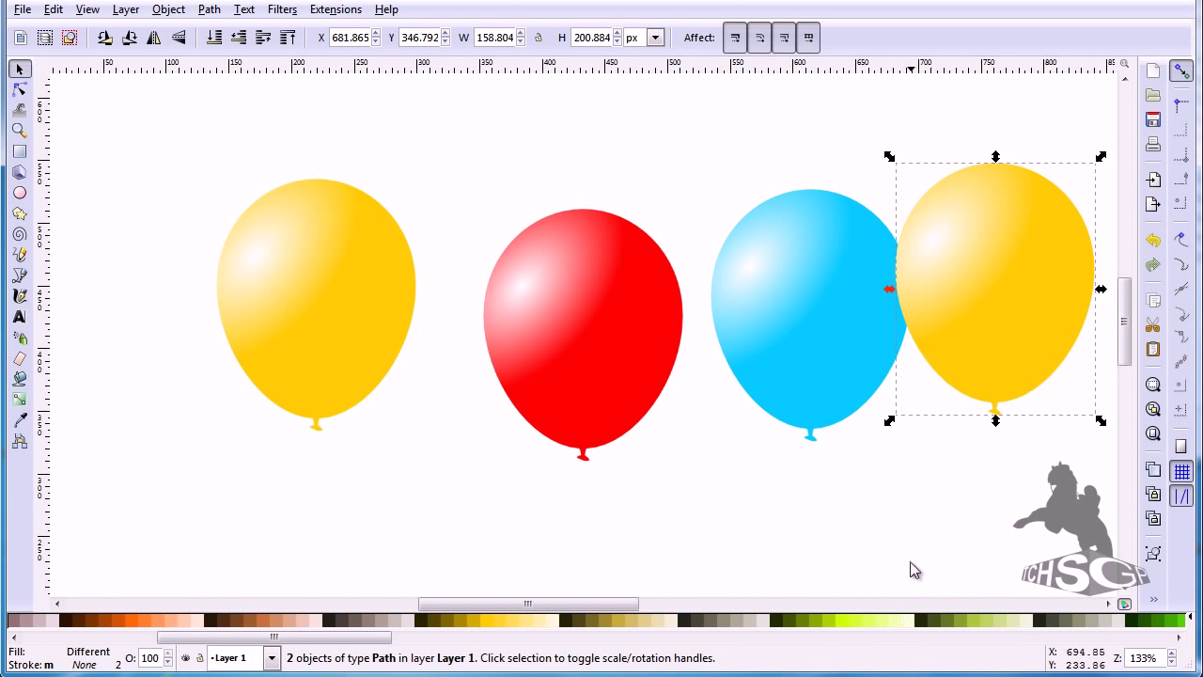
click(582, 138)
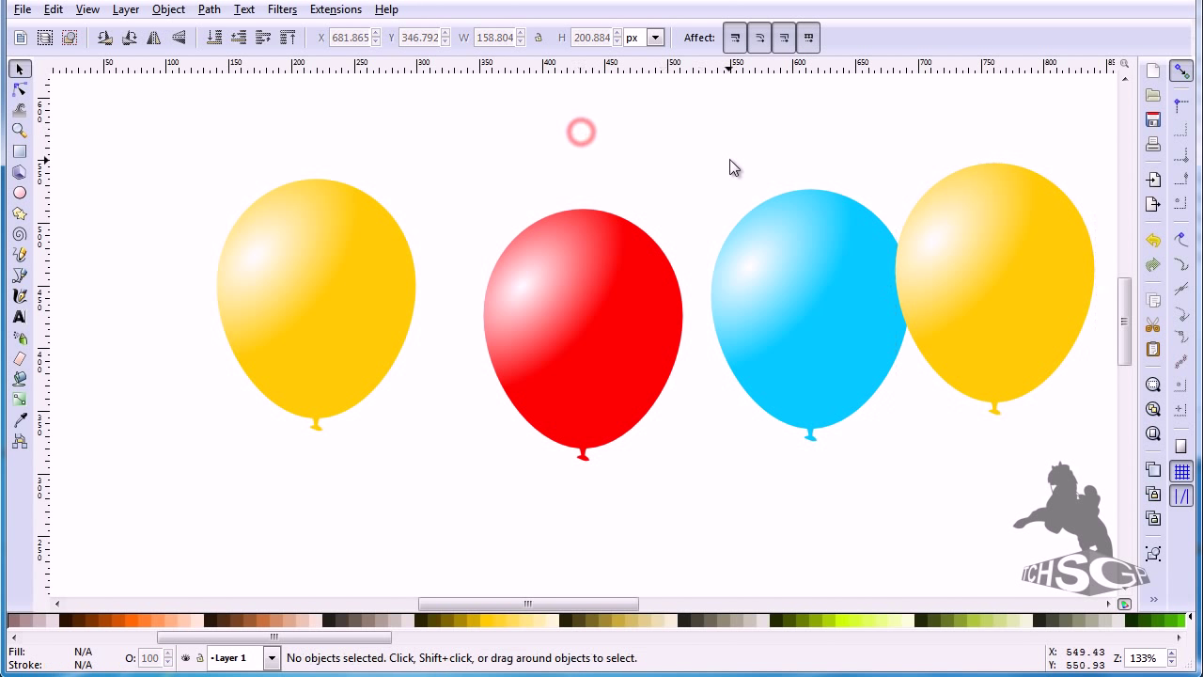
alt+click(992, 299)
alt+click(991, 311)
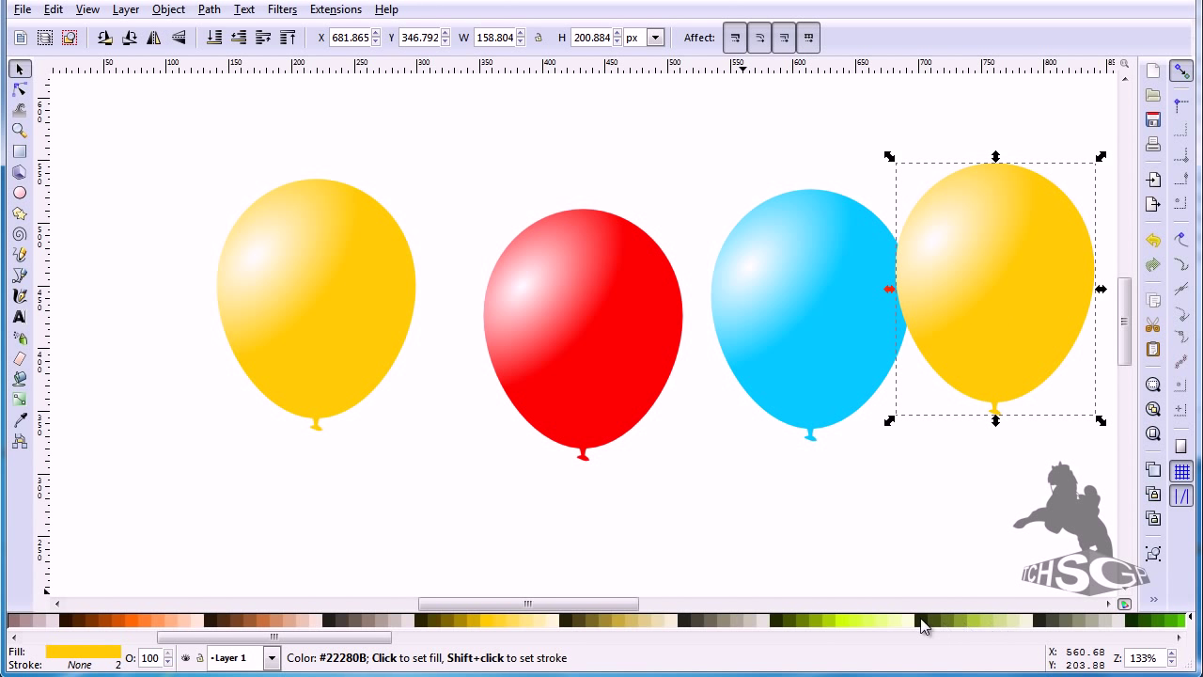
click(830, 621)
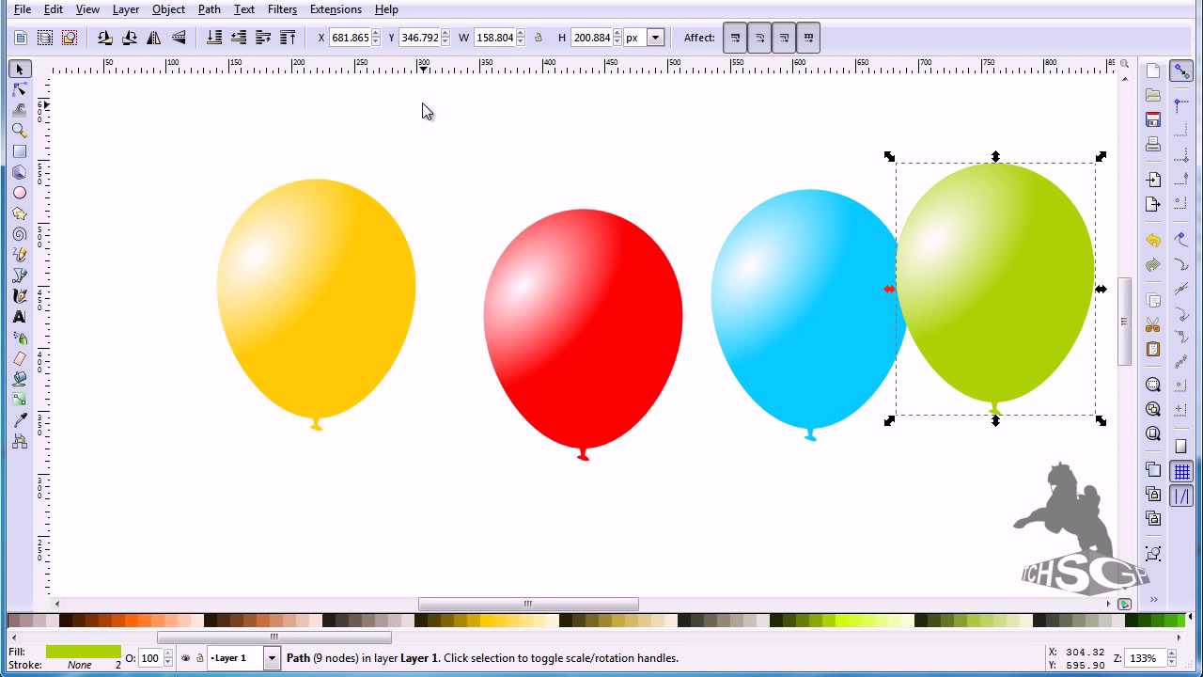
drag(186, 127, 456, 509)
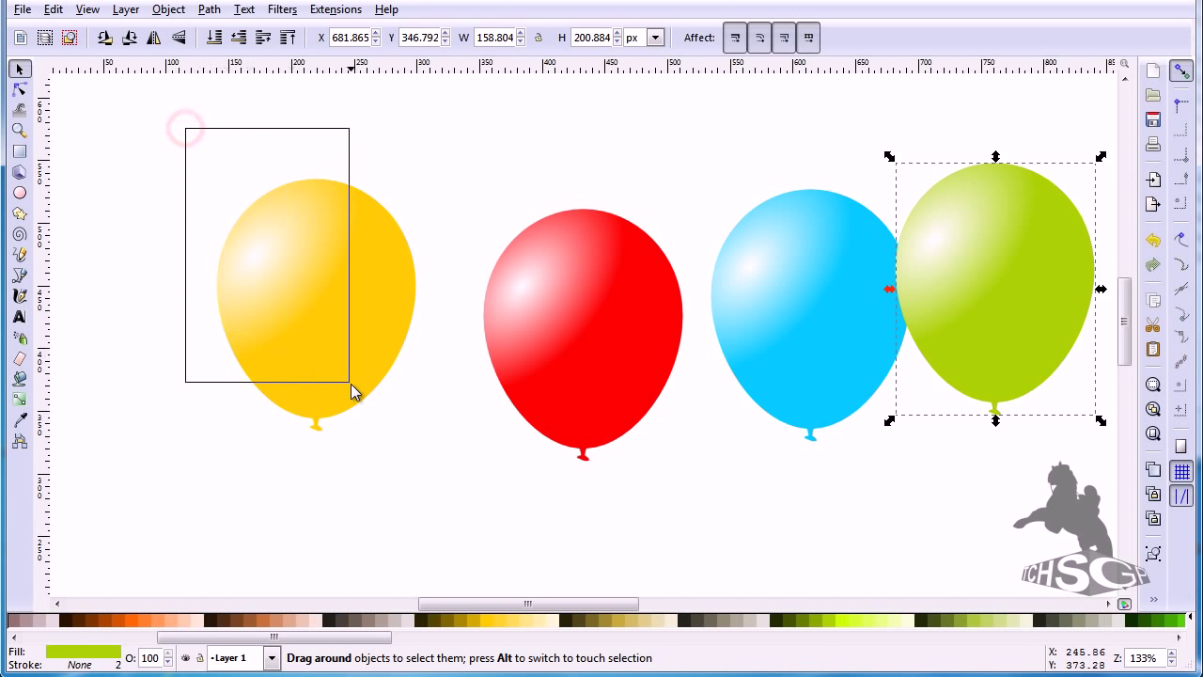
- Overlap the yellow balloon on the red one, group blue and set it atop red, then group green
drag(329, 317, 370, 292)
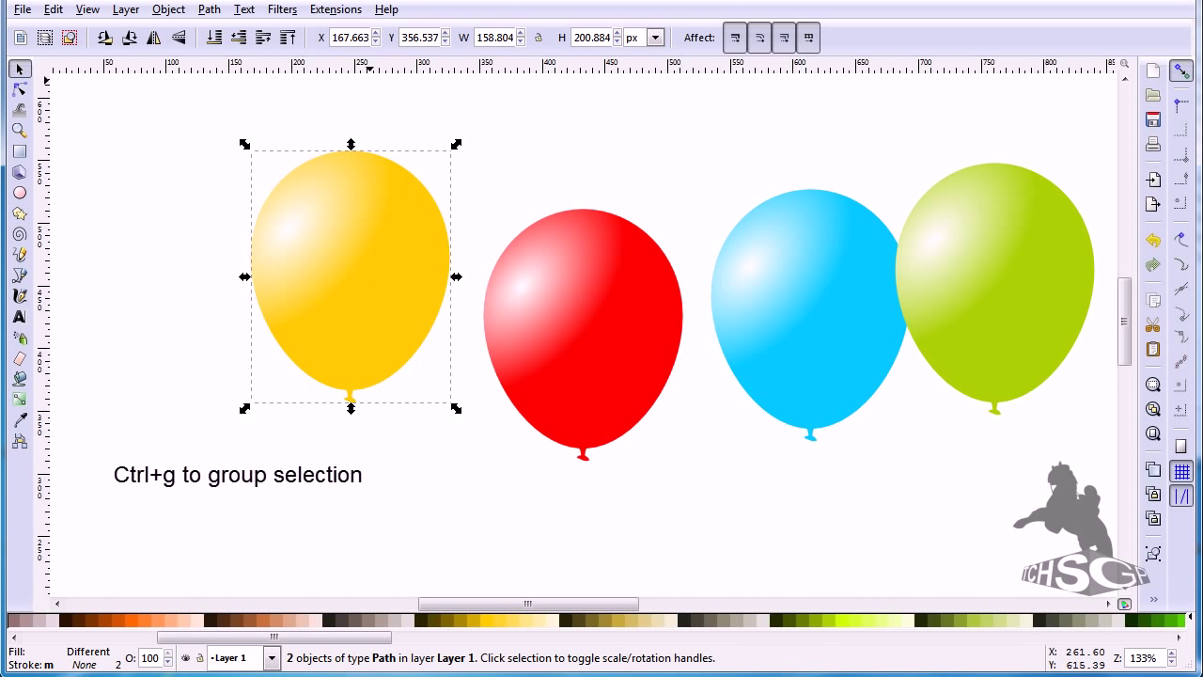
drag(335, 224, 449, 211)
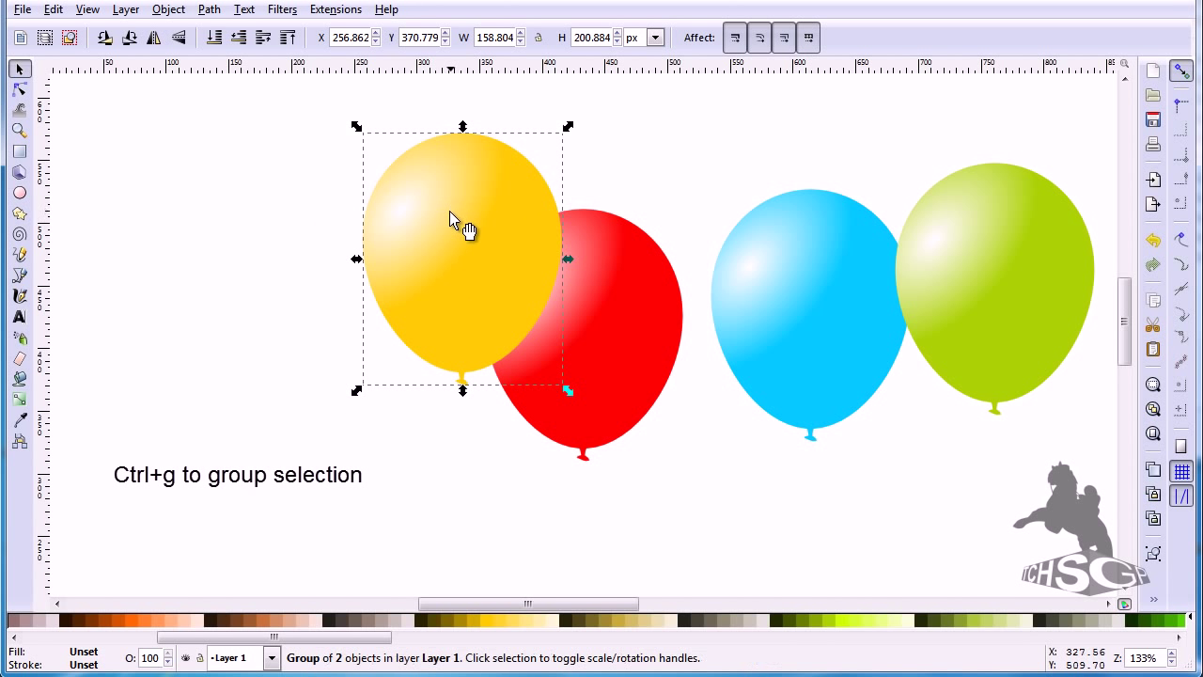
drag(675, 124, 967, 536)
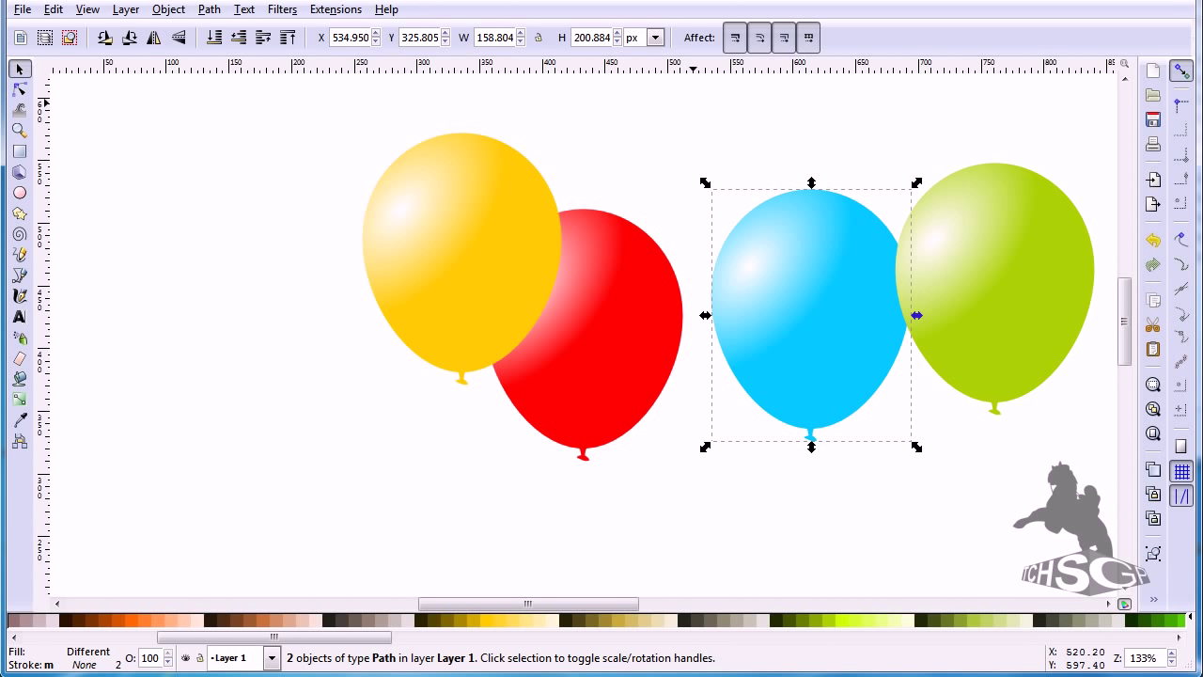
key(ctrl+g)
drag(841, 305, 653, 134)
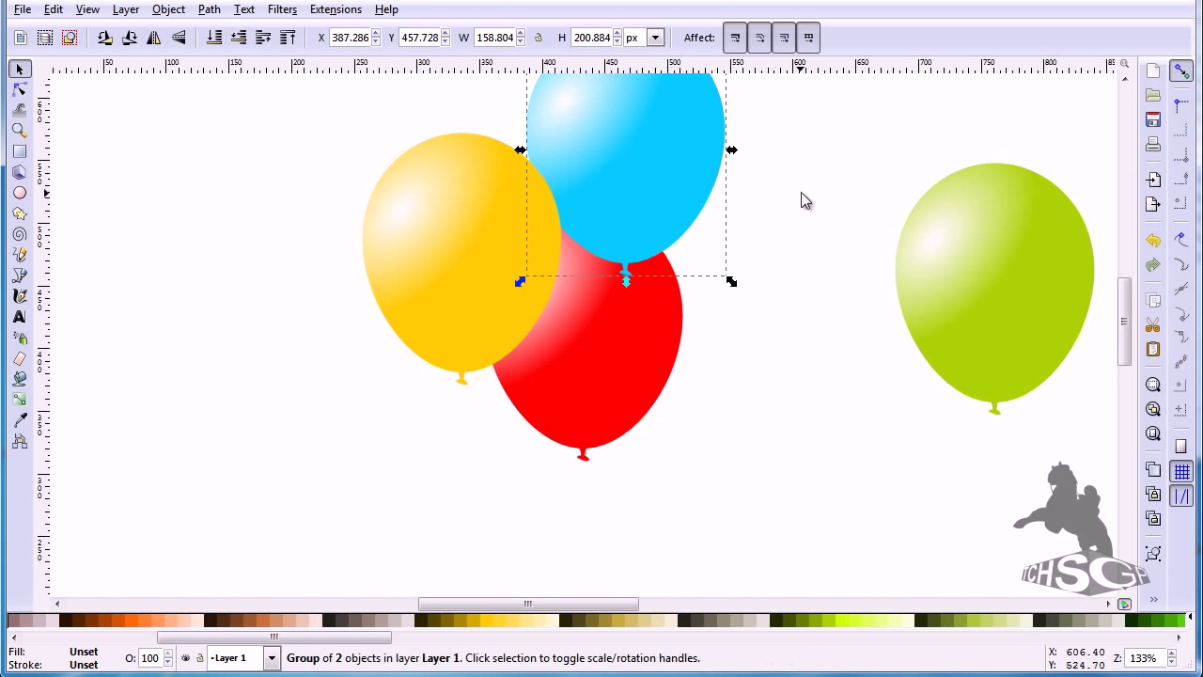
mouse_move(858, 91)
mouse_down()
mouse_move(1018, 427)
mouse_move(1100, 485)
mouse_up()
key(ctrl)
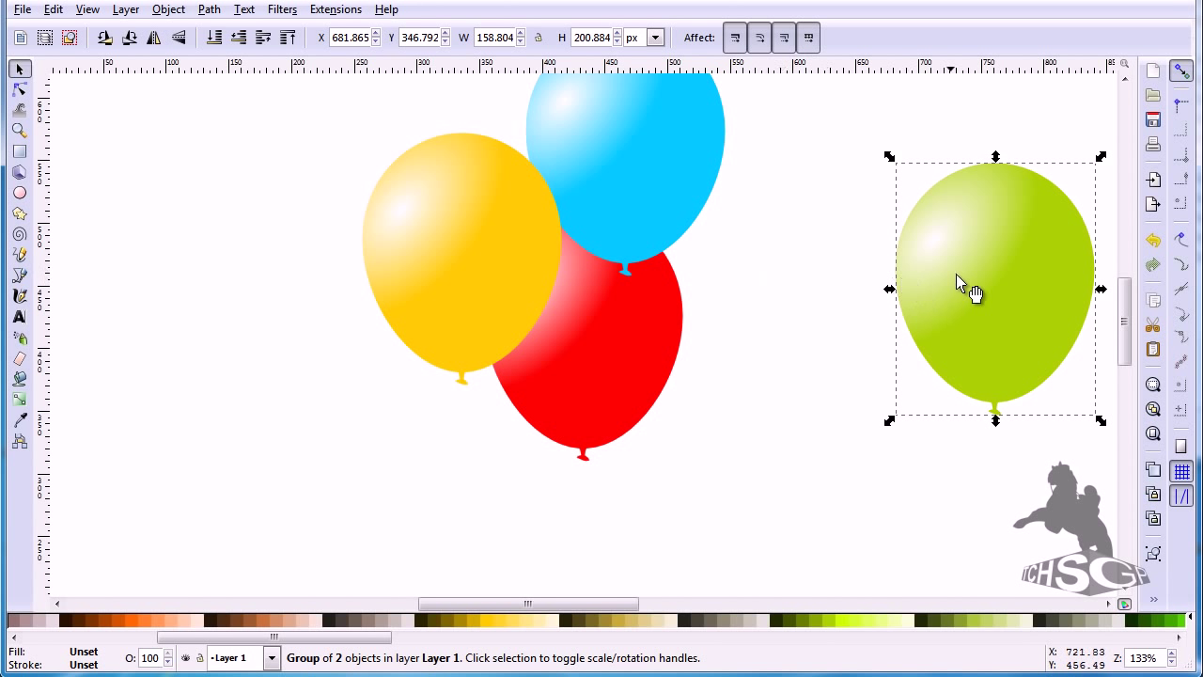
- Move the green balloon up into the cluster and send it to the bottom of the stack
drag(965, 273, 463, 109)
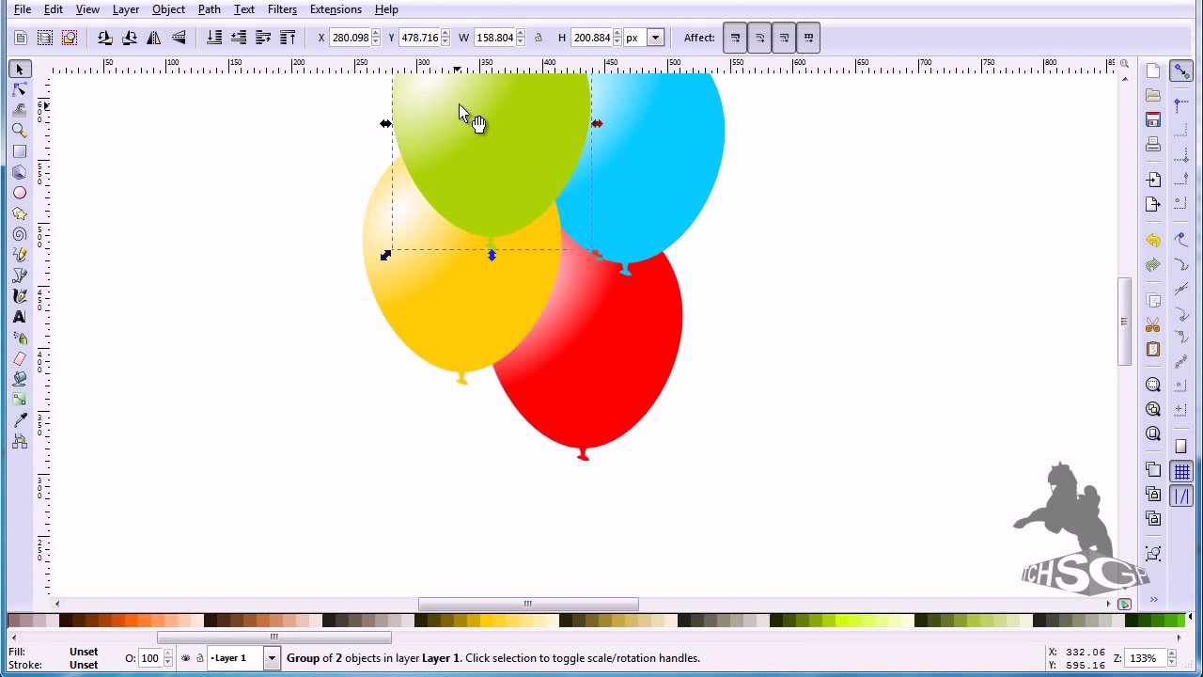
scroll(225, 422, up, 1)
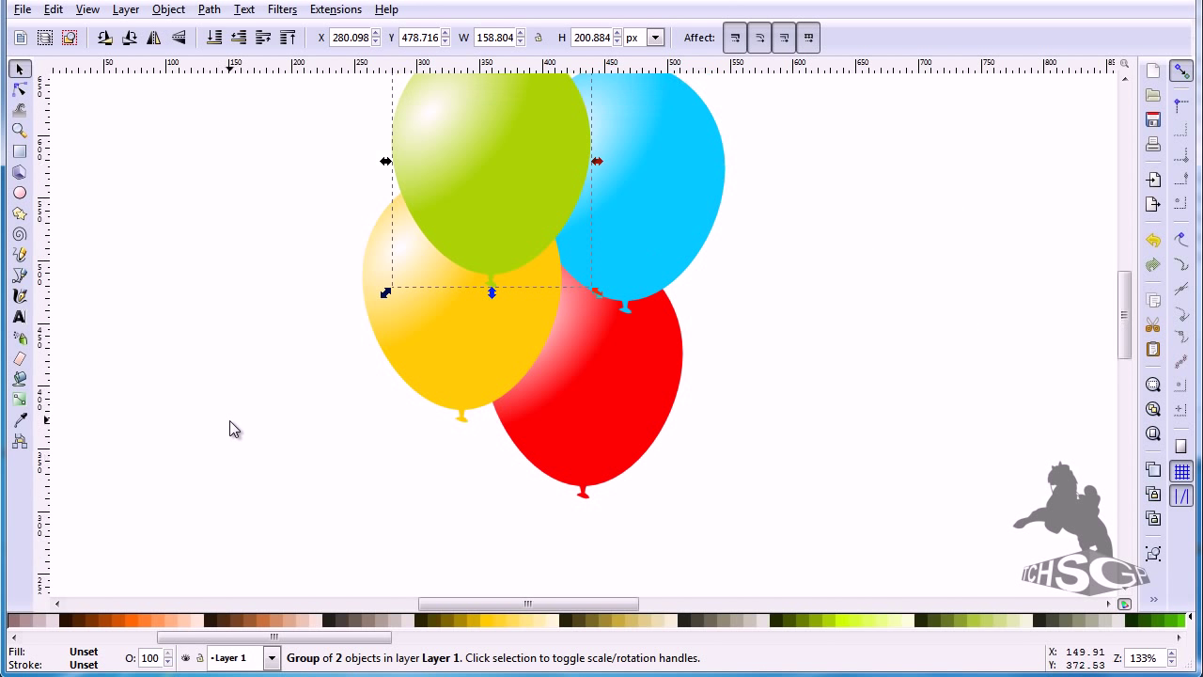
scroll(229, 421, up, 1)
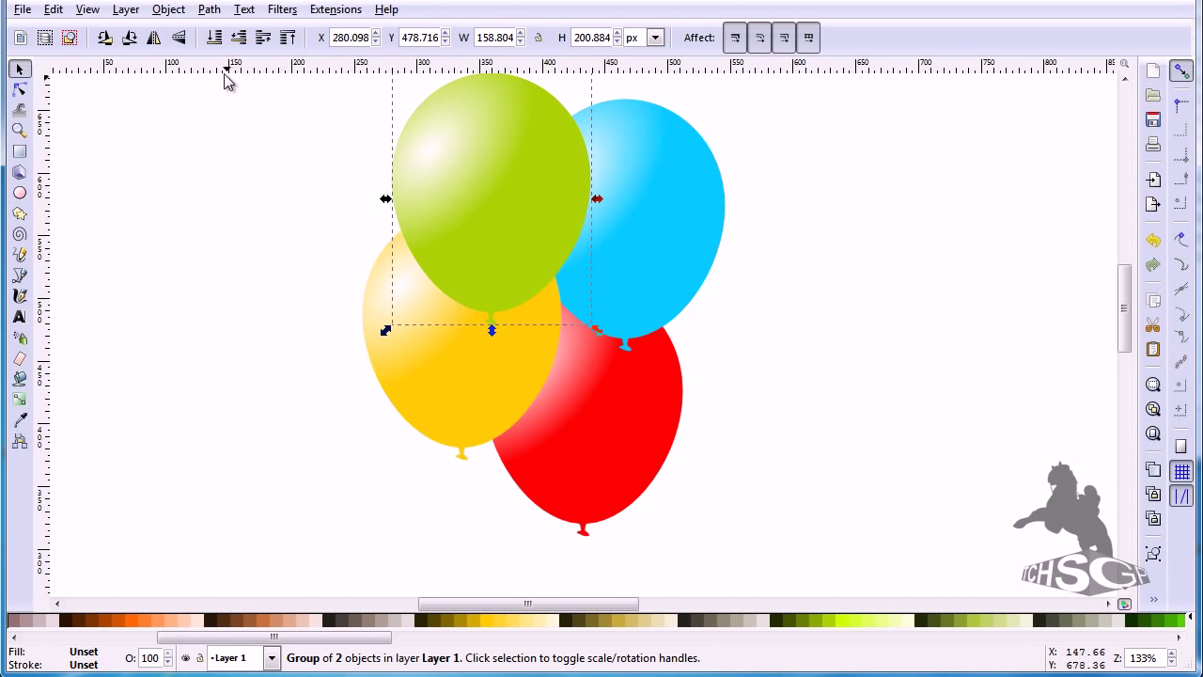
click(216, 38)
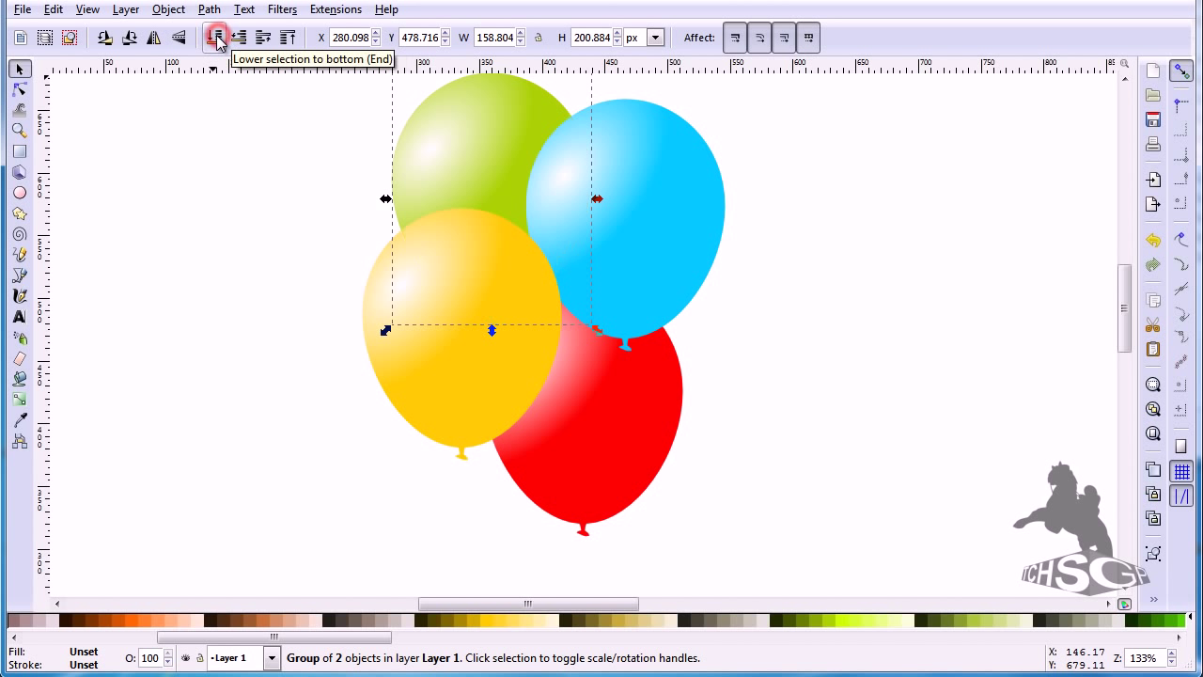
- Lower the blue and yellow balloons one step each so the red balloon sits in front
click(616, 284)
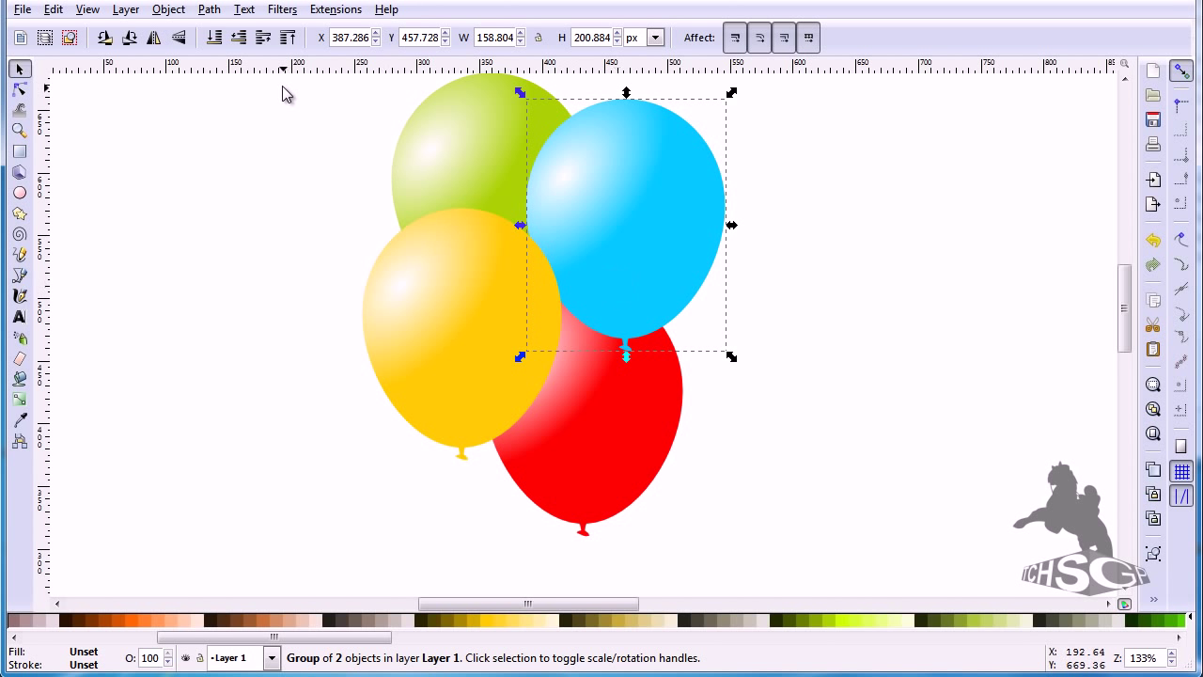
click(240, 39)
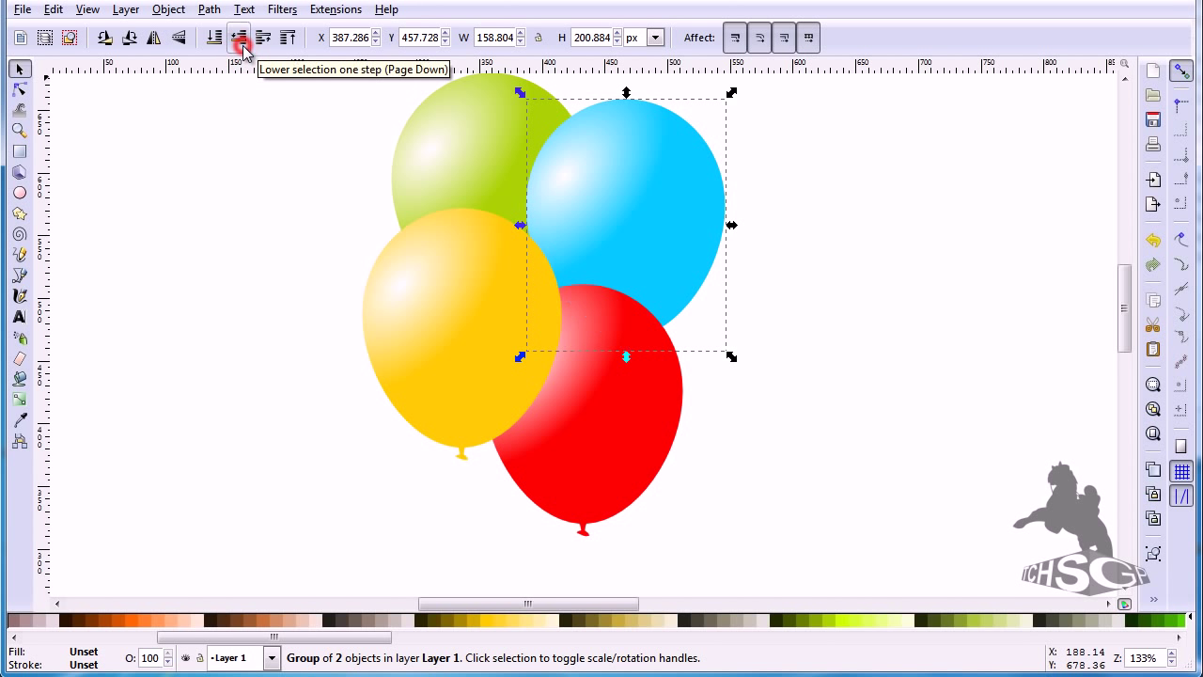
click(389, 336)
mouse_move(424, 338)
mouse_down()
mouse_move(457, 316)
mouse_move(443, 336)
mouse_move(410, 289)
mouse_up()
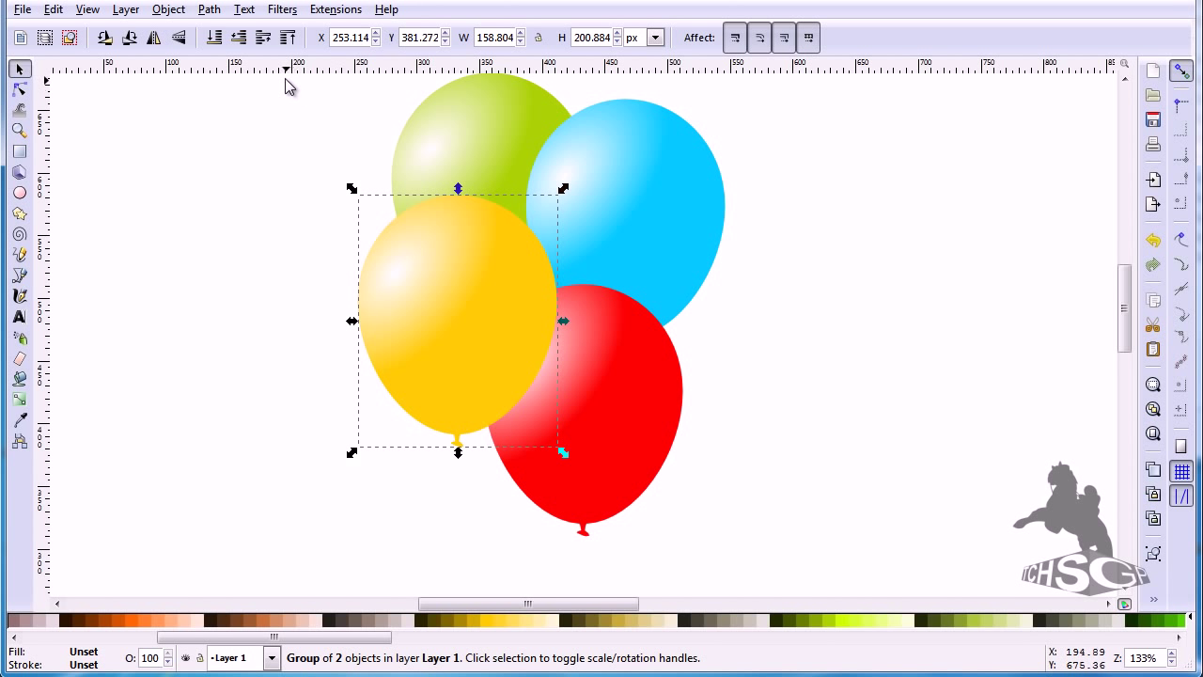
click(234, 38)
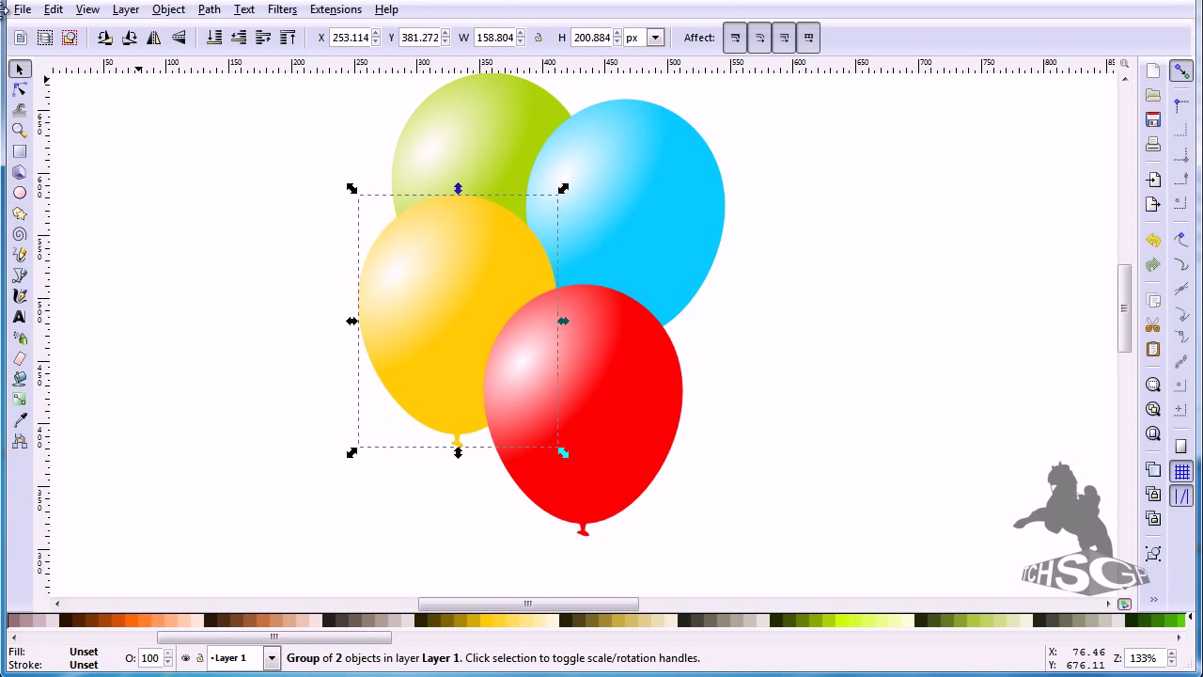
- Draw a curved Spiro-mode string from the yellow balloon's knot down below the balloons
click(21, 277)
click(84, 38)
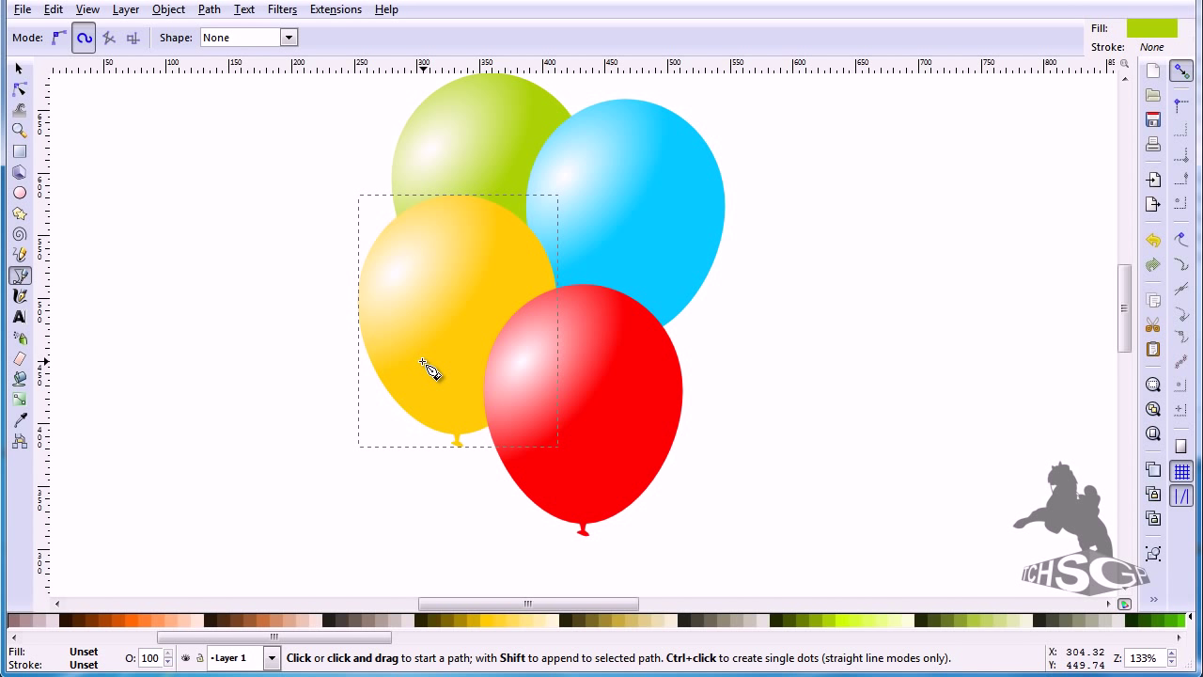
scroll(427, 370, down, 4)
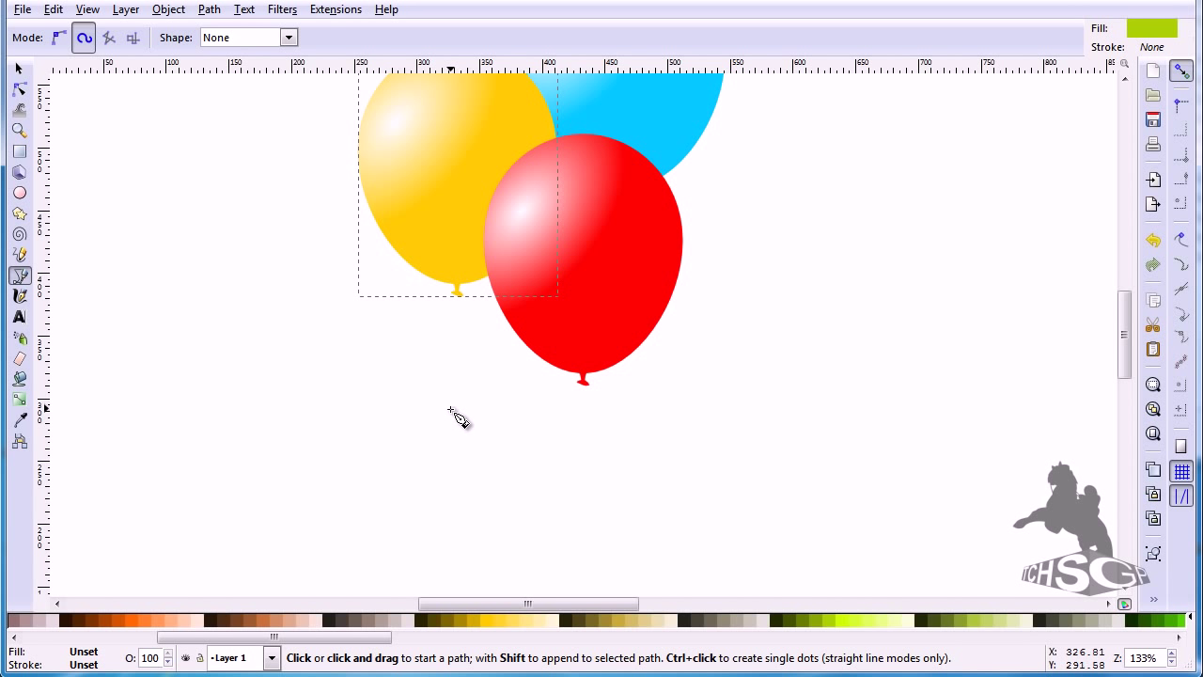
click(457, 295)
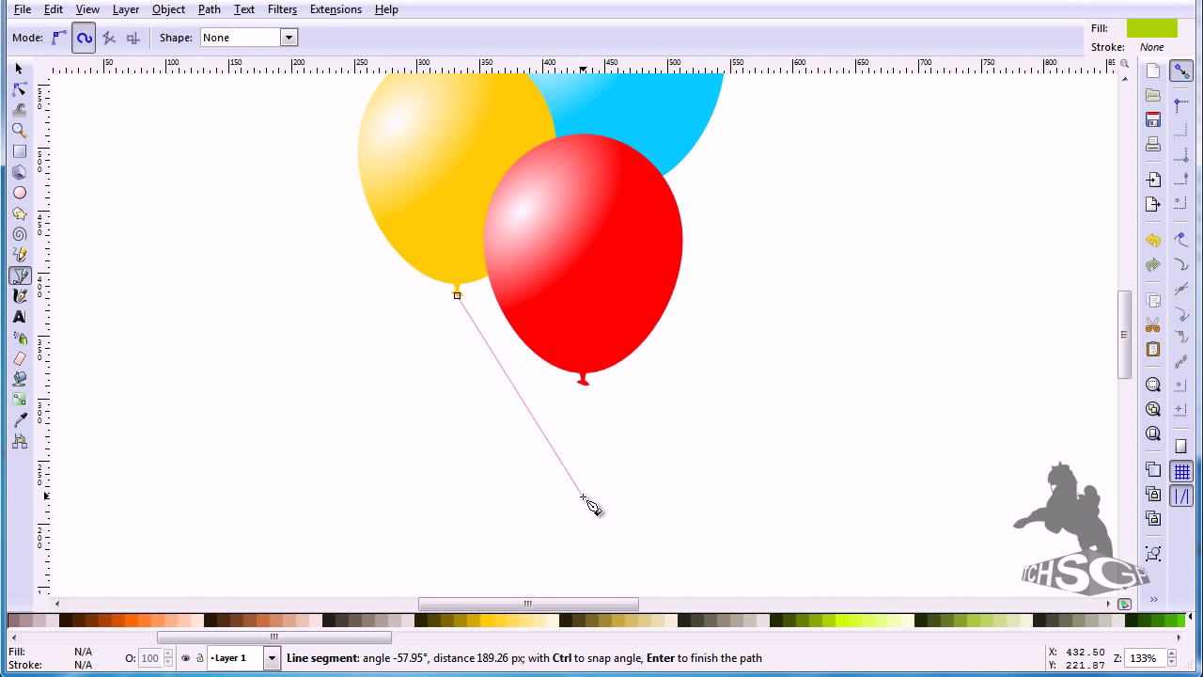
drag(583, 498, 648, 528)
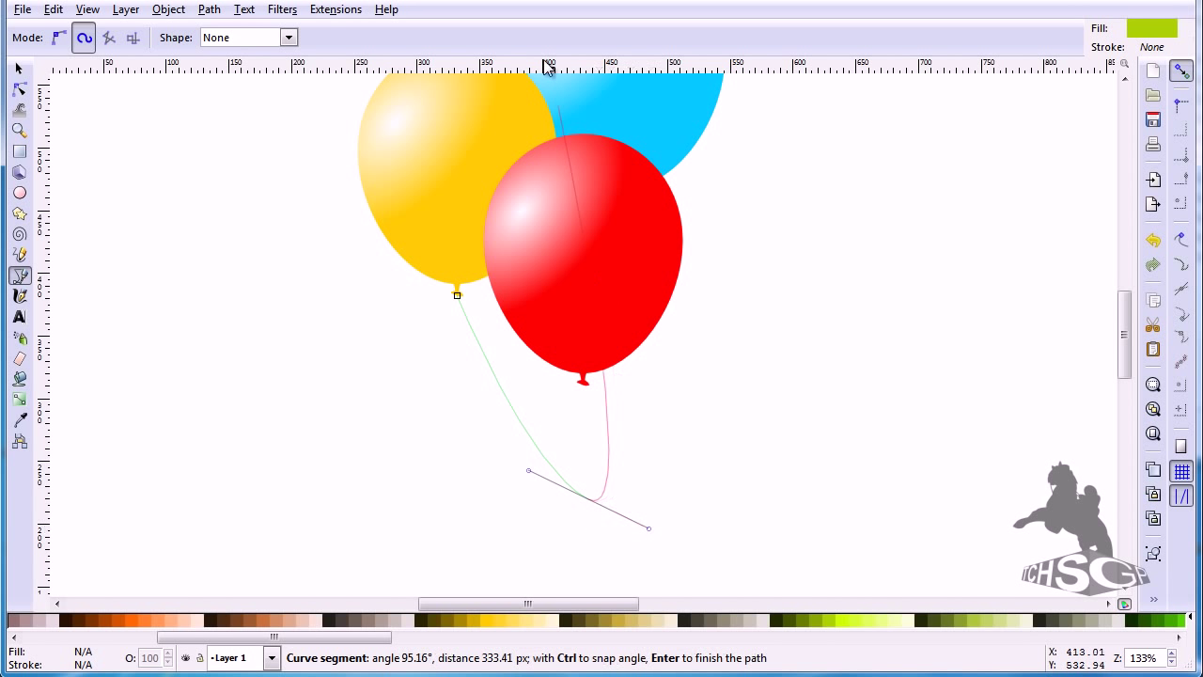
key(Return)
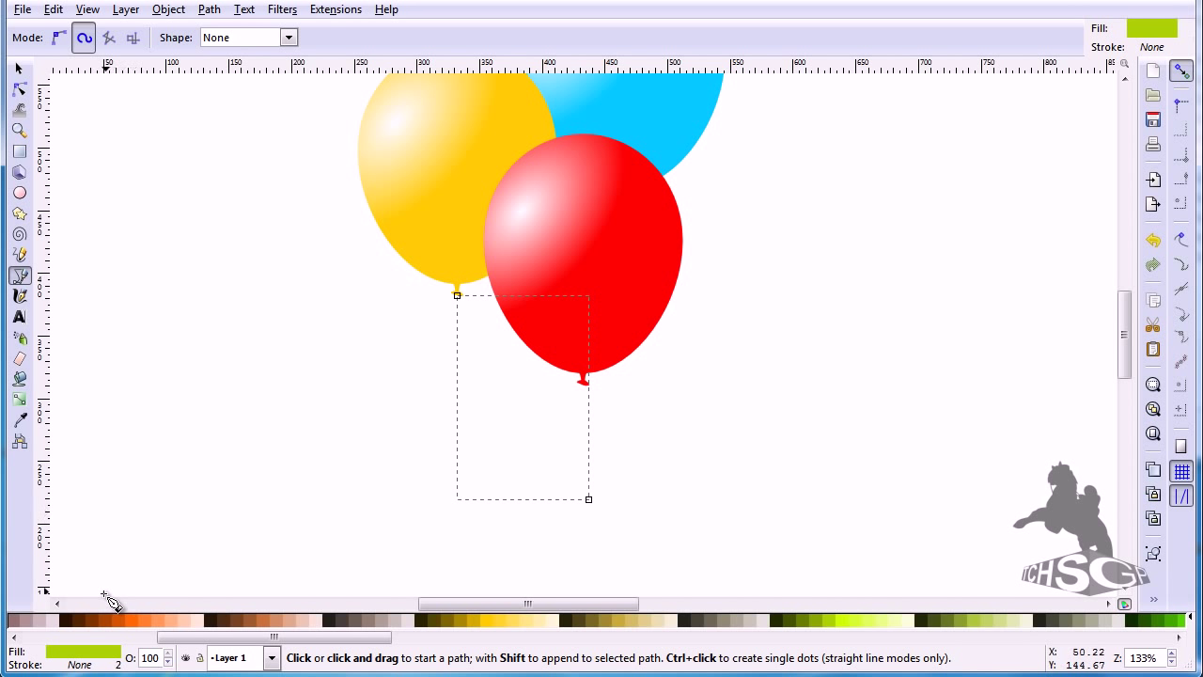
- Give the string an orange #FF6600 stroke and clear its fill
click(91, 637)
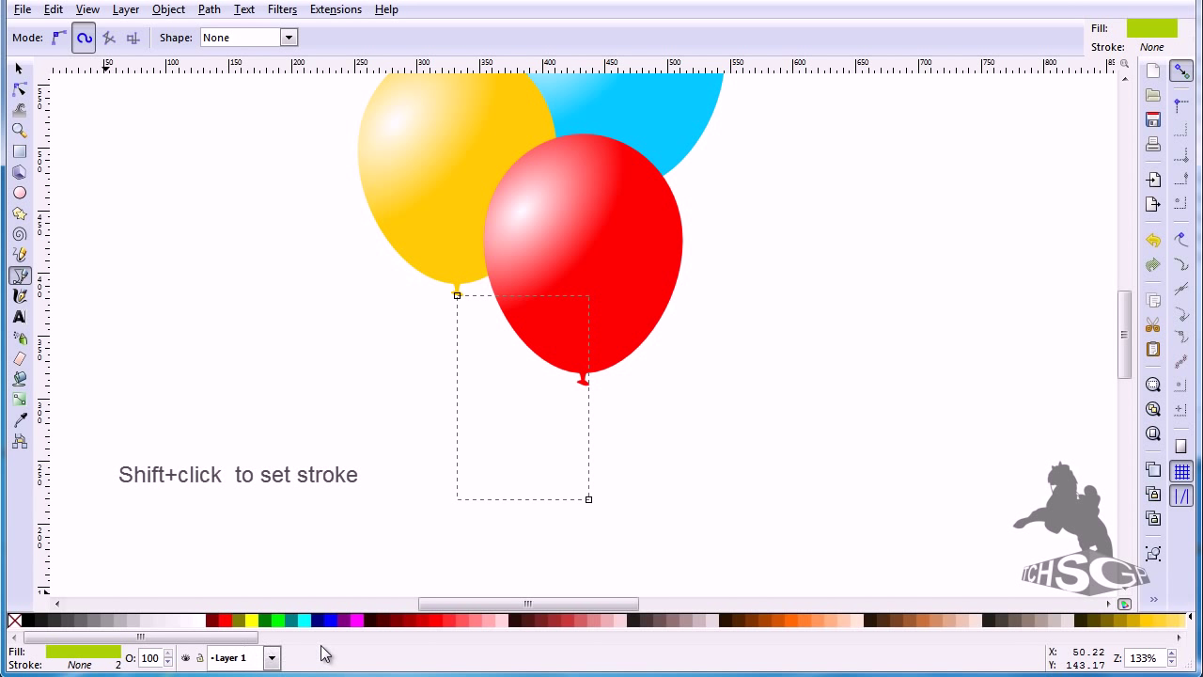
shift+click(794, 620)
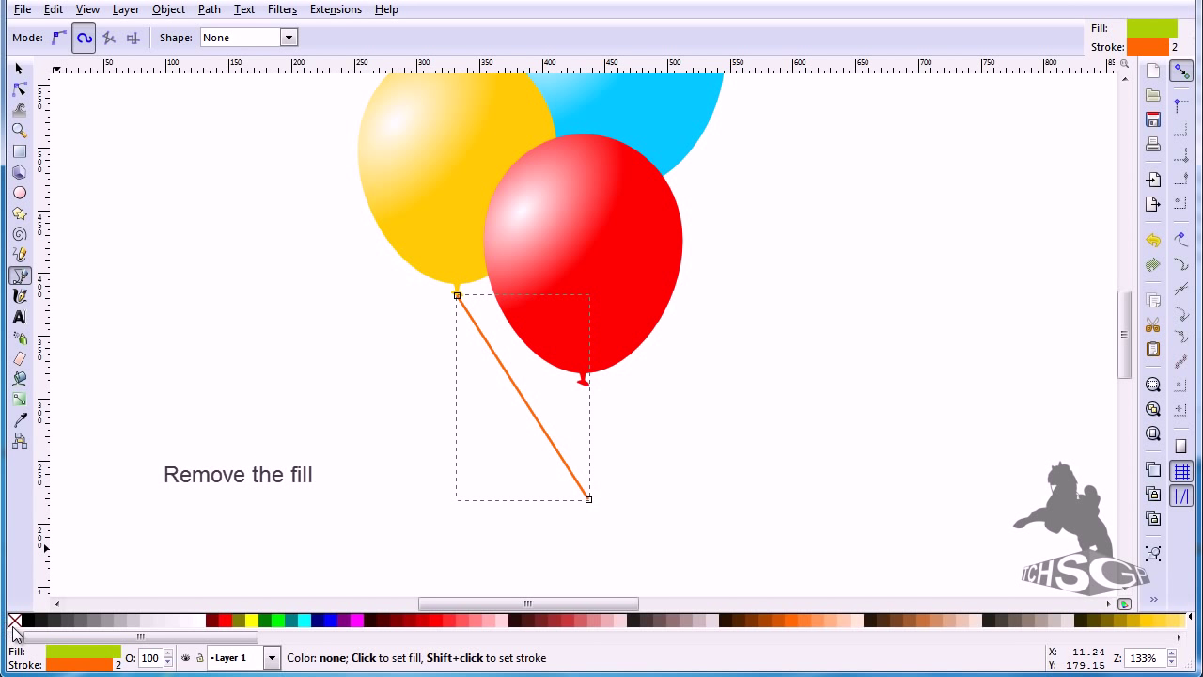
click(14, 624)
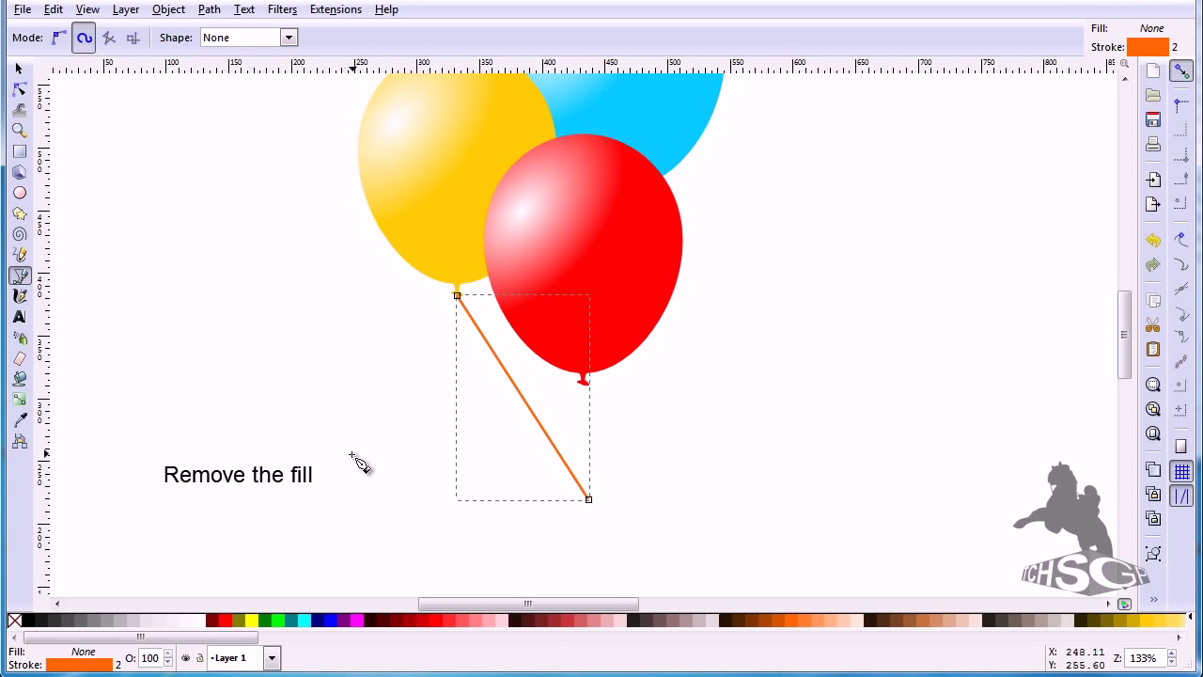
- Draw strings from the red balloon's knot and from behind the red balloon down to the shared end point
click(585, 384)
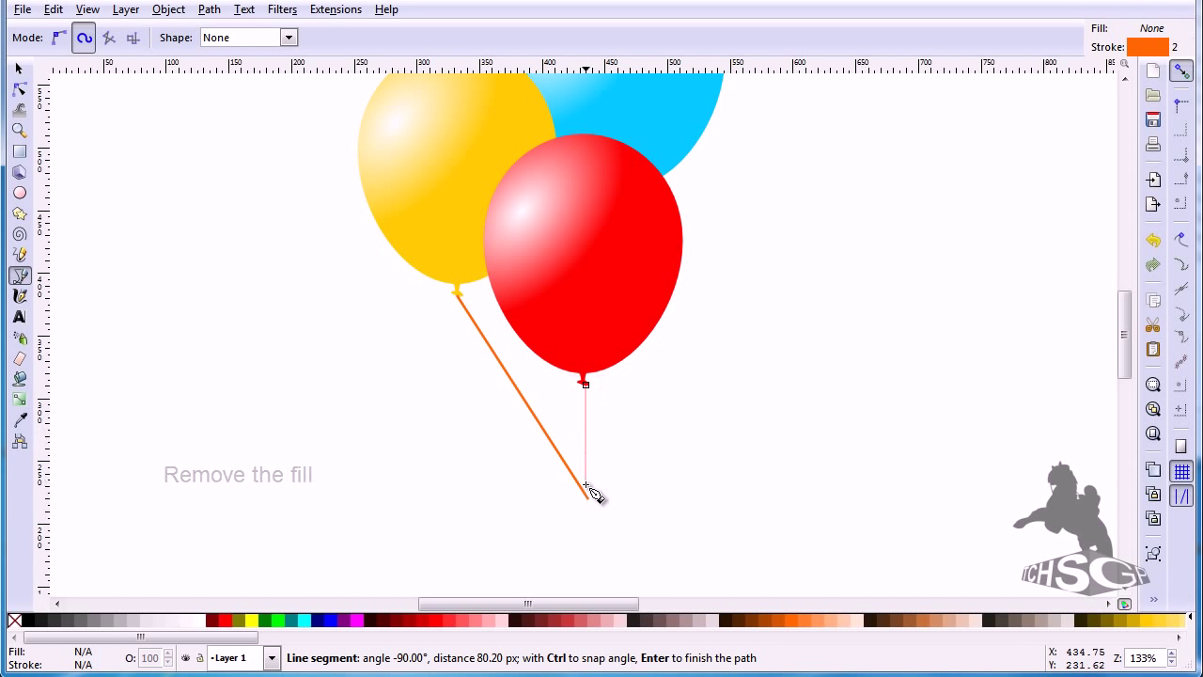
drag(588, 500, 593, 539)
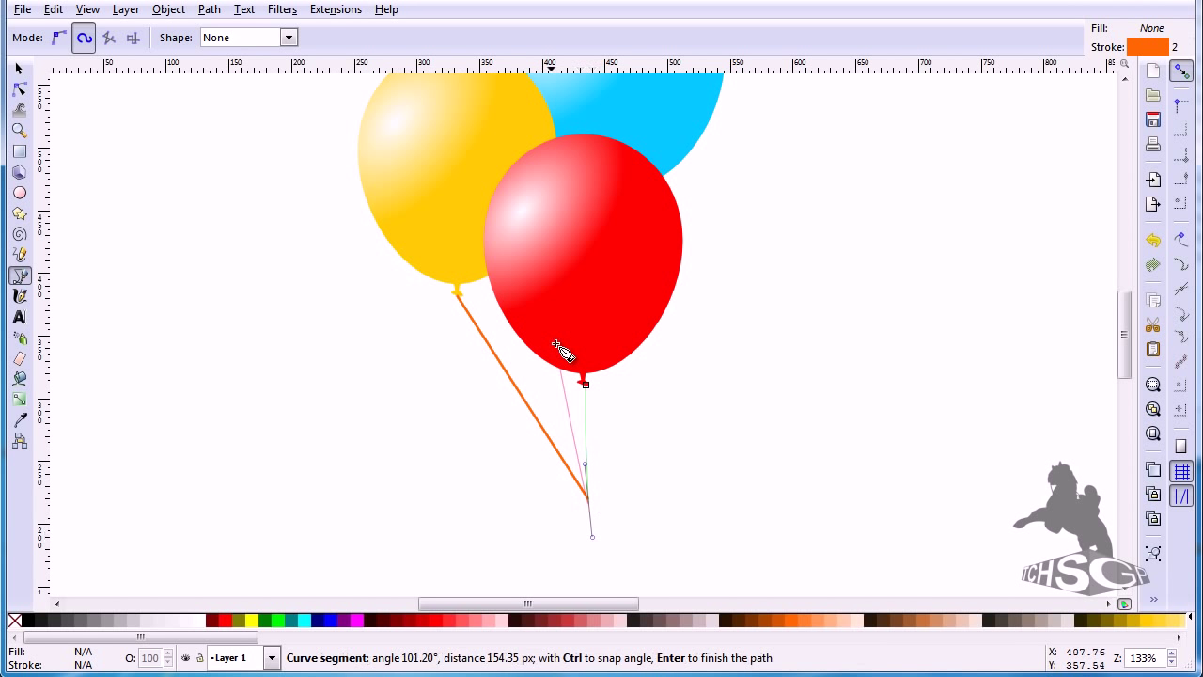
key(Return)
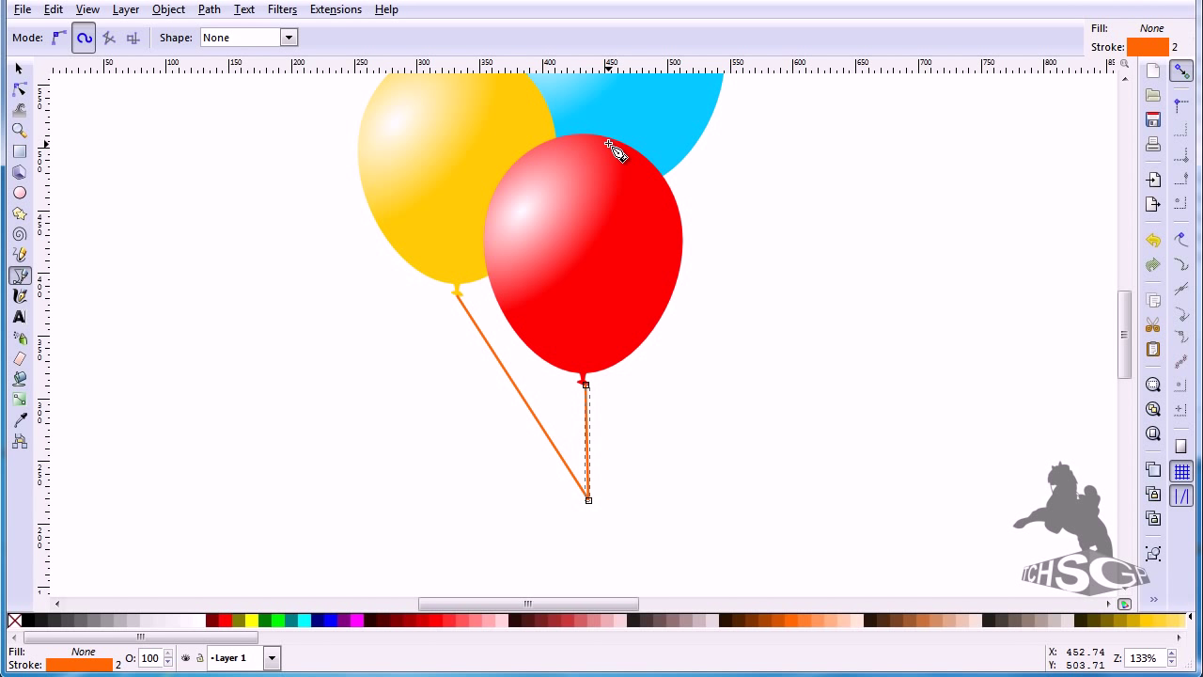
click(608, 144)
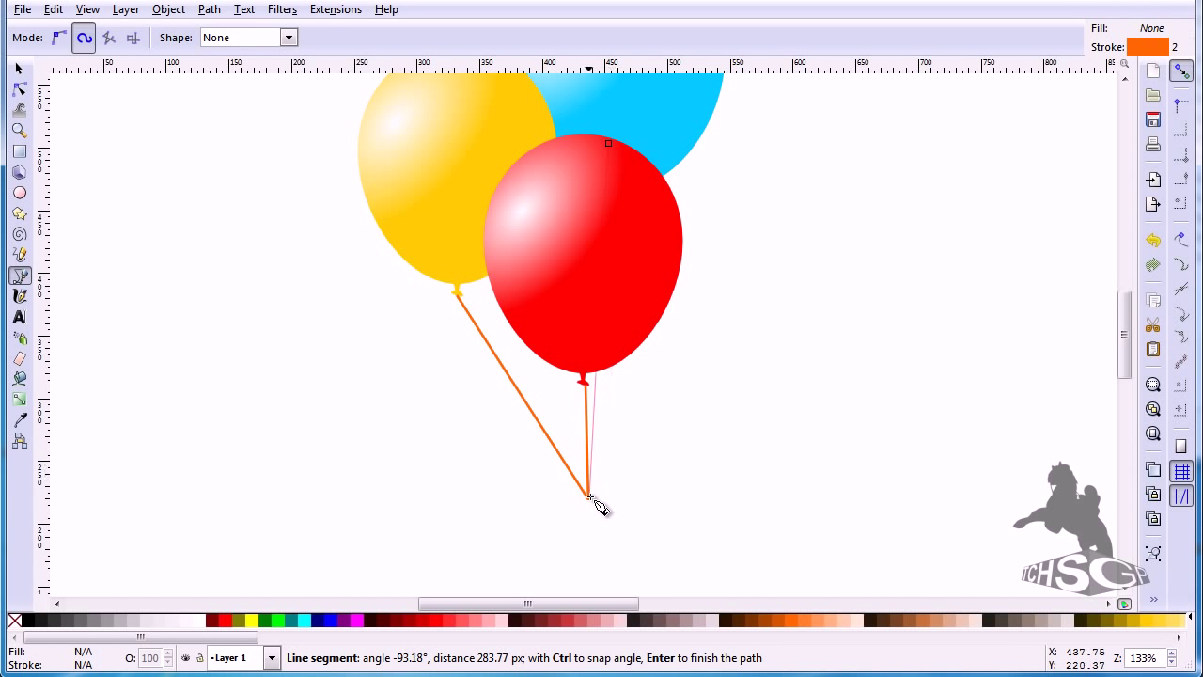
drag(588, 498, 566, 526)
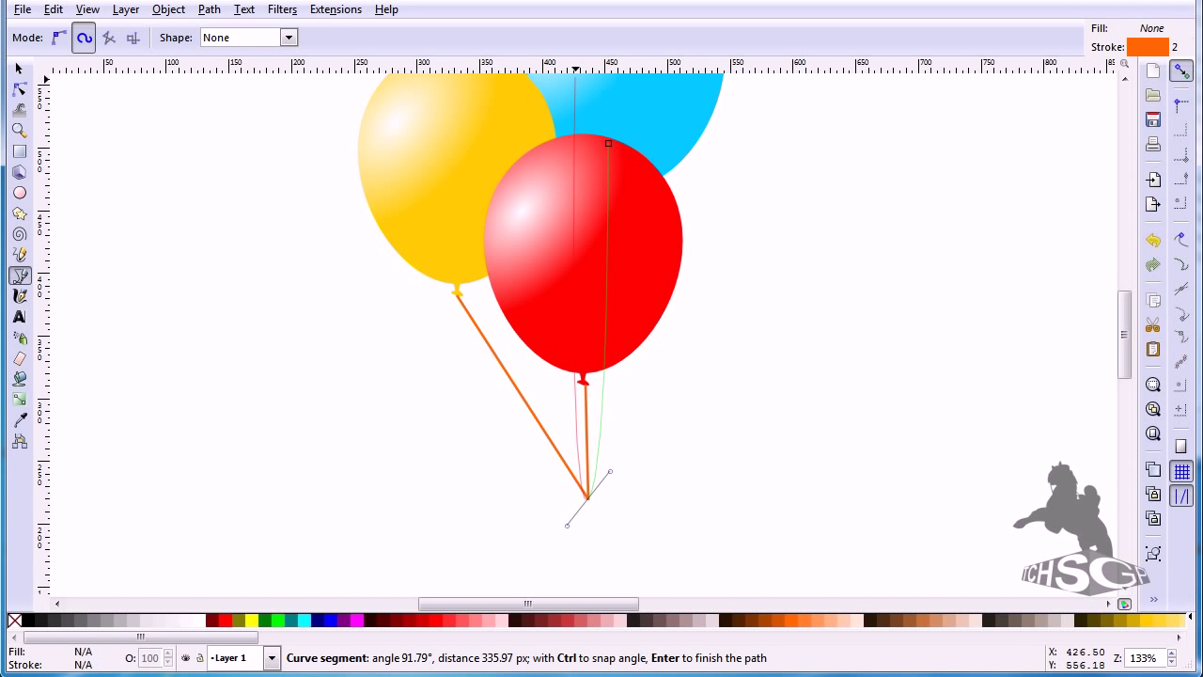
key(Return)
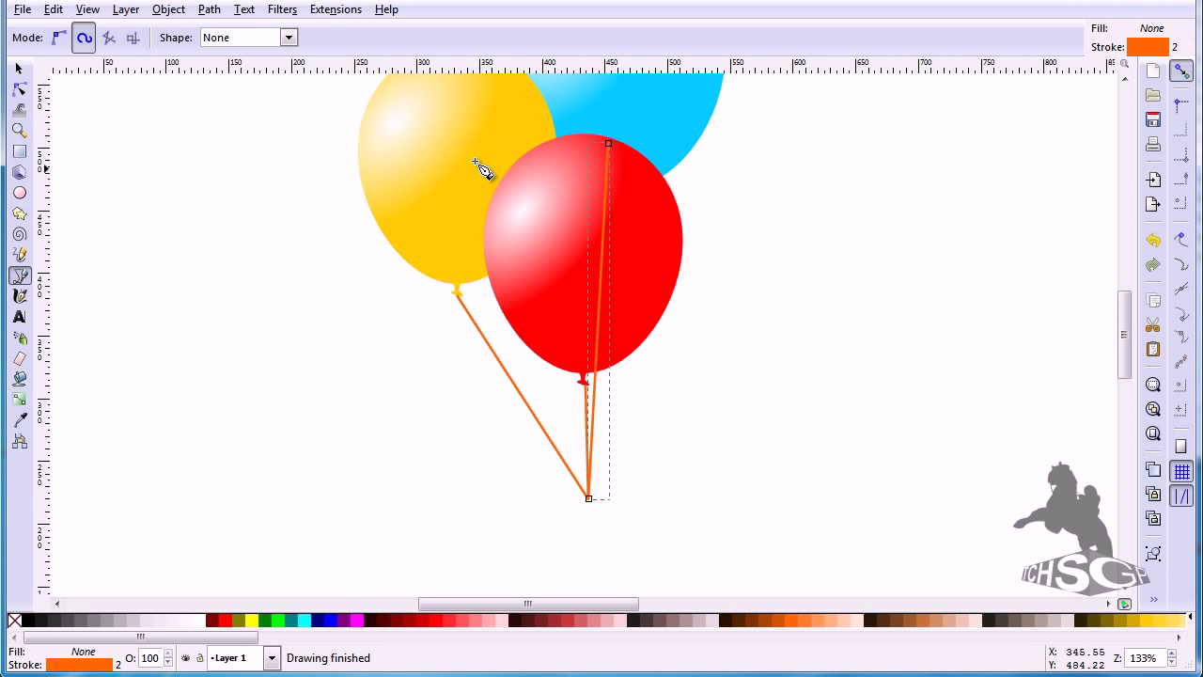
- Draw another string from inside the yellow balloon down to where the strings meet
scroll(453, 233, up, 4)
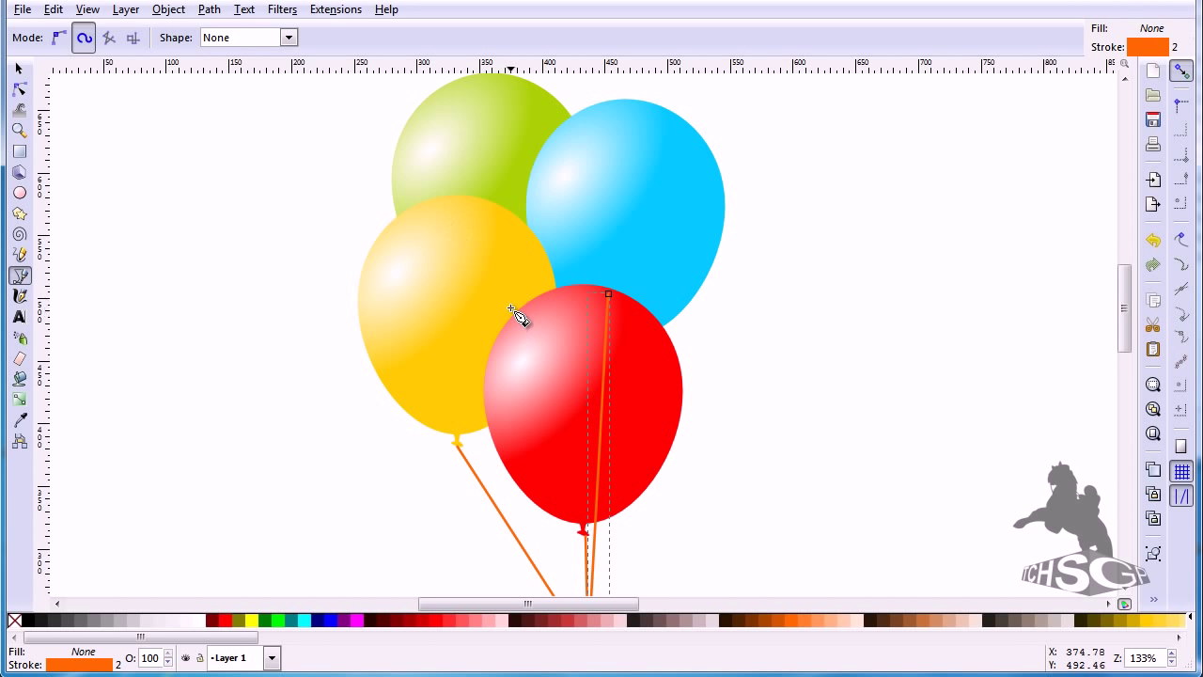
scroll(519, 285, down, 4)
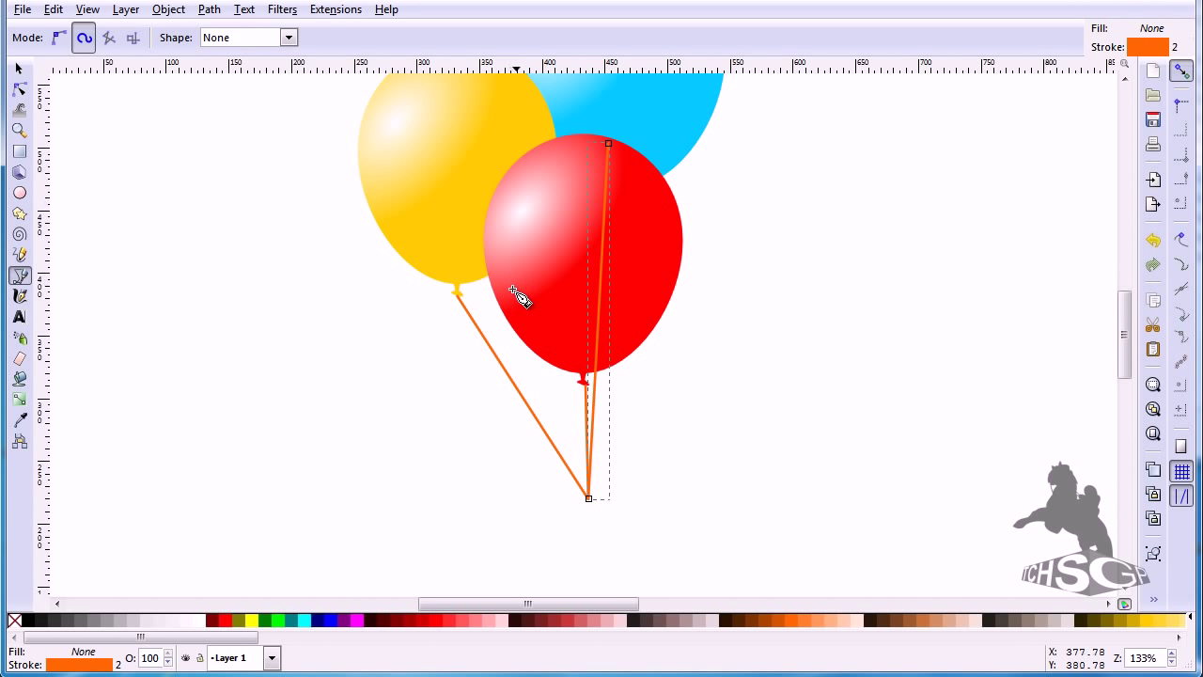
click(496, 143)
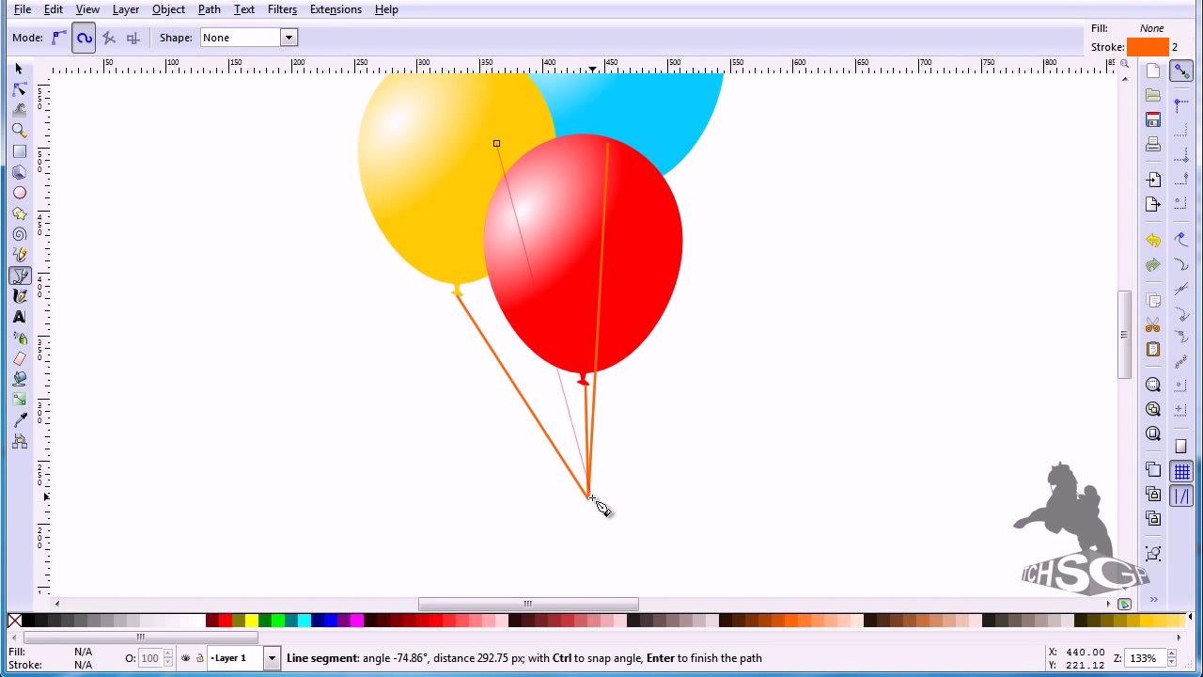
drag(585, 498, 601, 513)
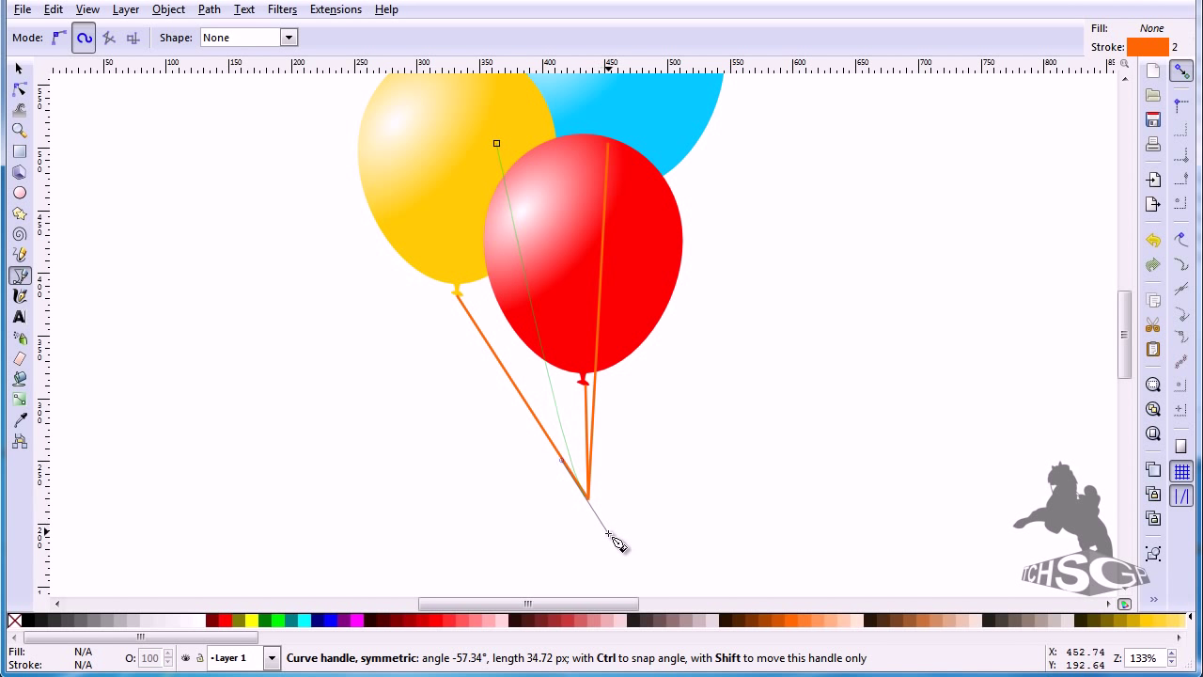
drag(600, 513, 608, 533)
key(Return)
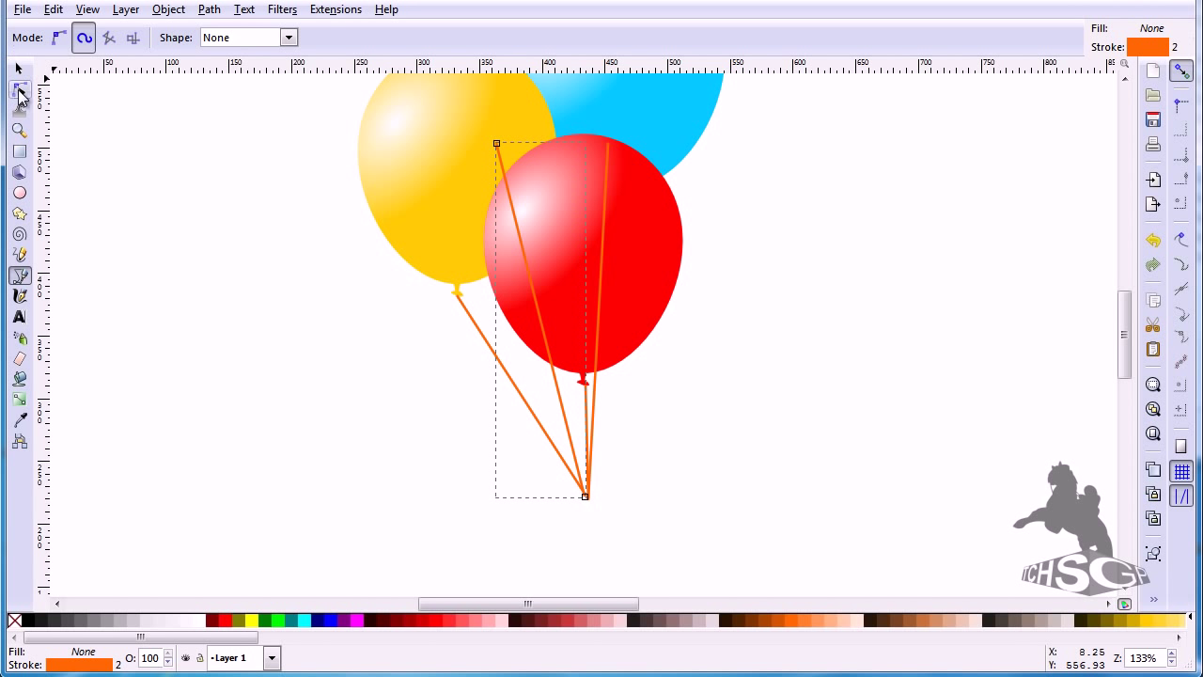
- Add bend nodes to the middle, right-hand and yellow balloon strings so they curve gently
click(19, 89)
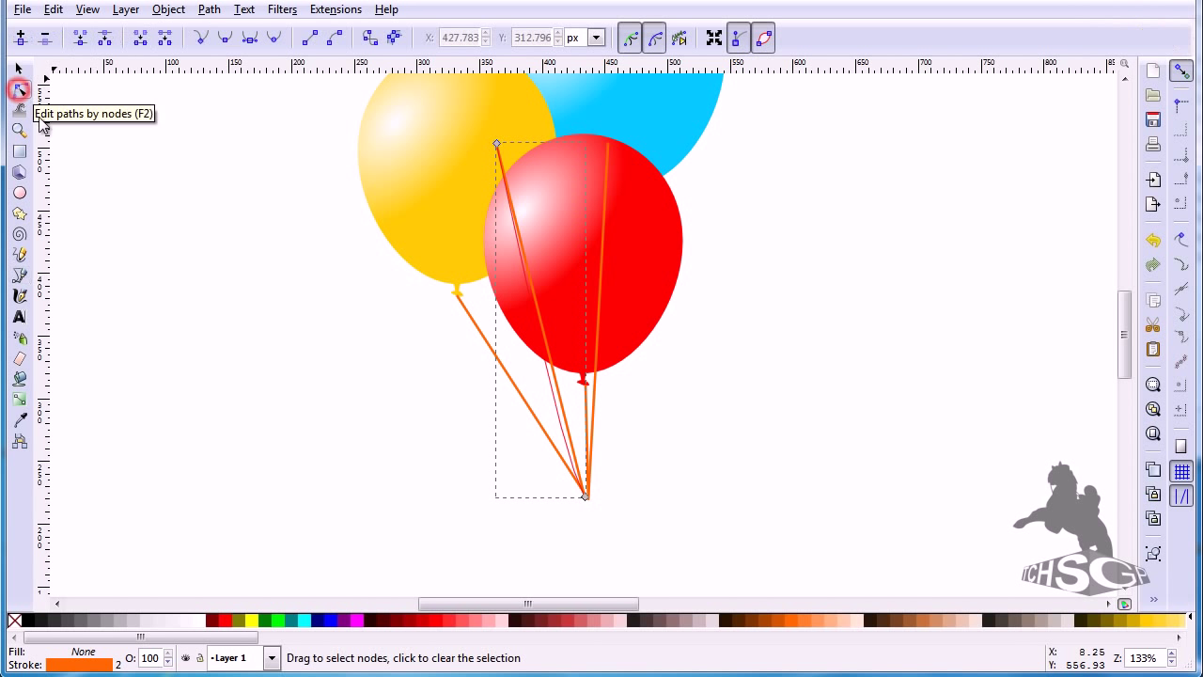
double_click(556, 402)
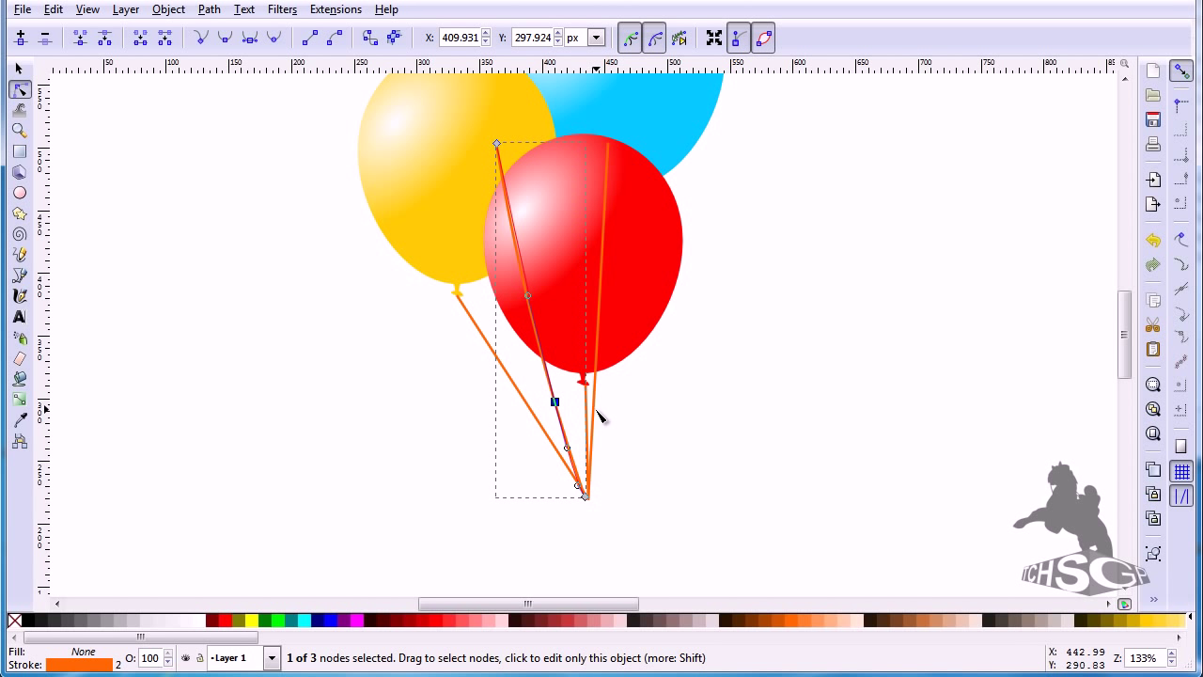
click(598, 414)
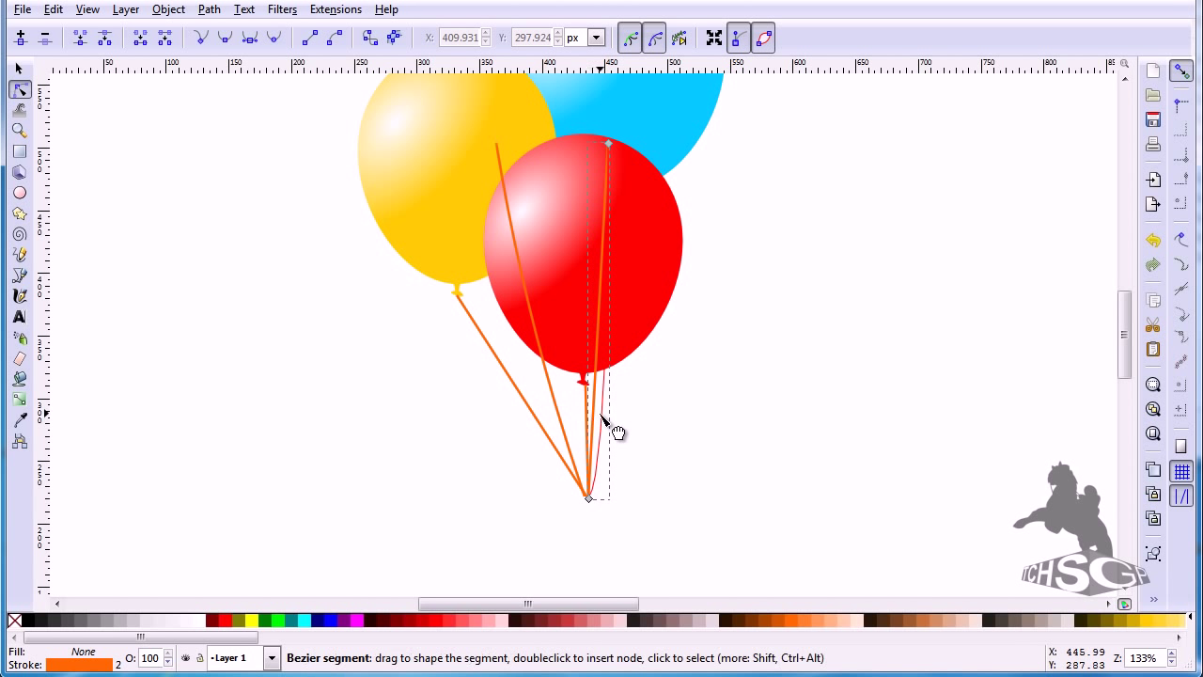
double_click(601, 413)
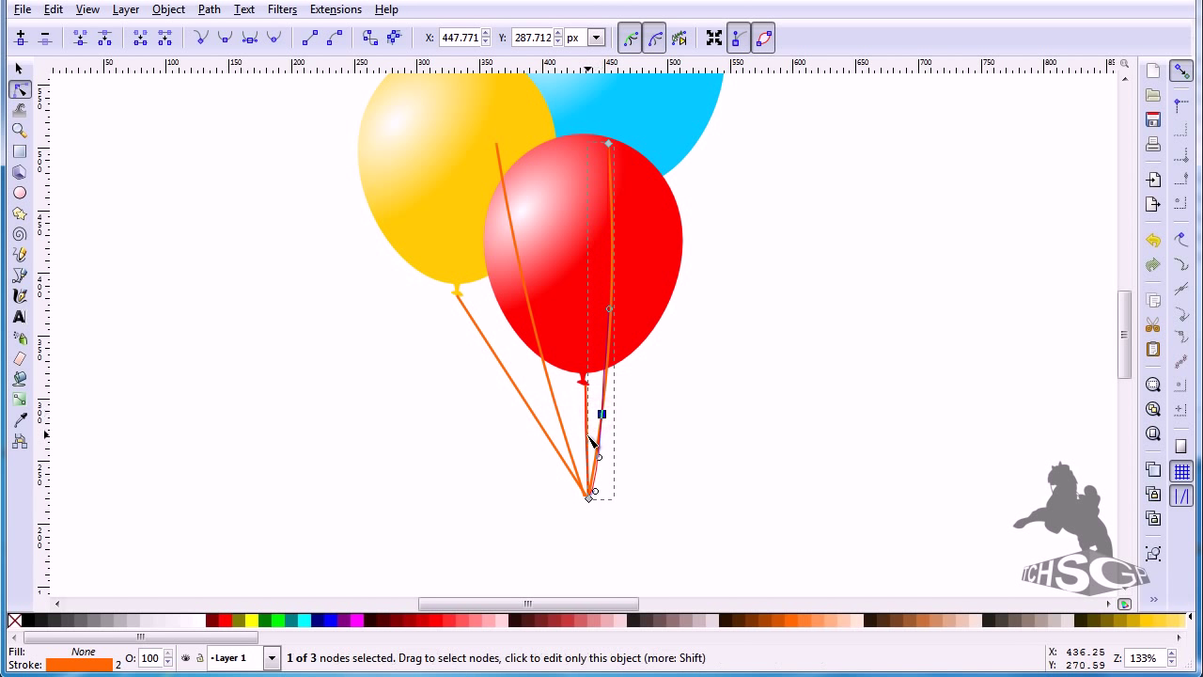
click(540, 423)
click(536, 440)
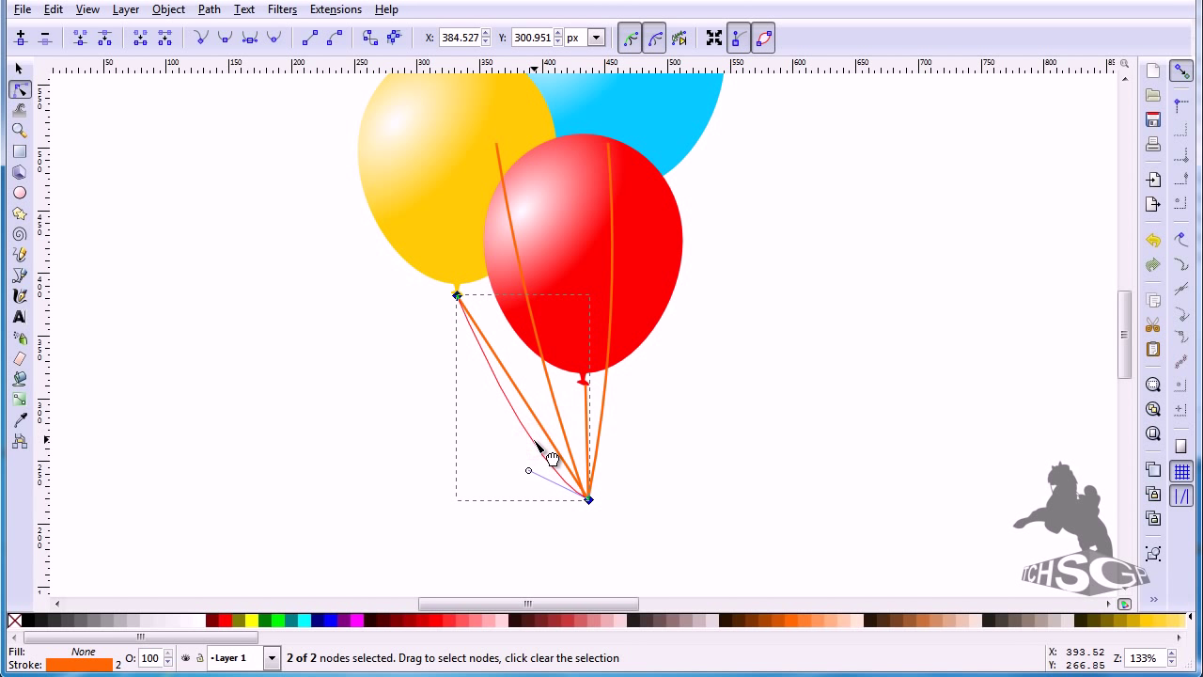
double_click(533, 441)
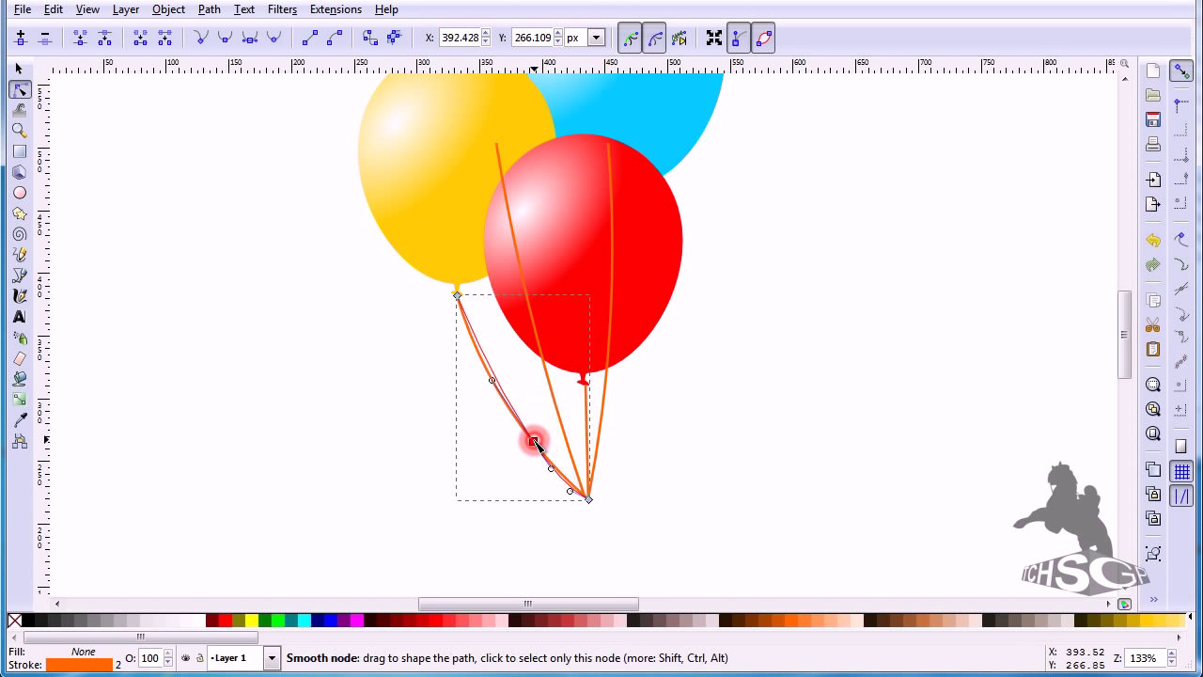
click(585, 423)
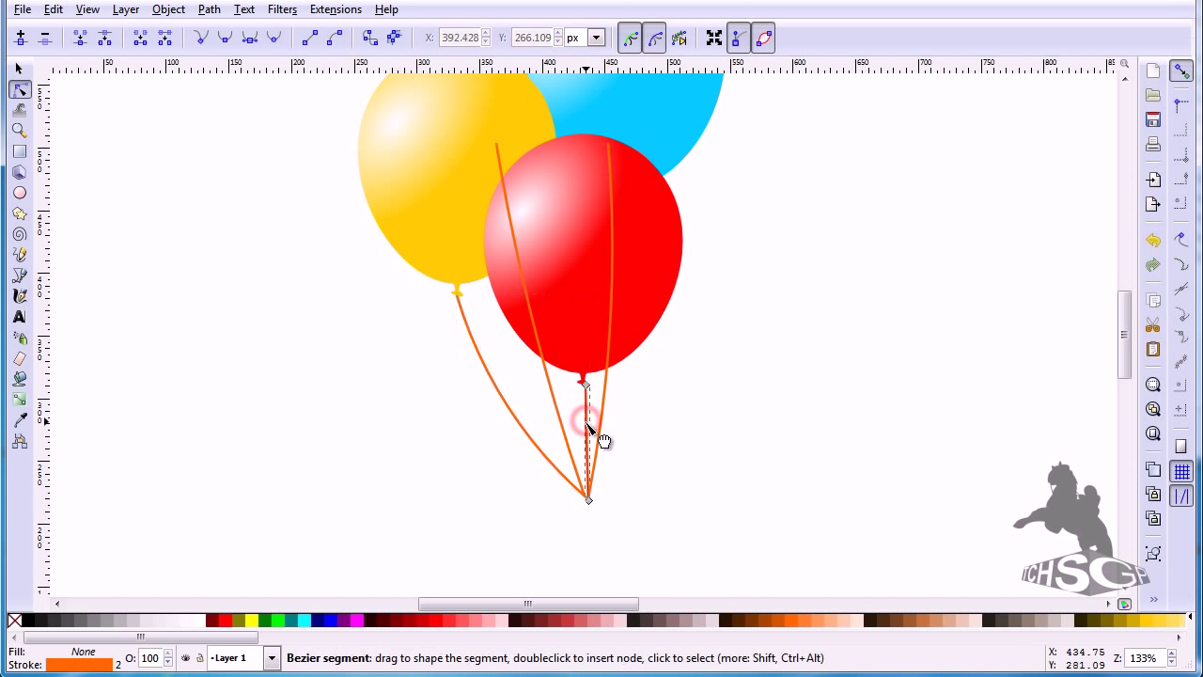
click(673, 541)
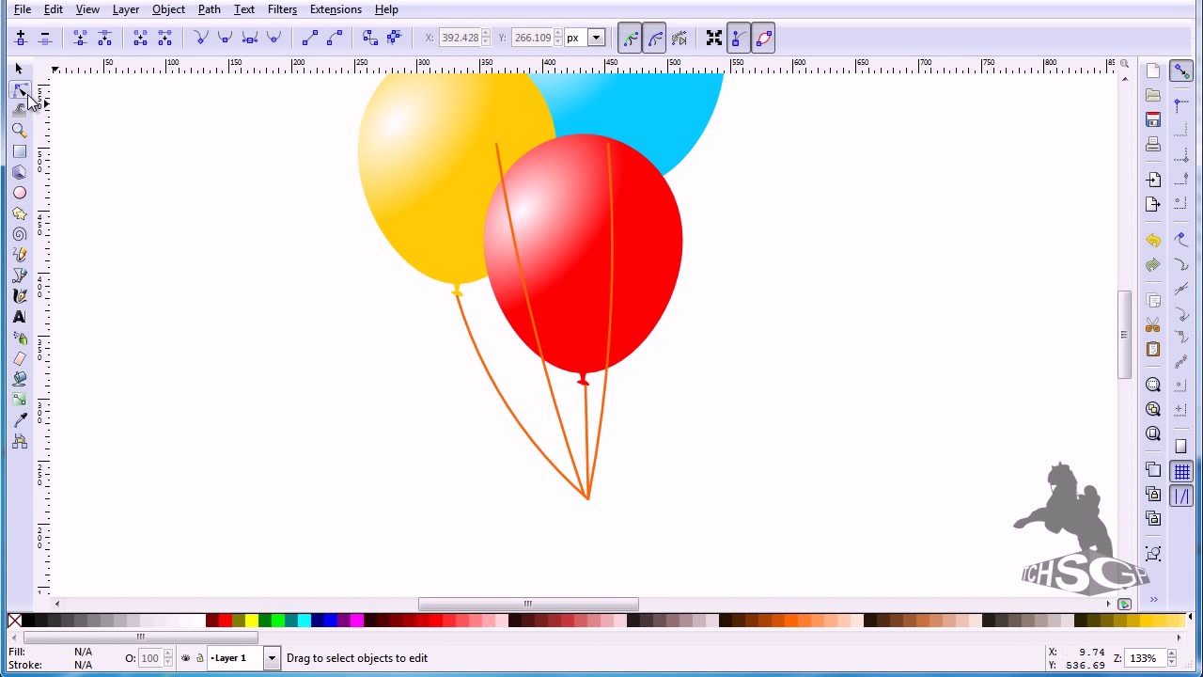
- Select the four orange strings, group them, and lower the group behind the red balloon
click(17, 70)
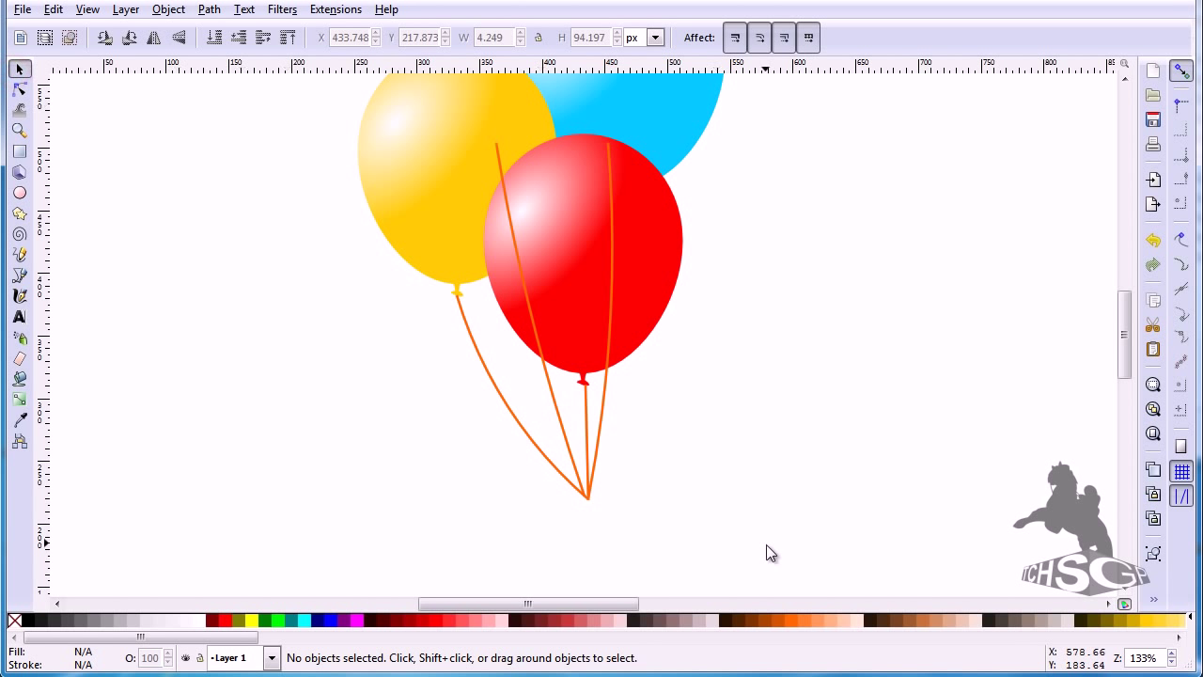
click(606, 409)
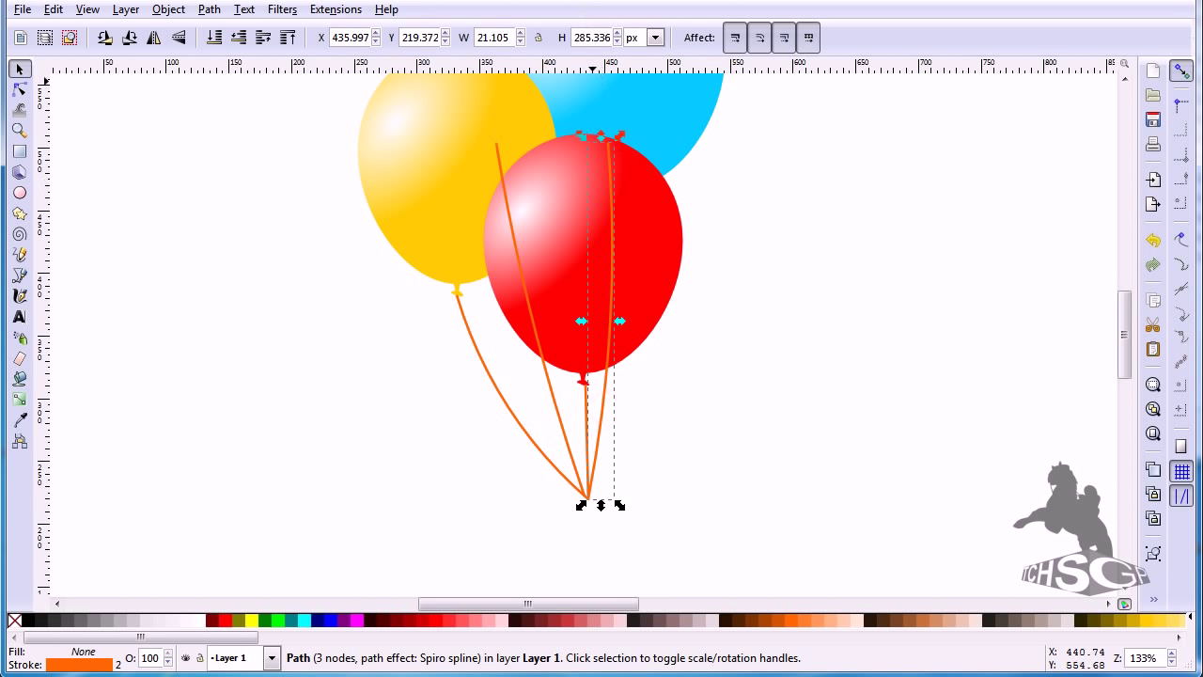
key(shift)
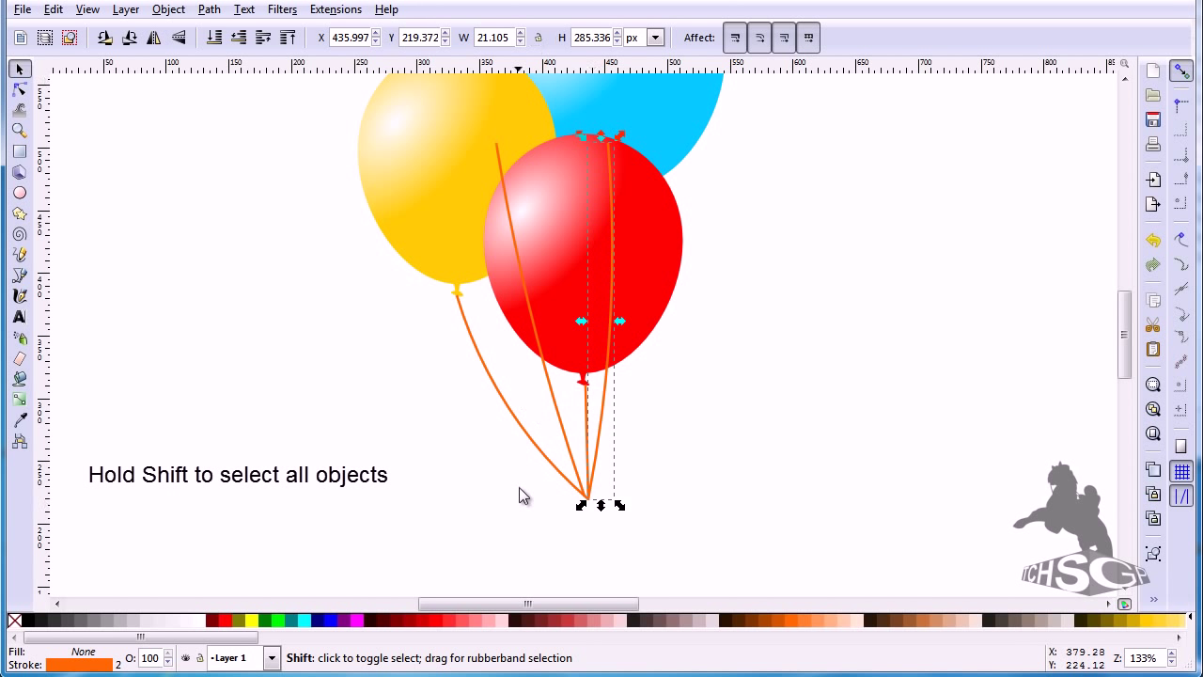
shift+click(588, 453)
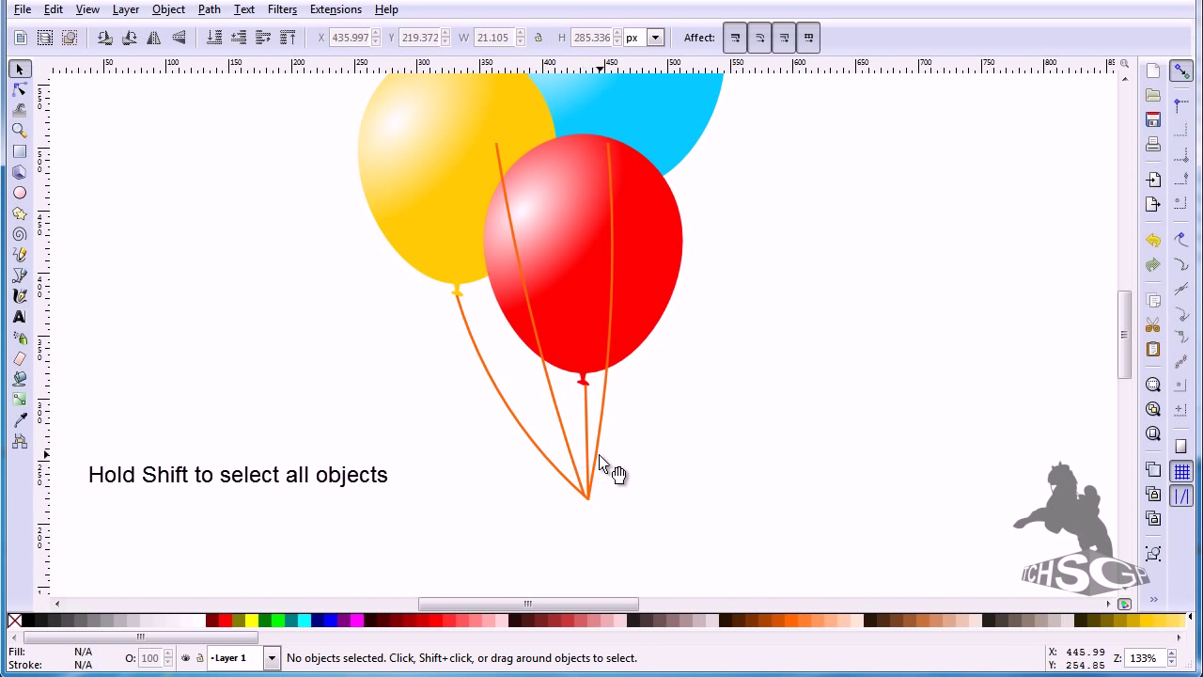
click(587, 455)
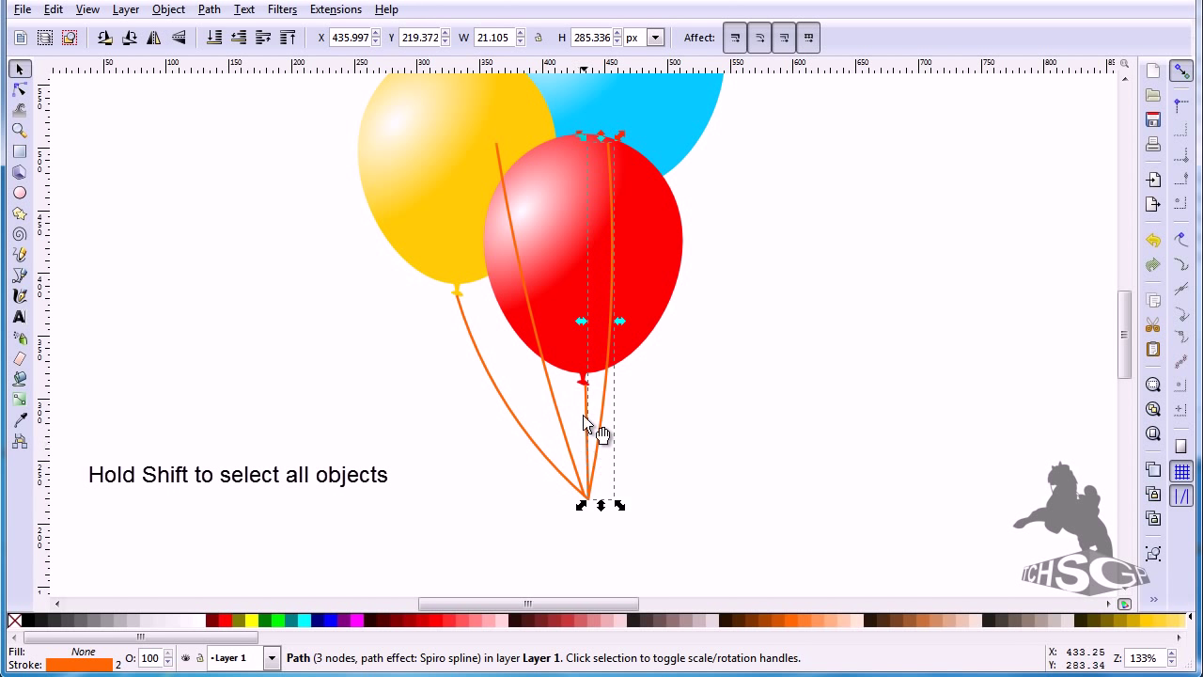
shift+click(585, 412)
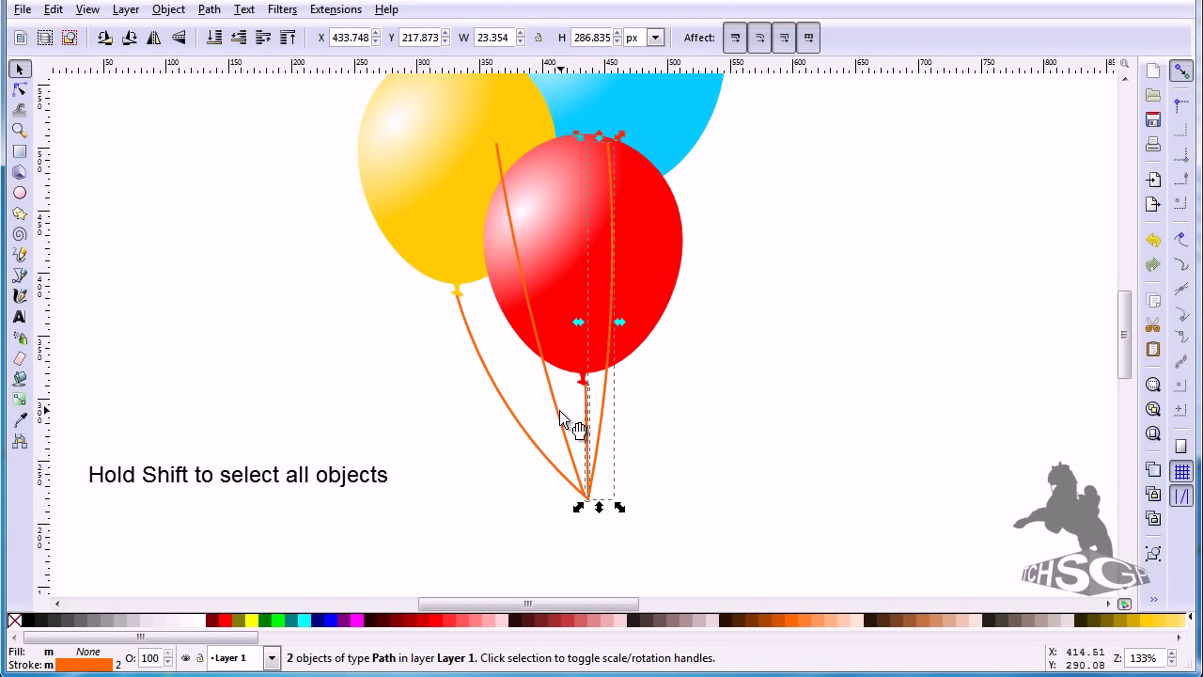
shift+click(558, 413)
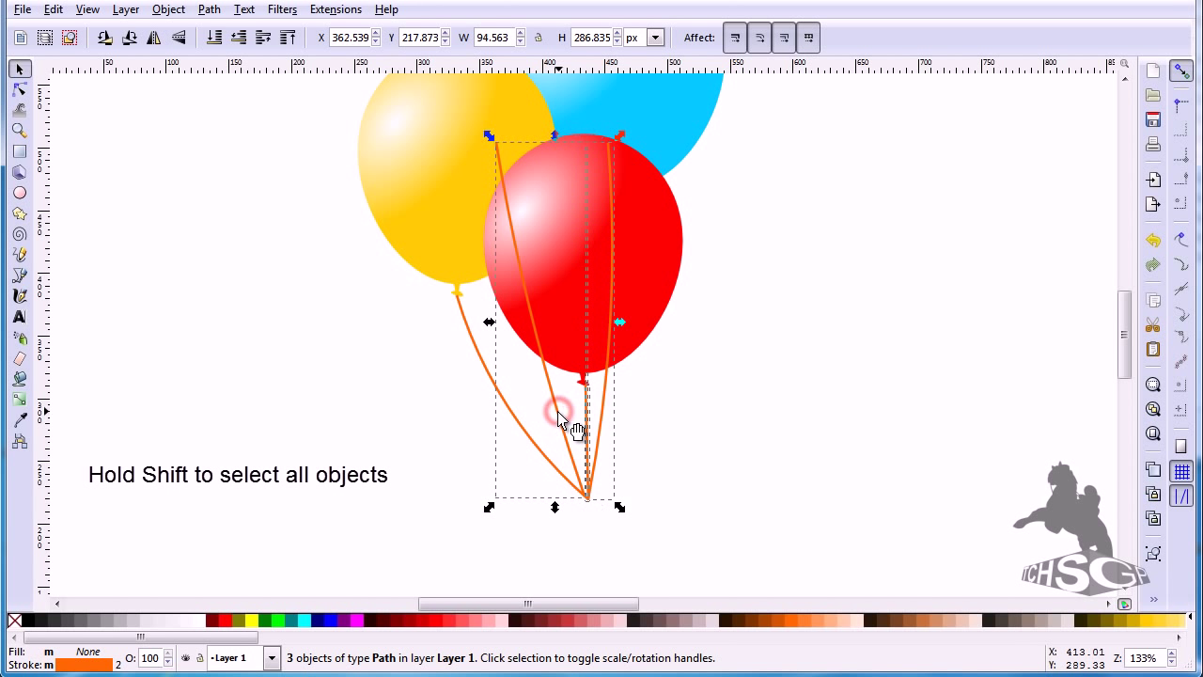
shift+click(480, 356)
key(ctrl+g)
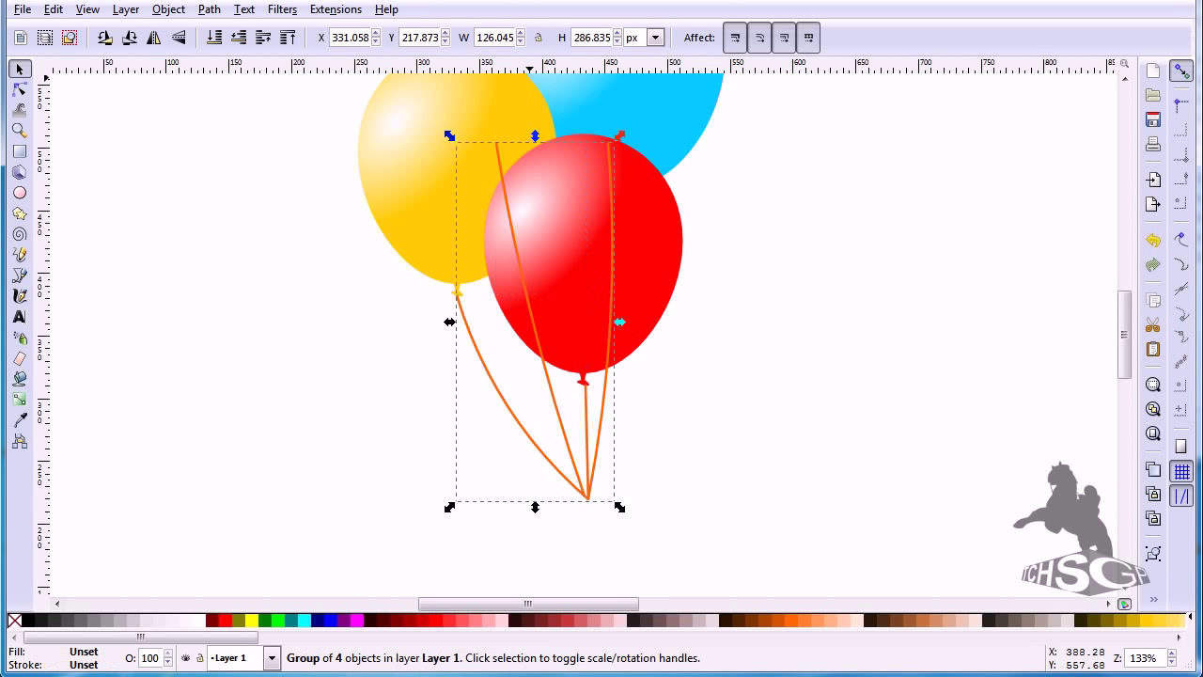
click(216, 38)
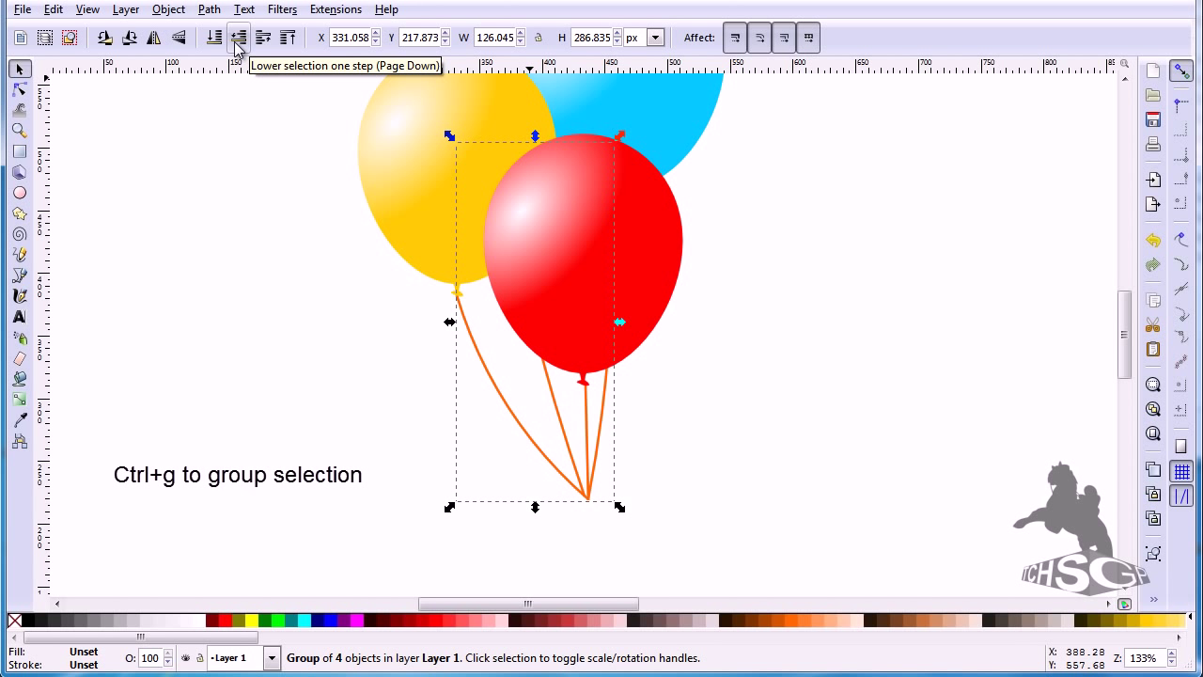
click(650, 390)
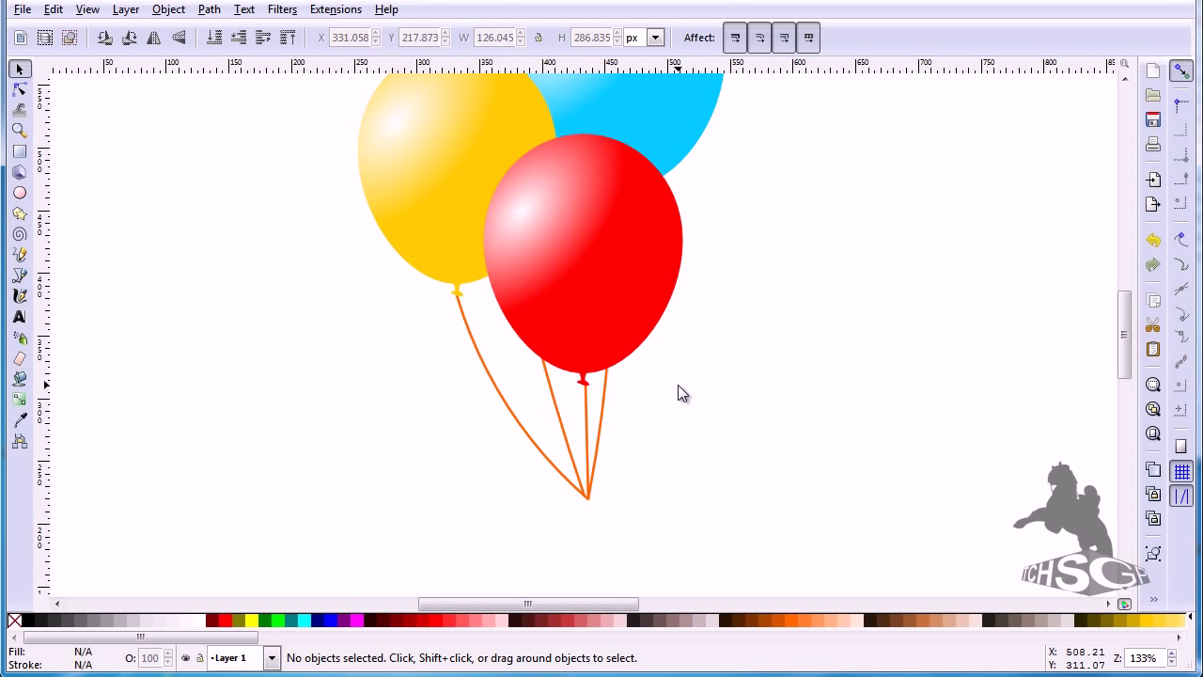
- Draw a long wavy string from the strings' meeting point, swinging right then curling back lower left
scroll(678, 385, down, 3)
scroll(677, 384, down, 2)
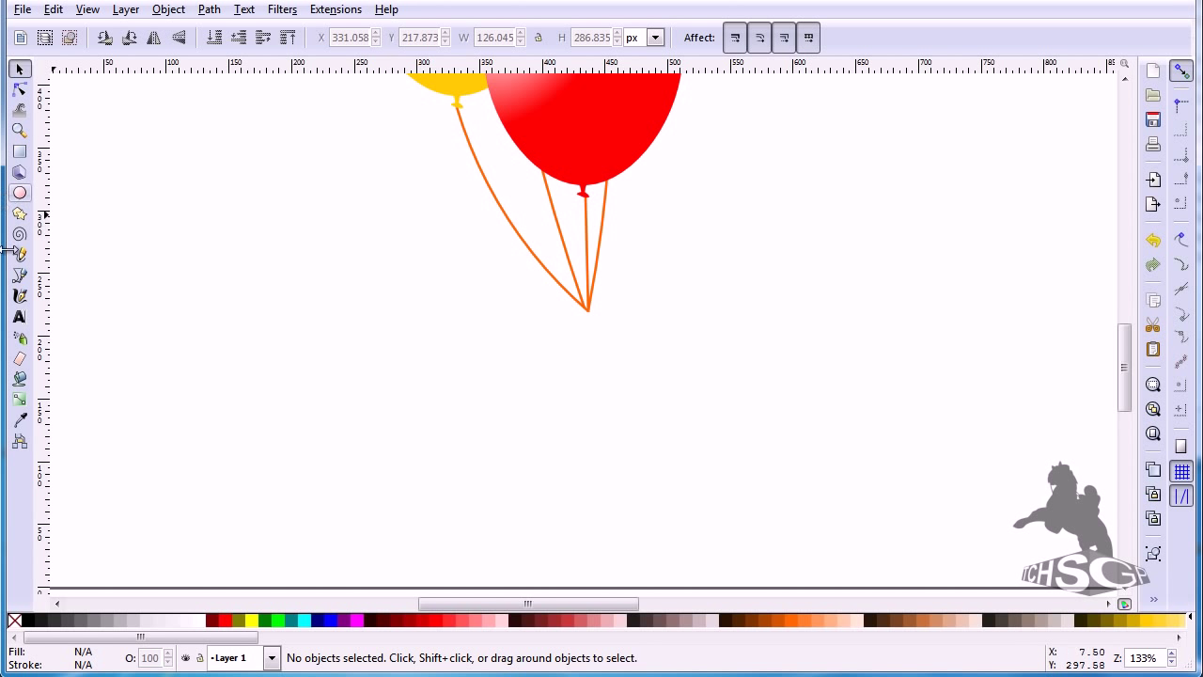
click(19, 277)
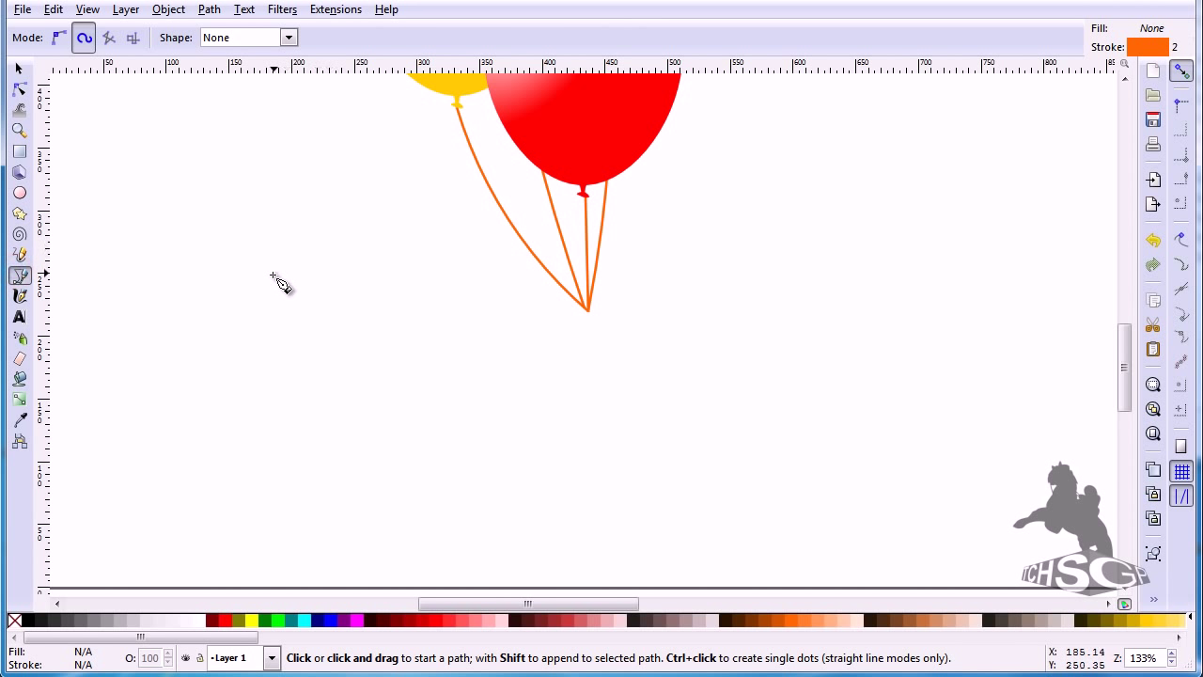
scroll(362, 318, down, 1)
scroll(364, 319, down, 1)
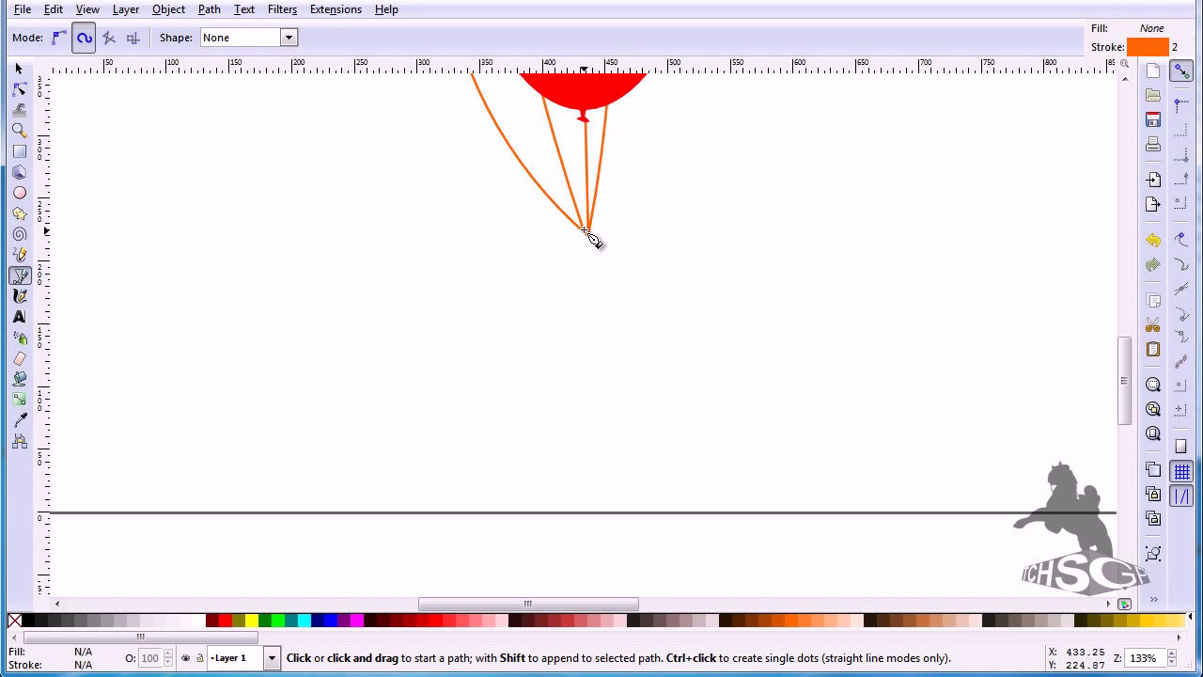
click(586, 230)
click(613, 308)
drag(612, 308, 588, 339)
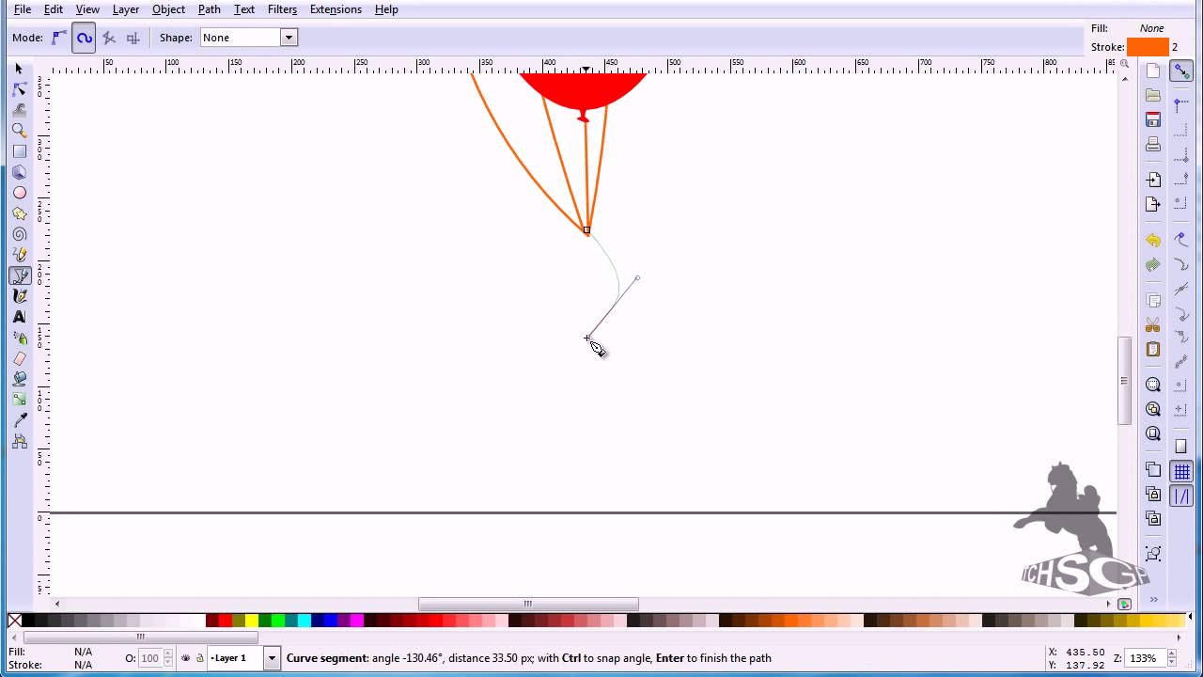
drag(530, 413, 550, 534)
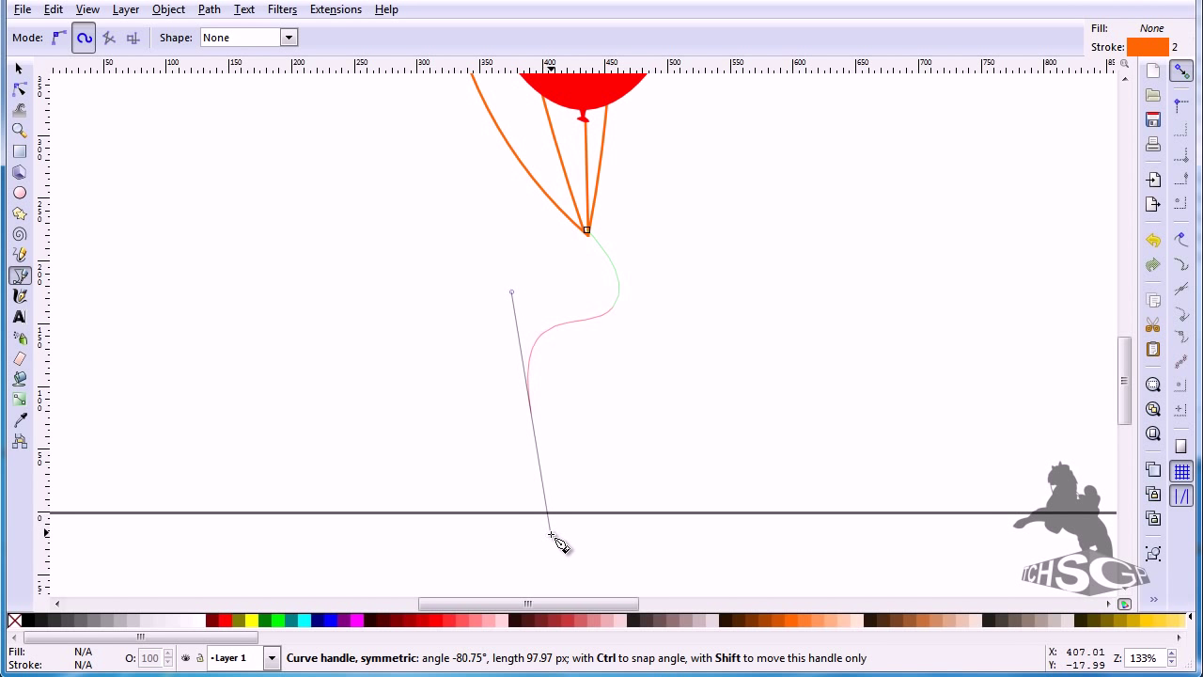
drag(743, 484, 787, 545)
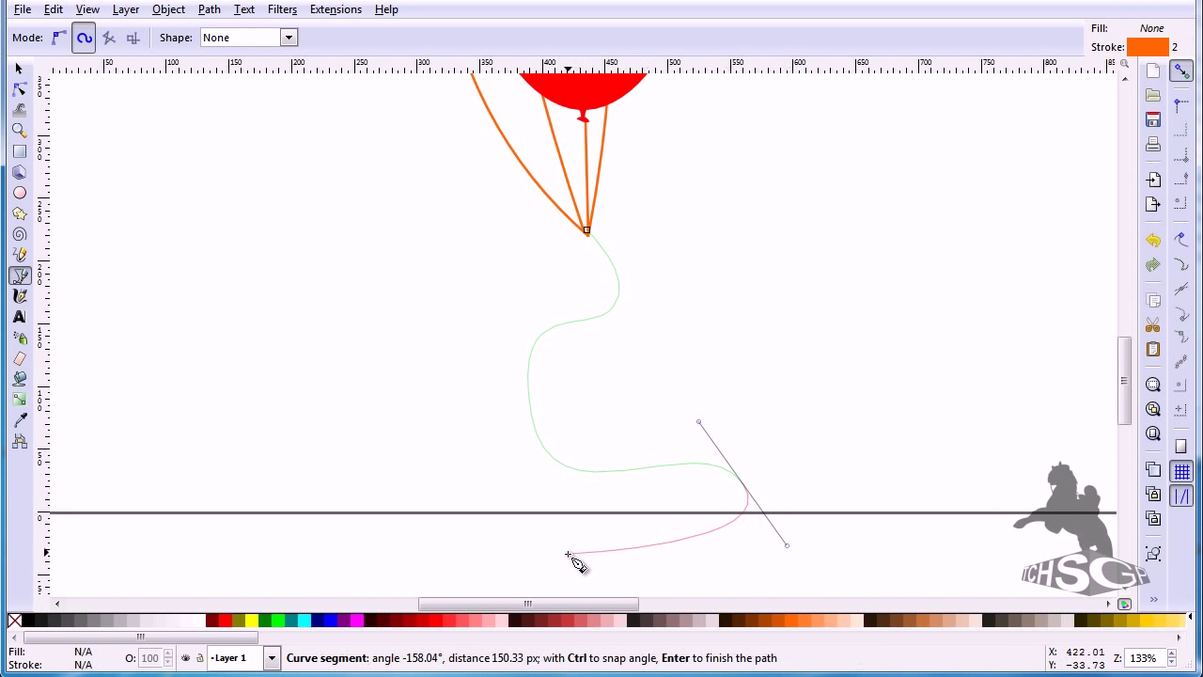
scroll(525, 432, down, 3)
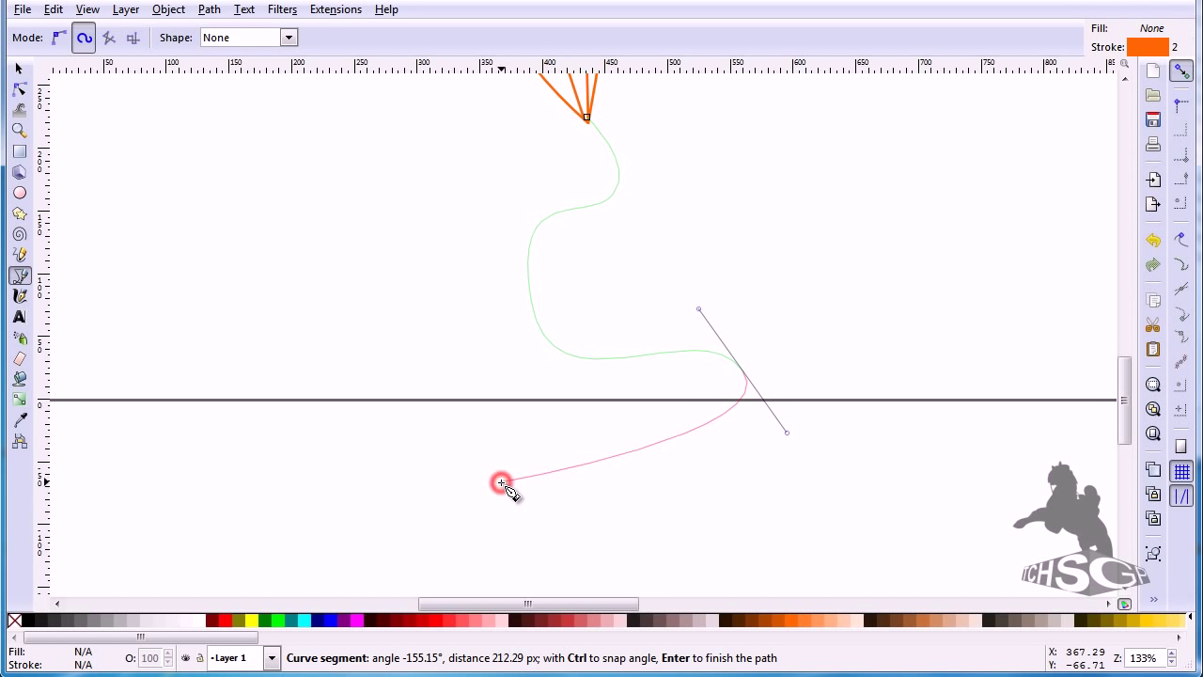
drag(501, 482, 473, 545)
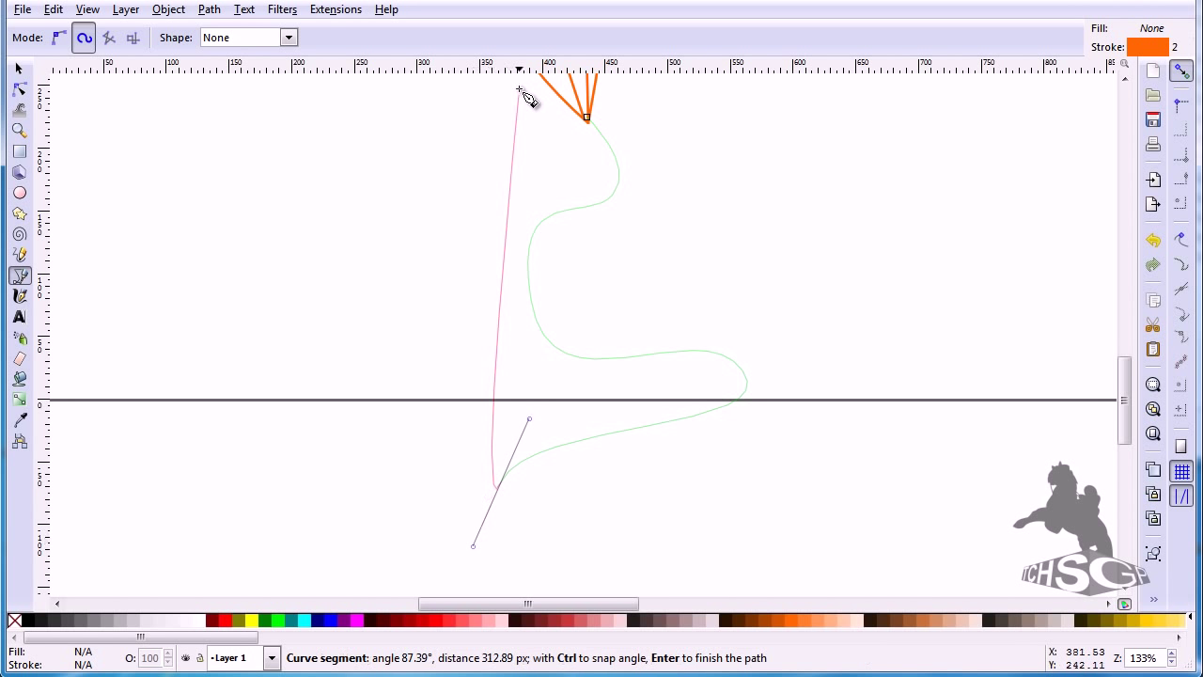
key(Return)
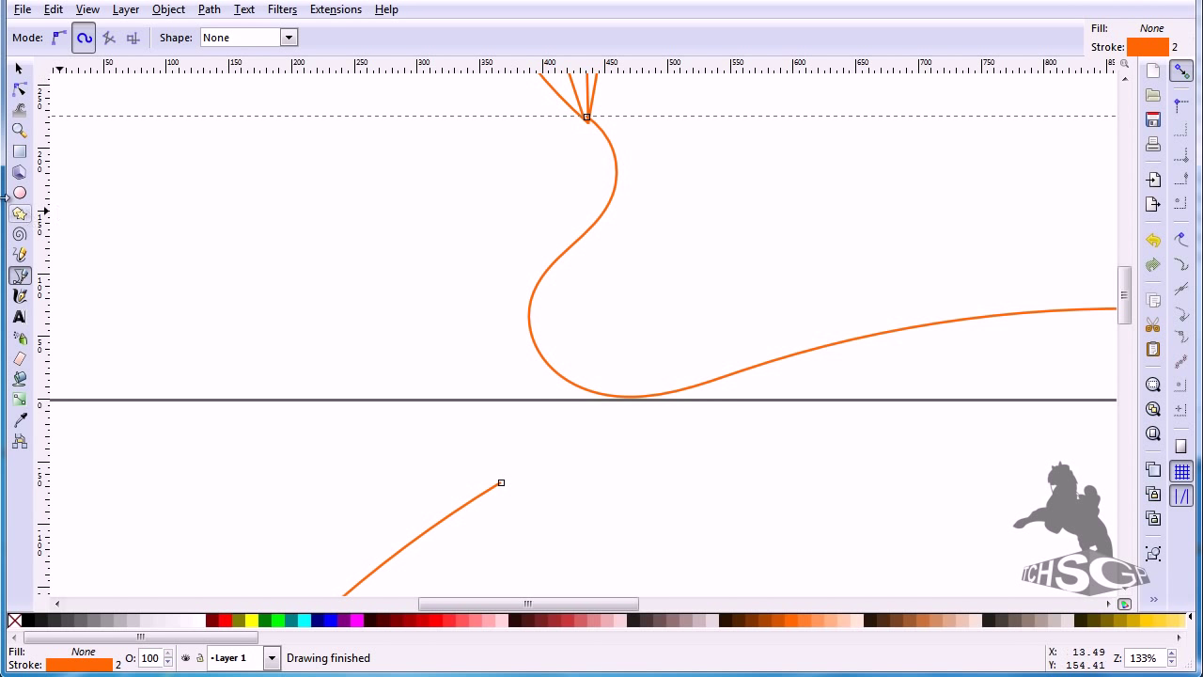
- Add a node to the long tail string to reshape it into a compact S-shaped wave
click(19, 89)
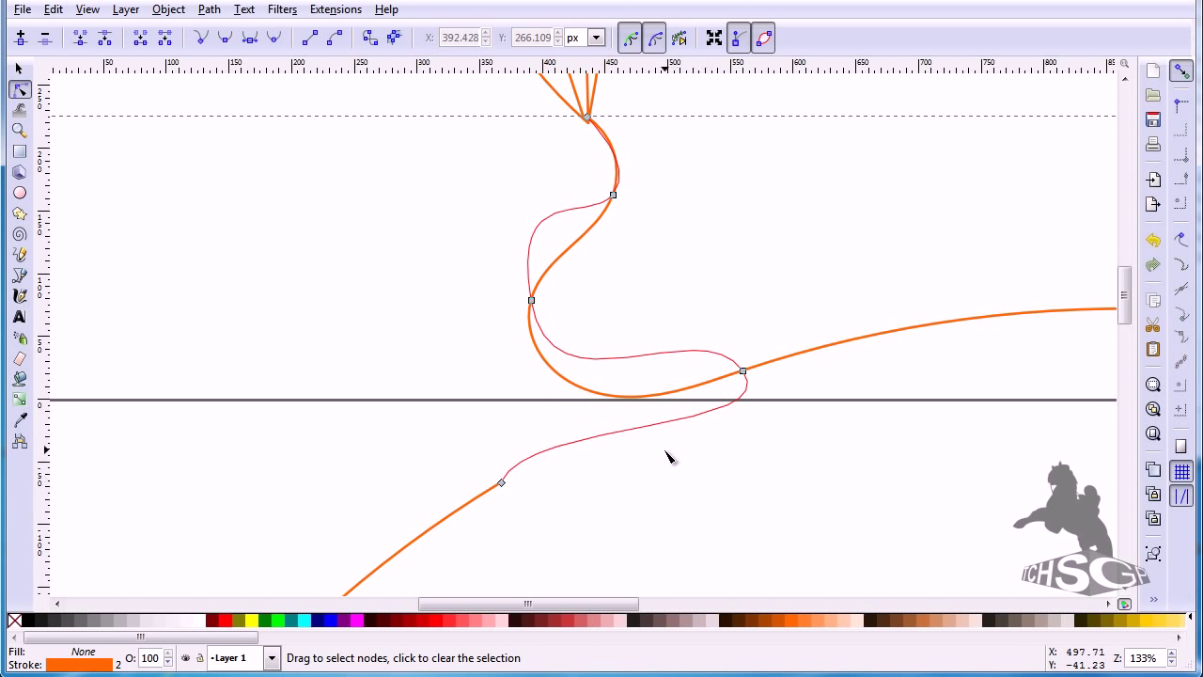
double_click(648, 427)
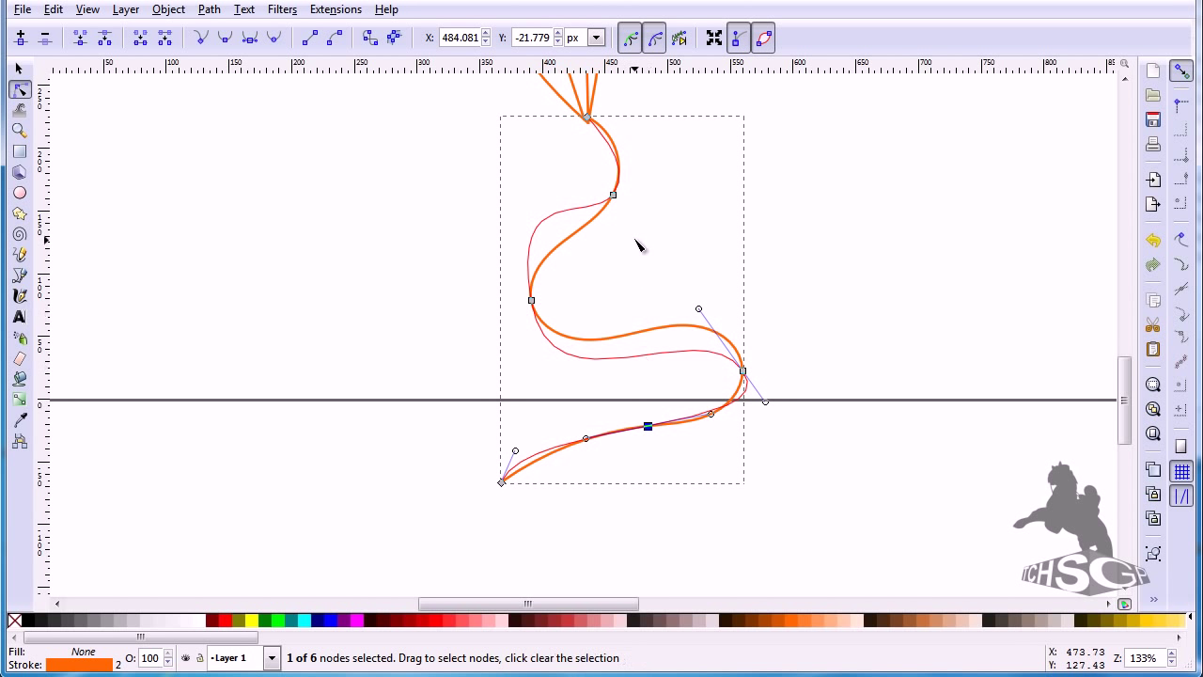
scroll(617, 310, up, 2)
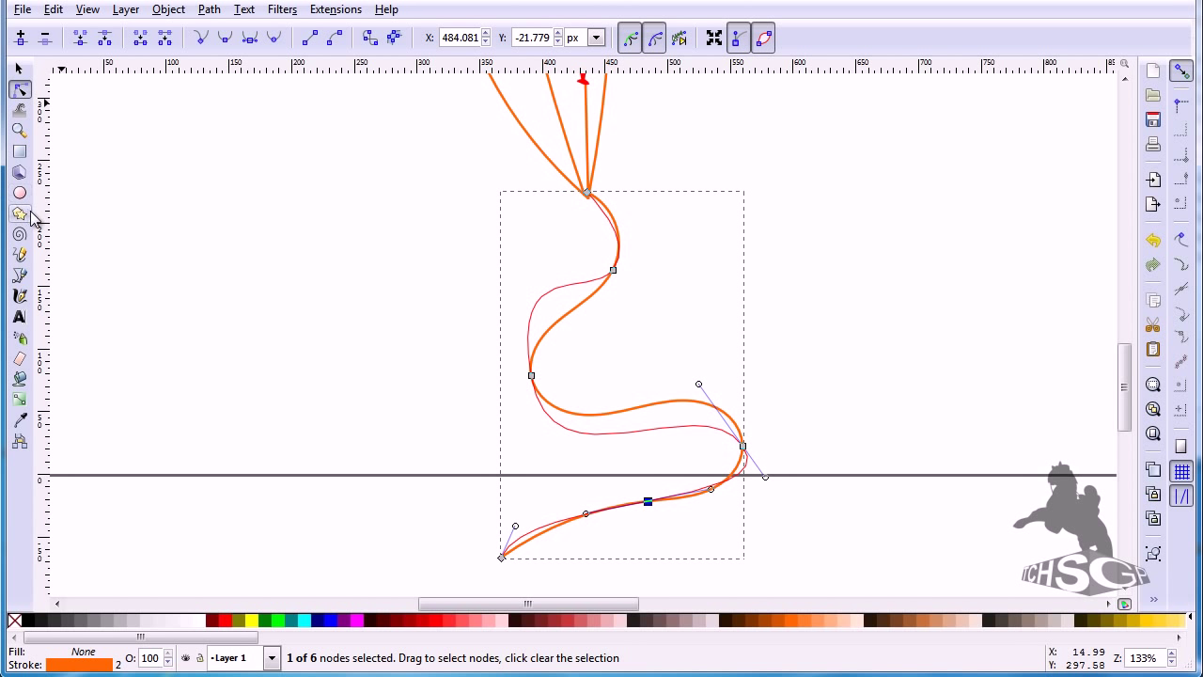
click(21, 273)
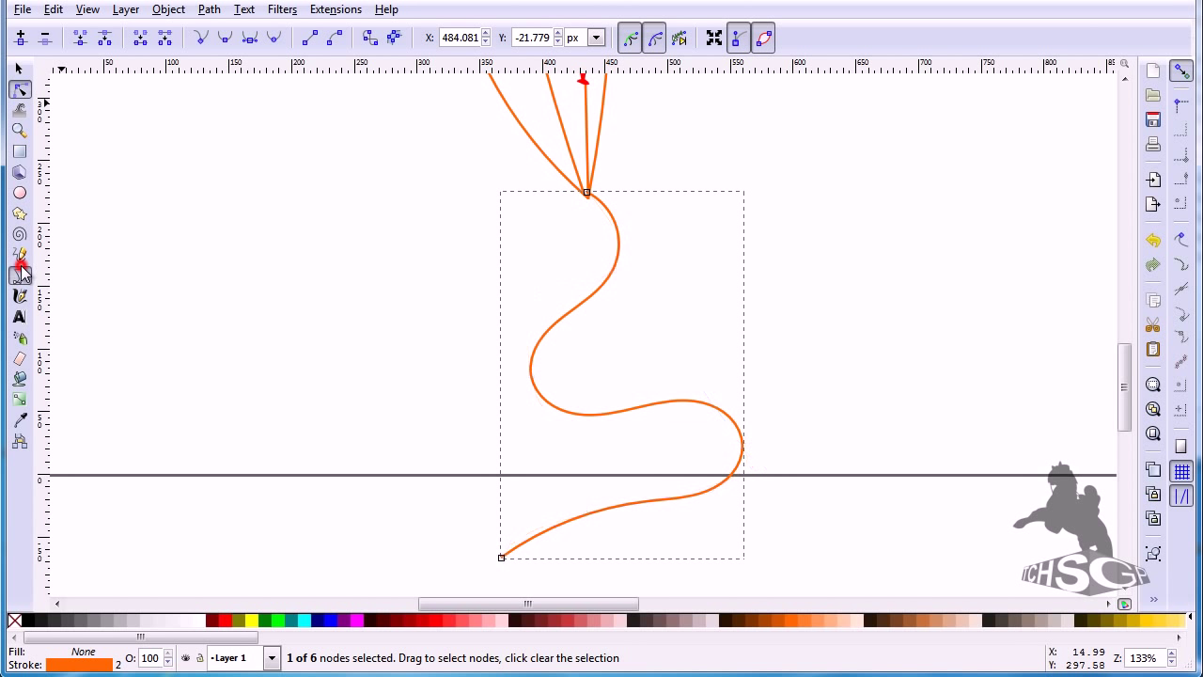
- Draw a second wavy string from the balloon knot down past the other strings
click(587, 196)
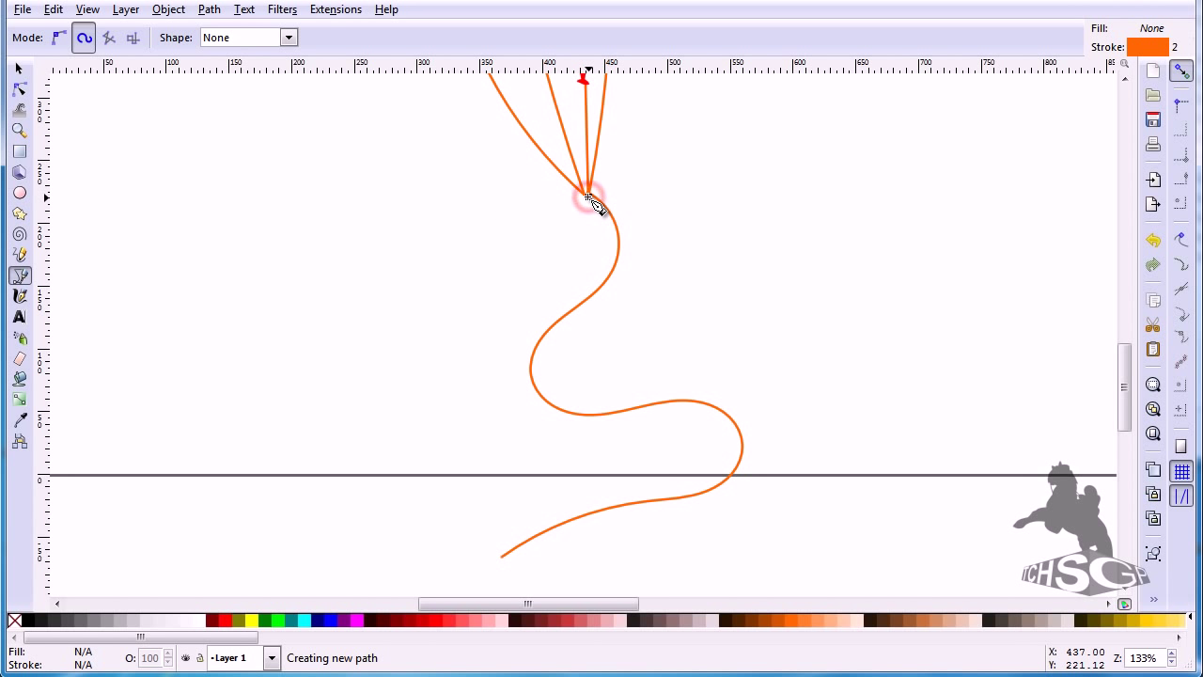
drag(626, 329, 715, 327)
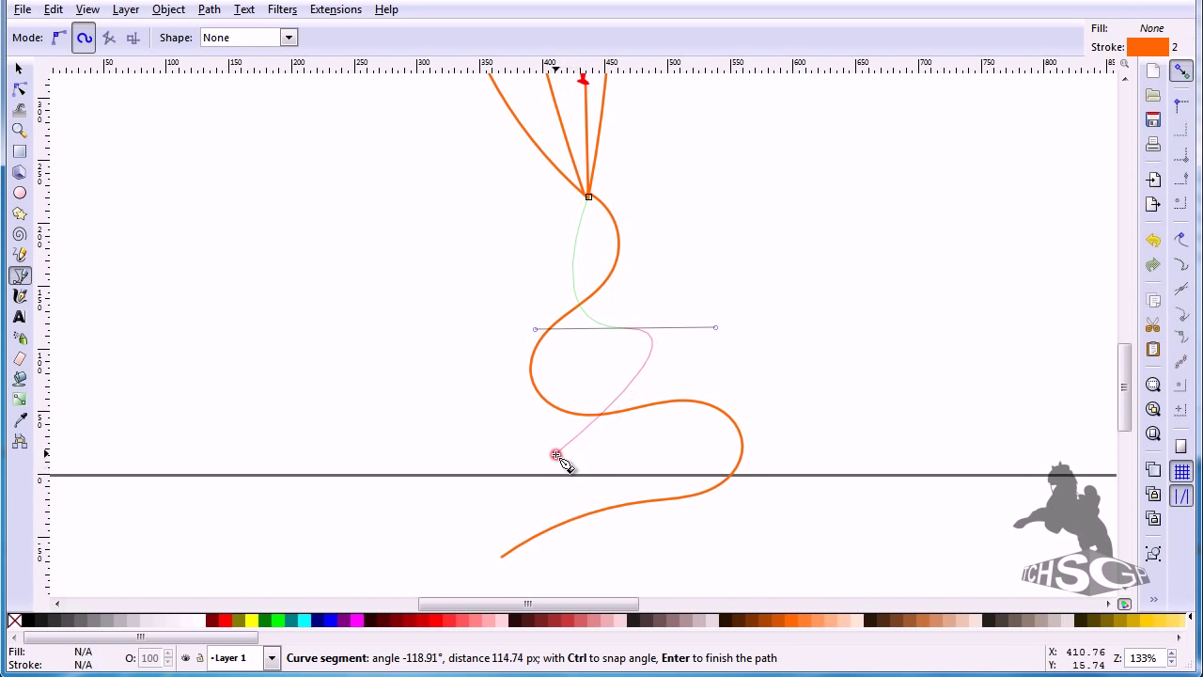
drag(555, 455, 495, 461)
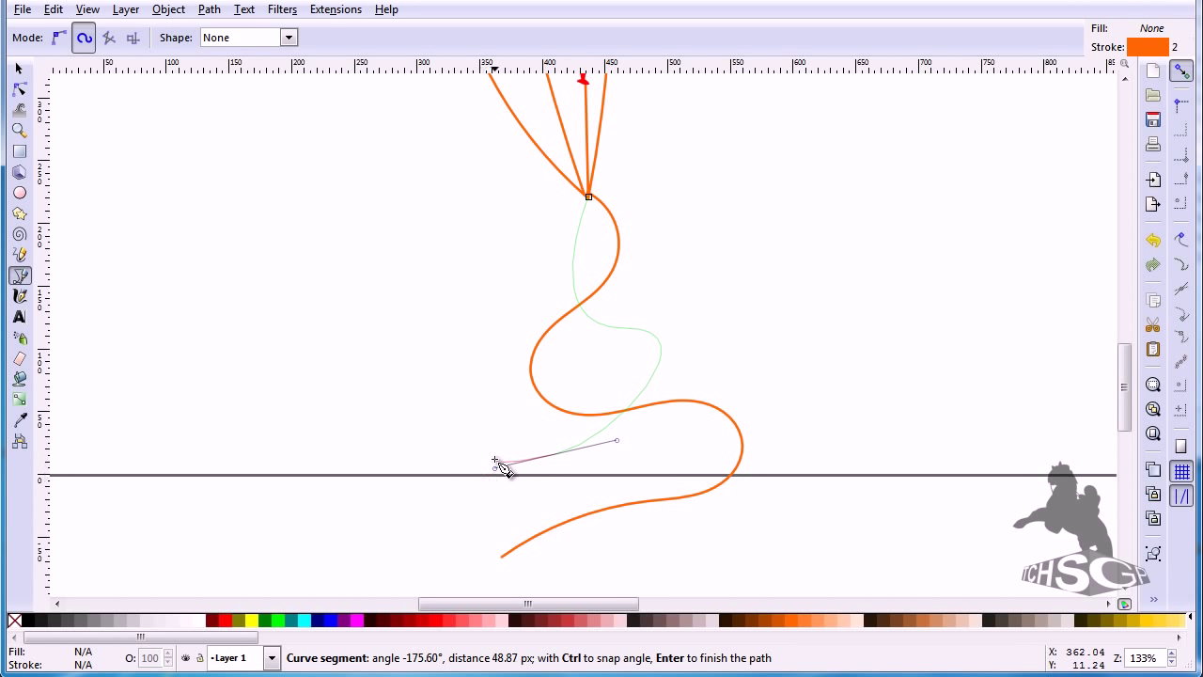
scroll(496, 461, down, 1)
scroll(495, 461, down, 1)
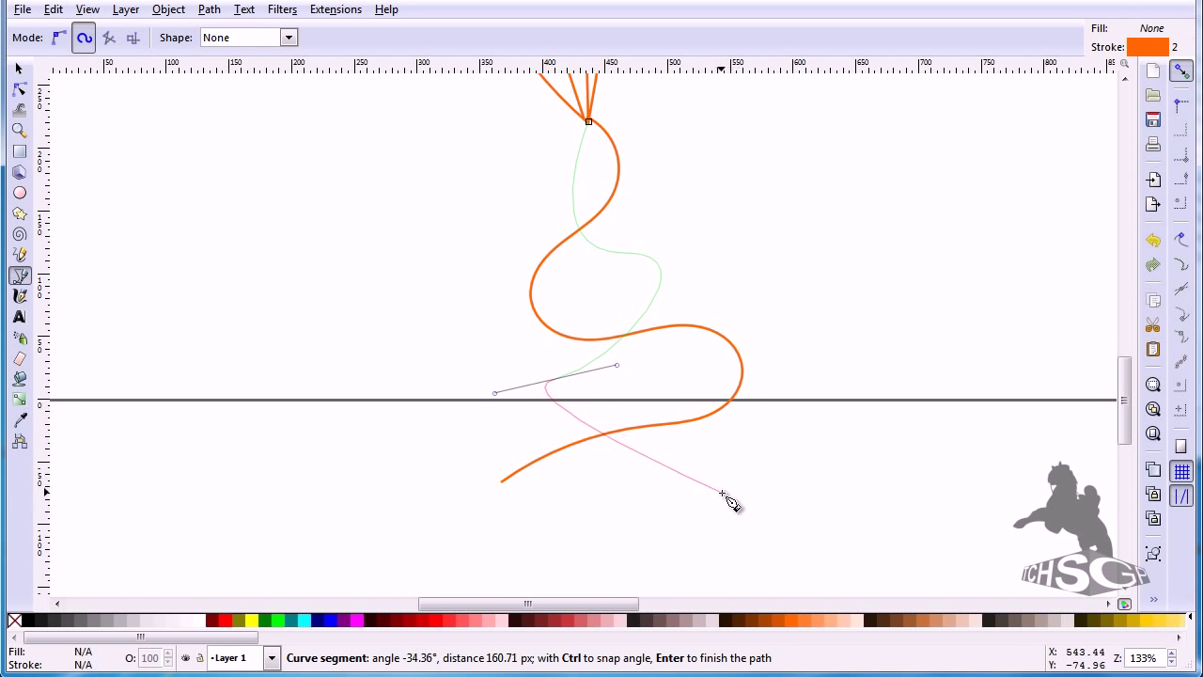
drag(614, 486, 612, 531)
key(Return)
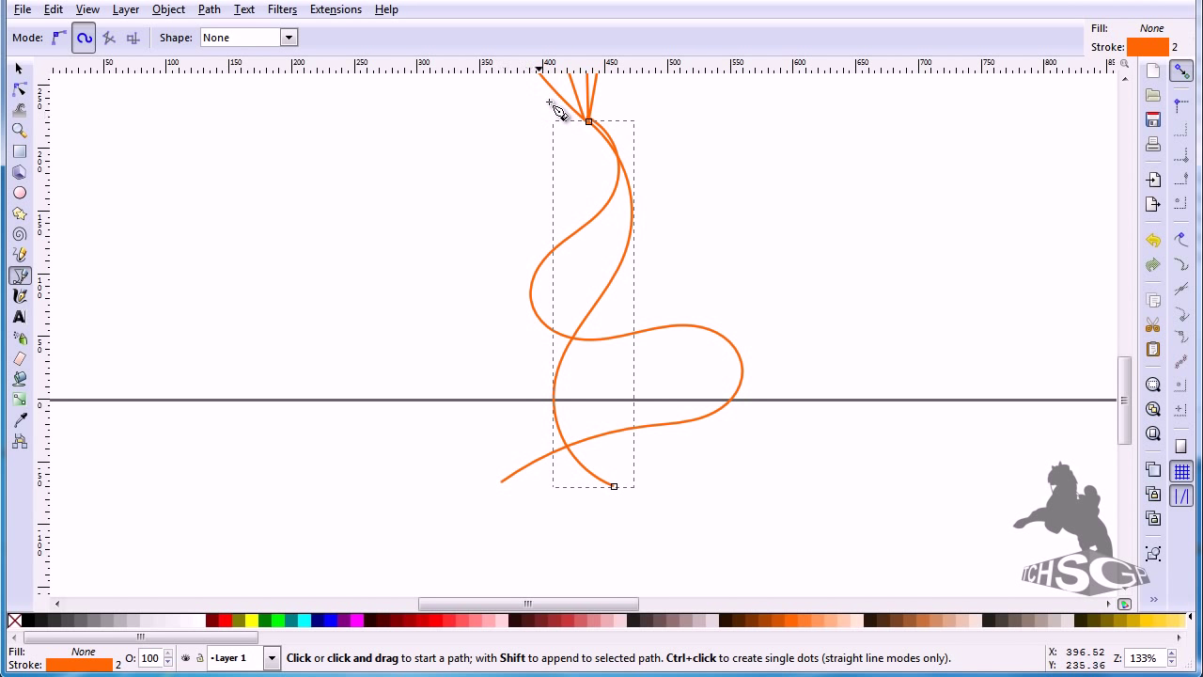
- Add a third wavy string from the knot, swinging right and ending near the bottom
click(590, 123)
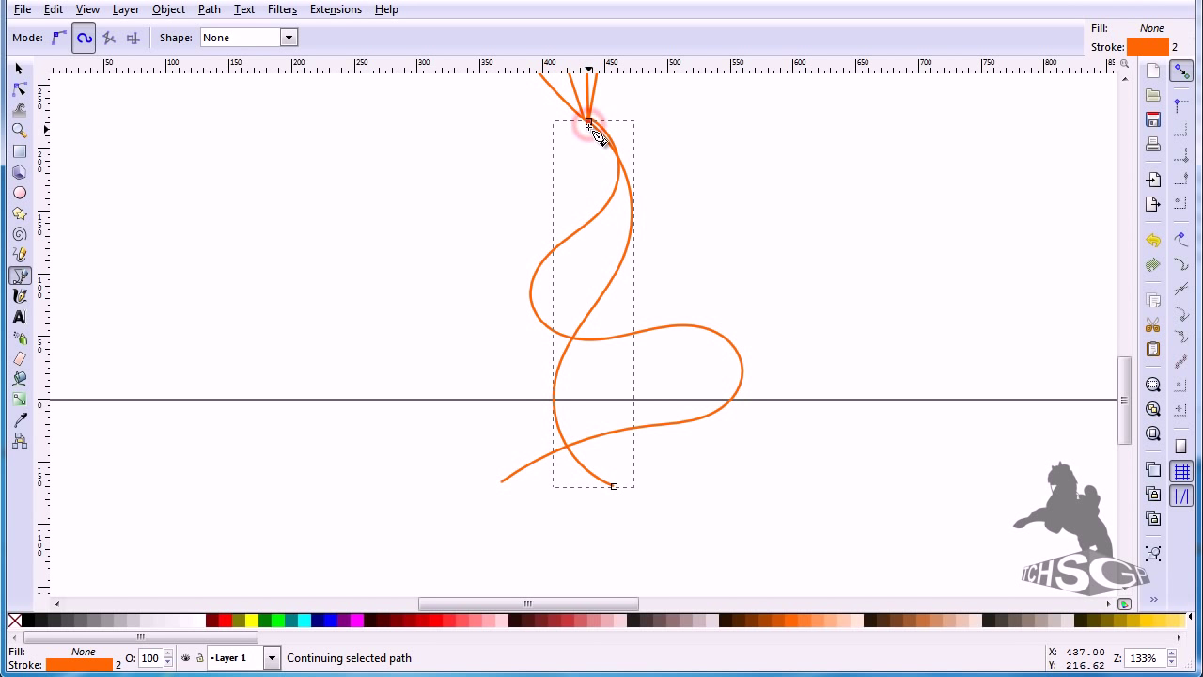
drag(566, 235, 617, 274)
drag(645, 339, 614, 395)
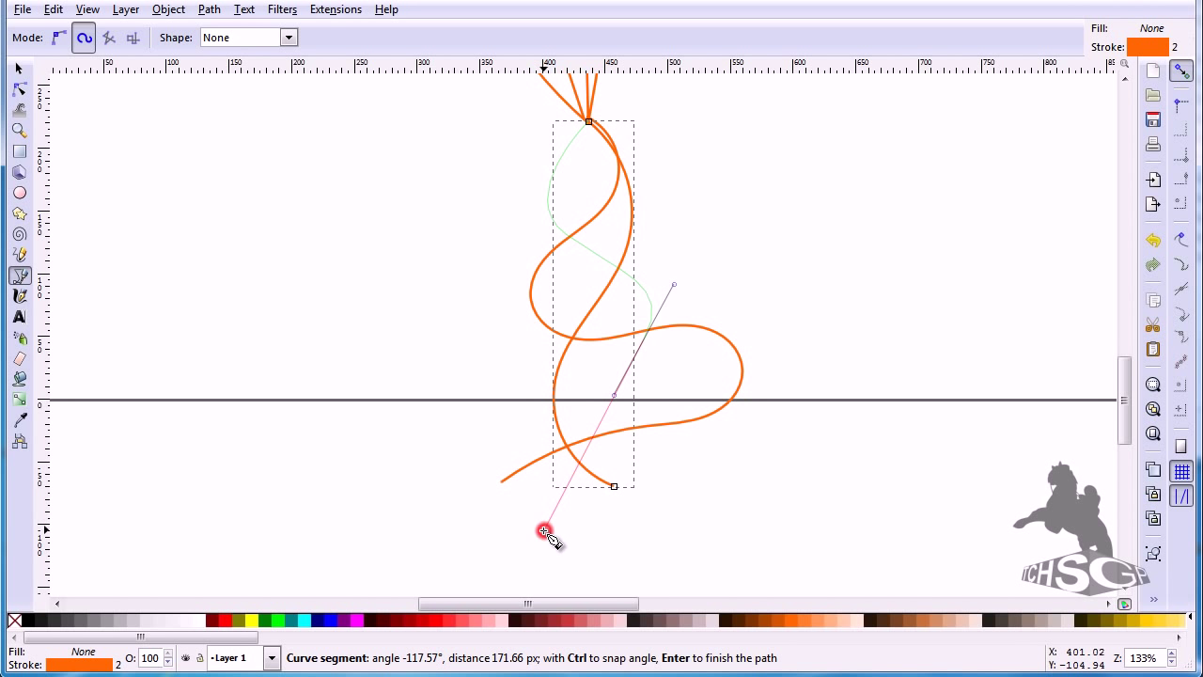
drag(544, 532, 585, 560)
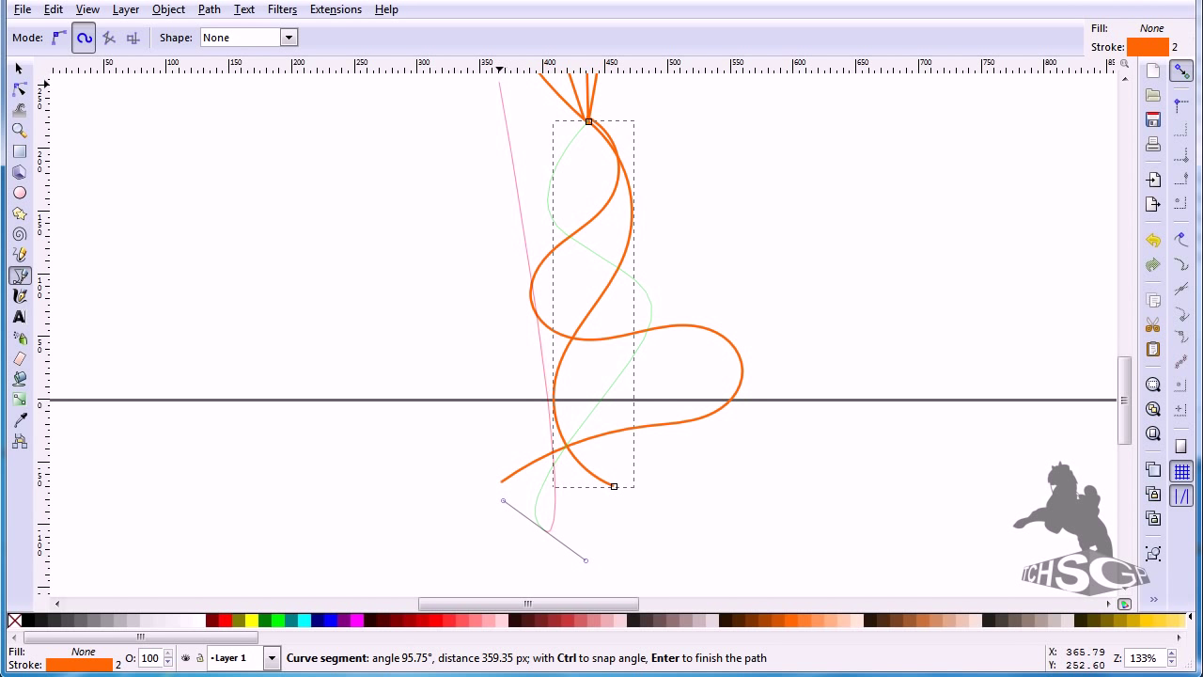
key(Return)
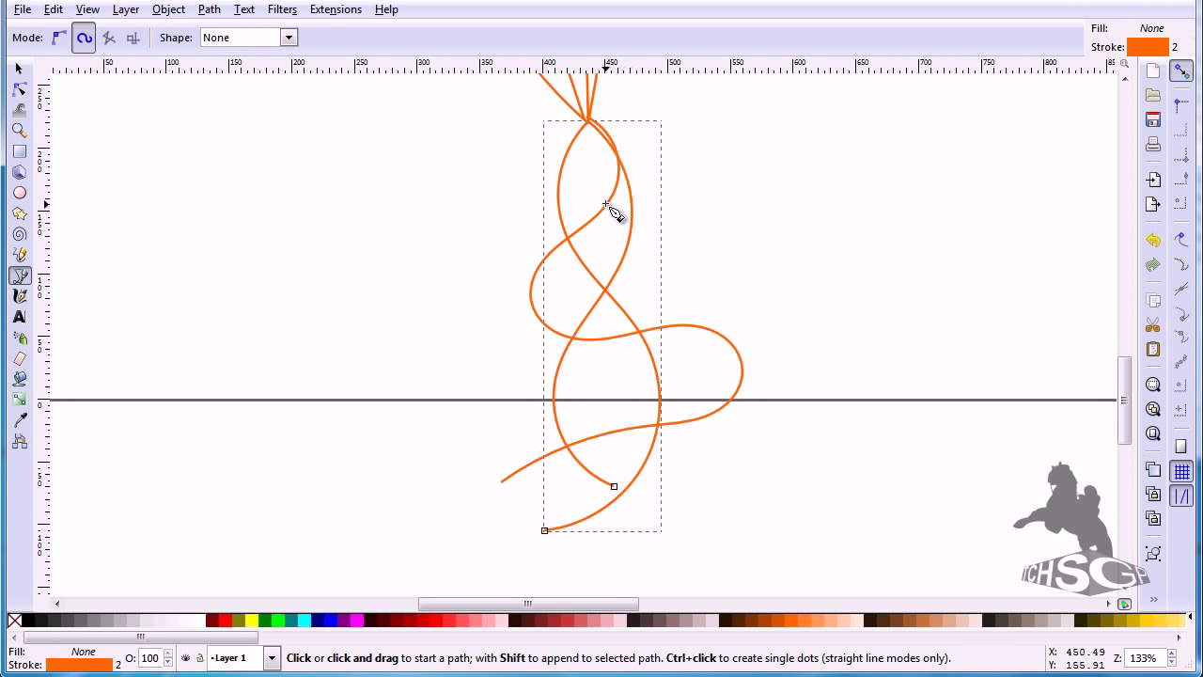
- Draw a third wavy orange string from the knot, looping left, right and left to the lower right
click(592, 128)
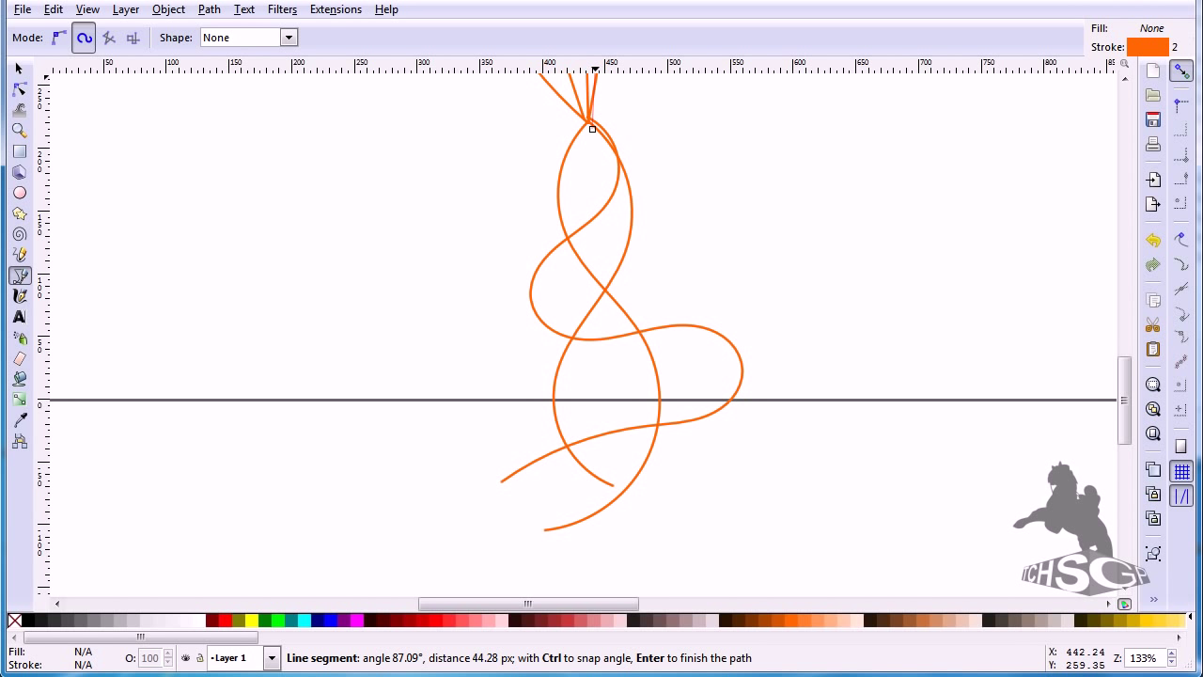
key(Escape)
key(Delete)
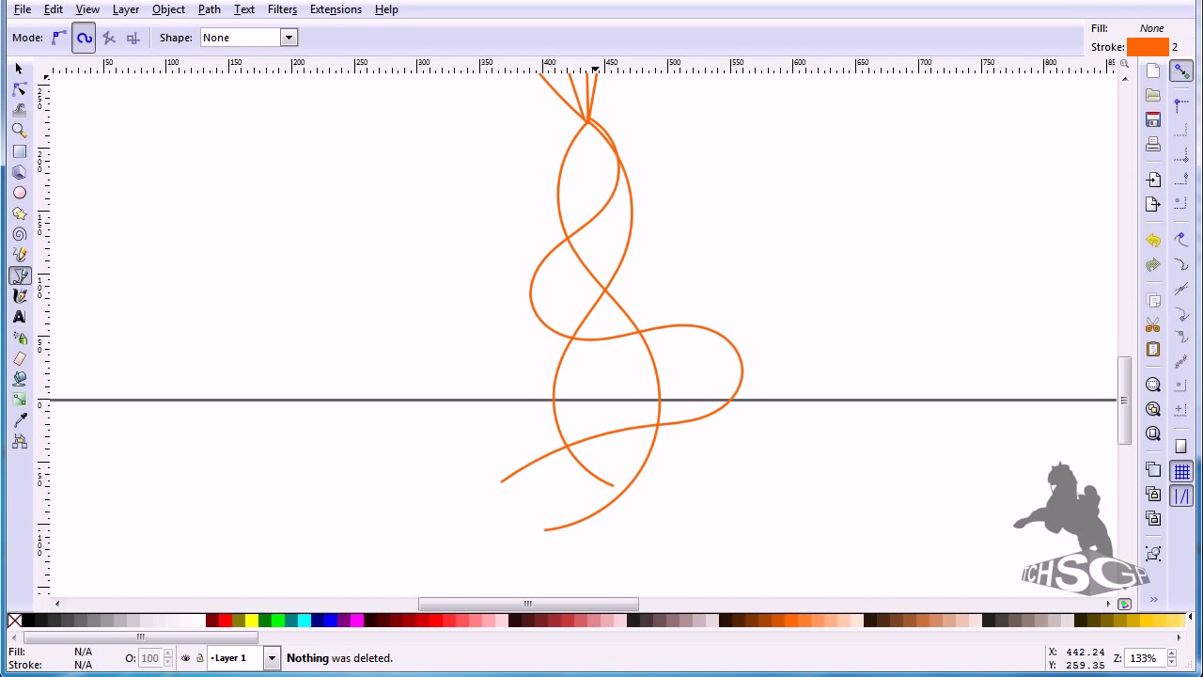
click(587, 119)
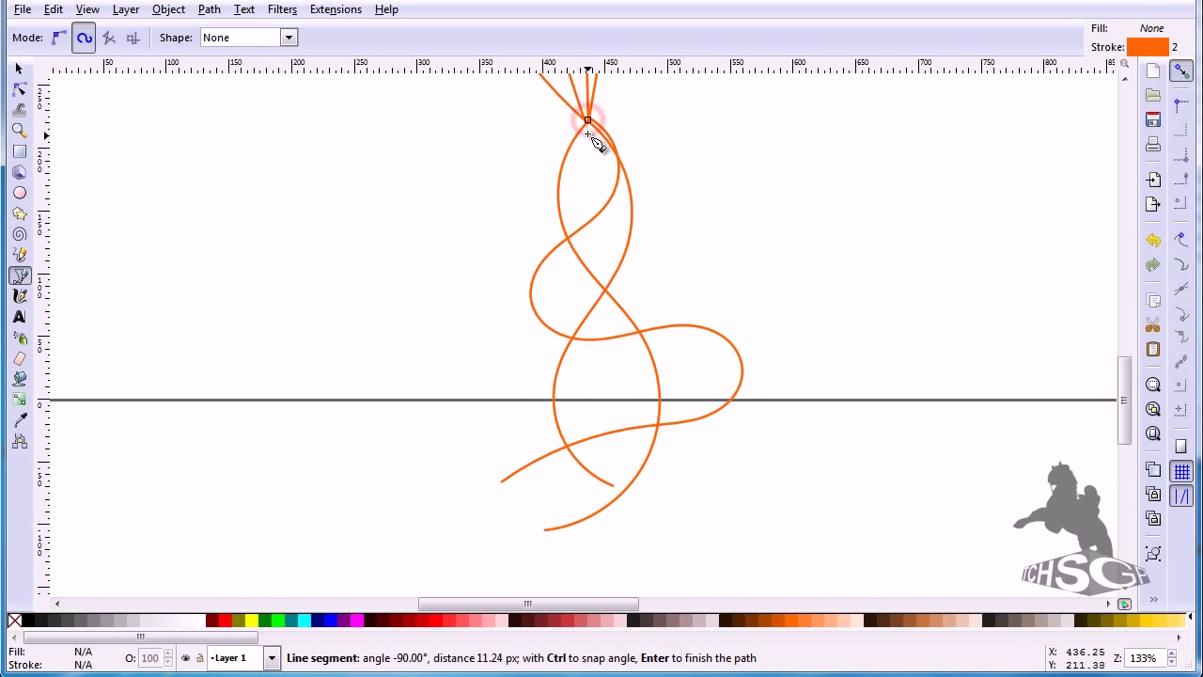
drag(580, 226, 637, 267)
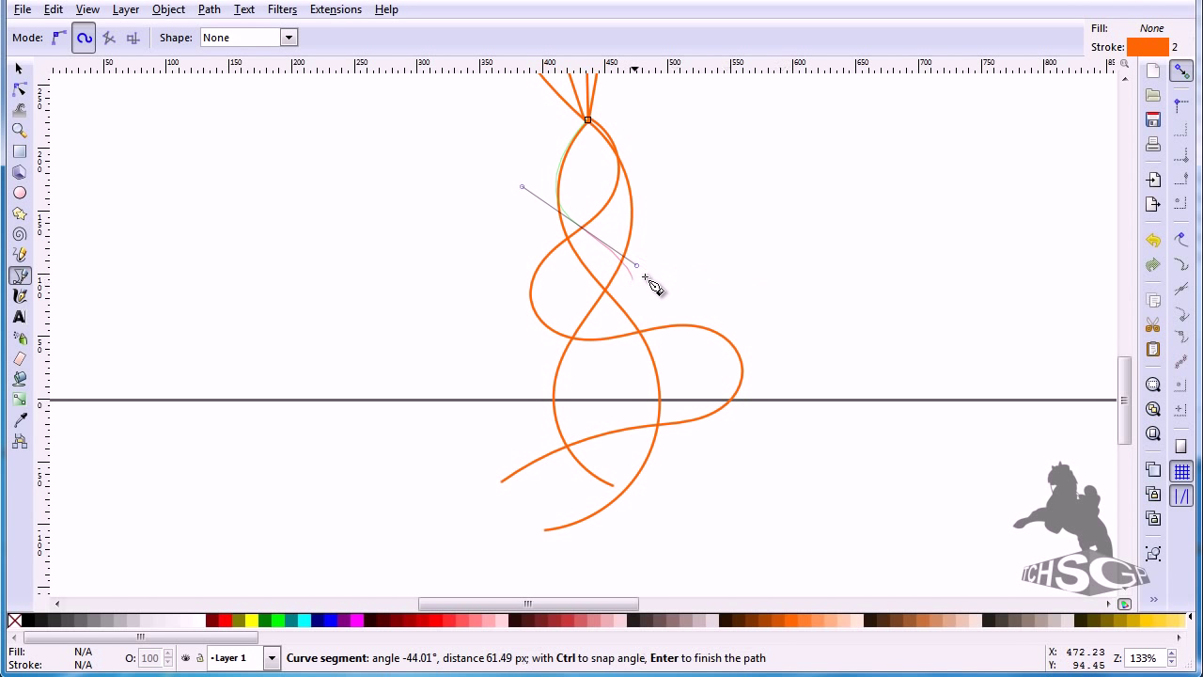
drag(673, 262, 649, 299)
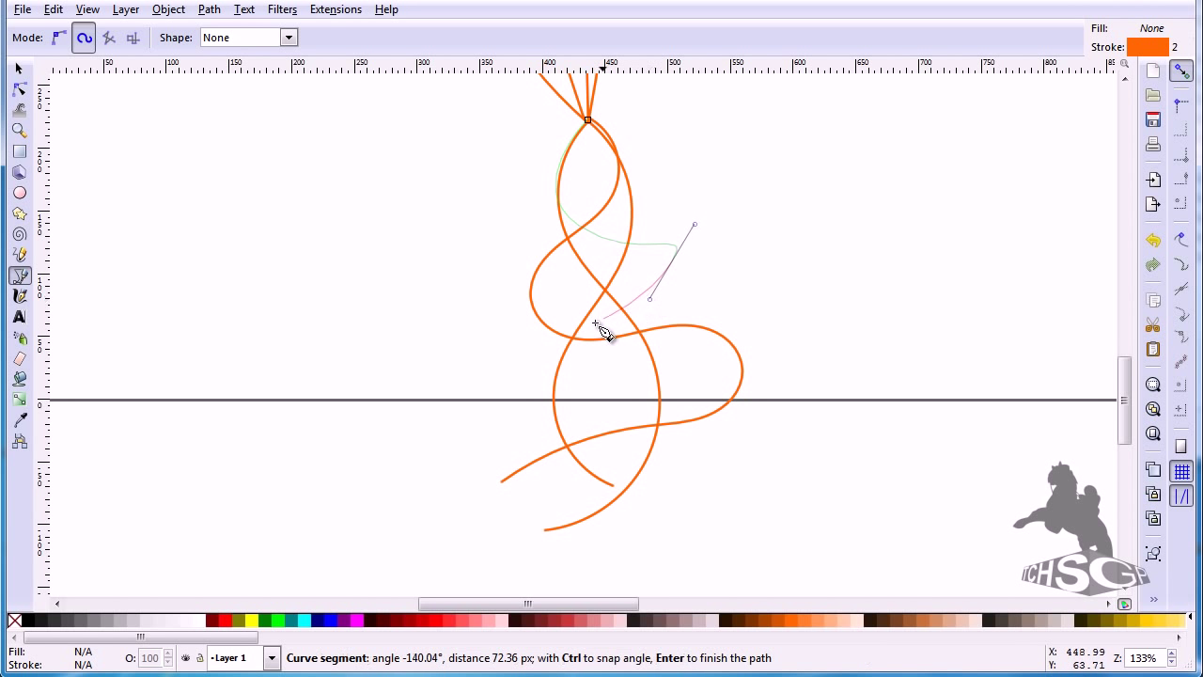
drag(506, 361, 553, 411)
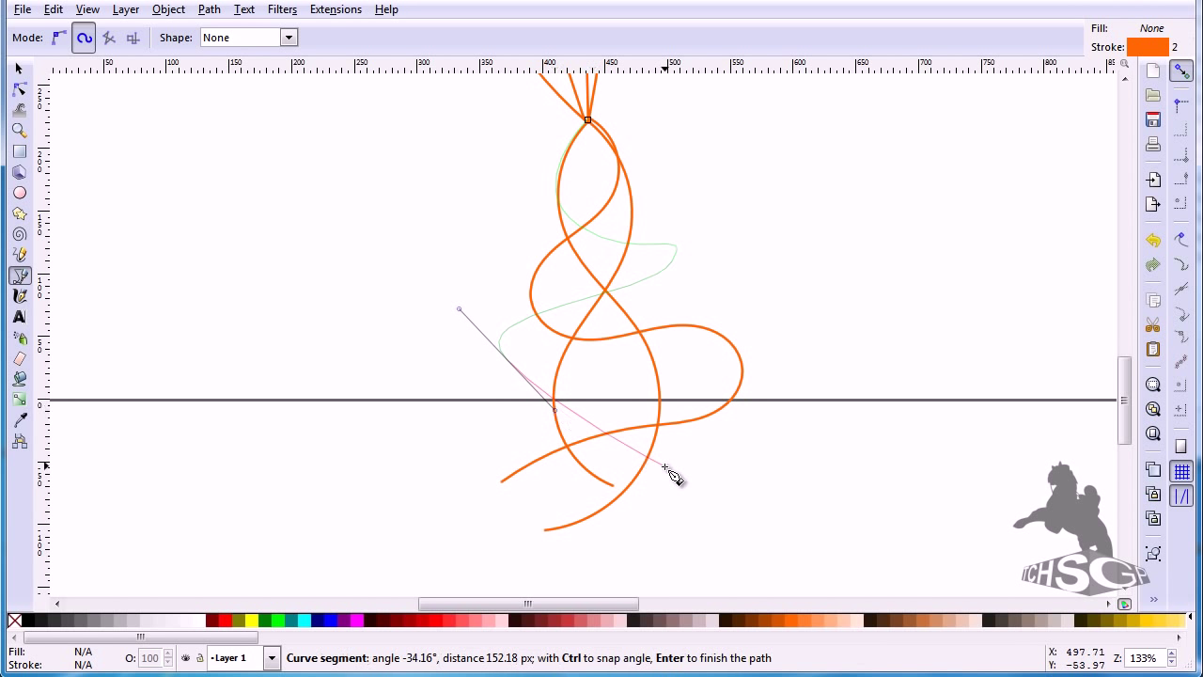
drag(687, 473, 671, 526)
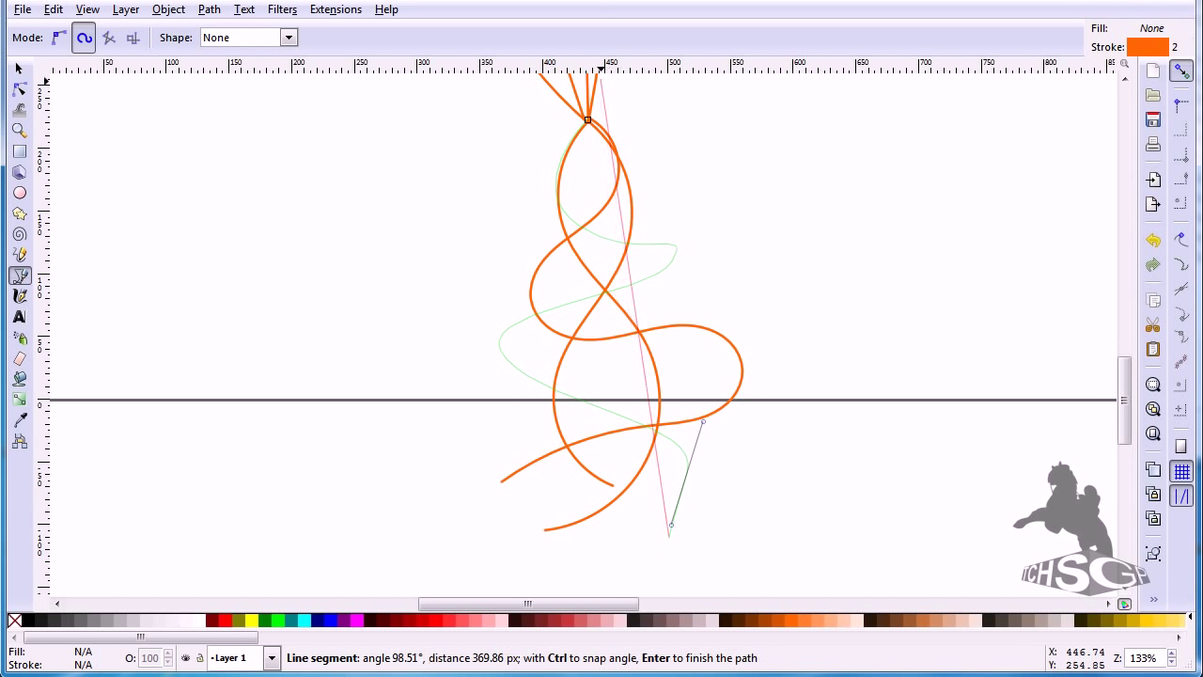
key(Return)
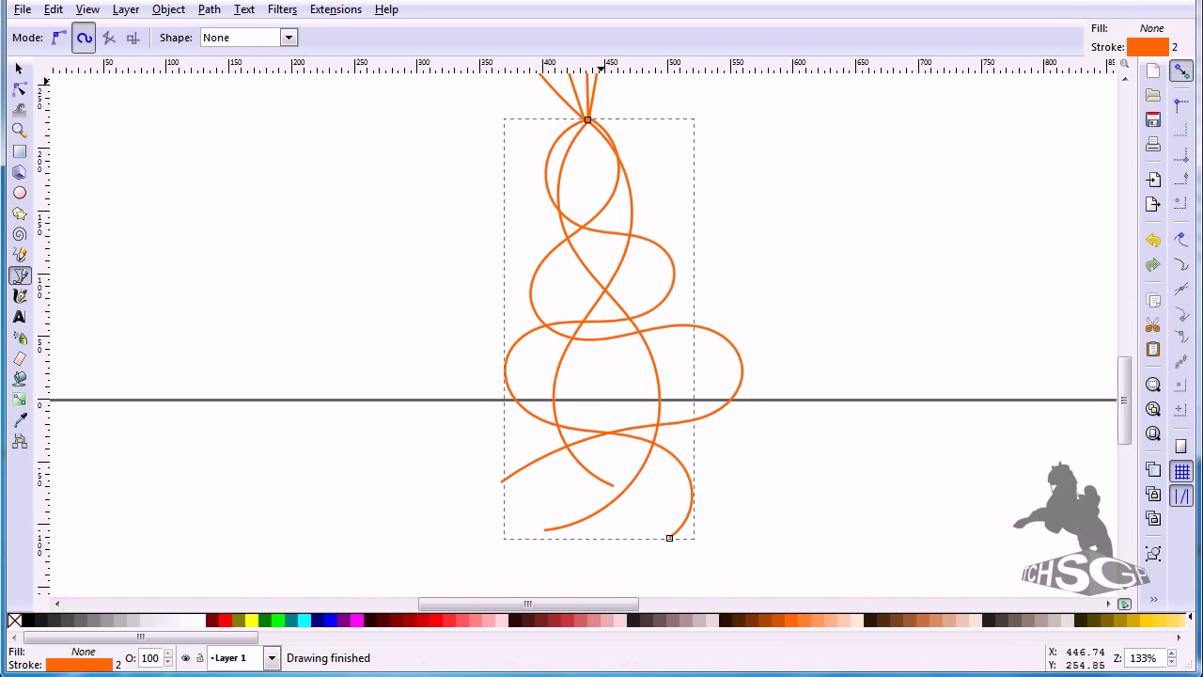
- Group all balloons and strings into one 9-object group and move it right
click(19, 69)
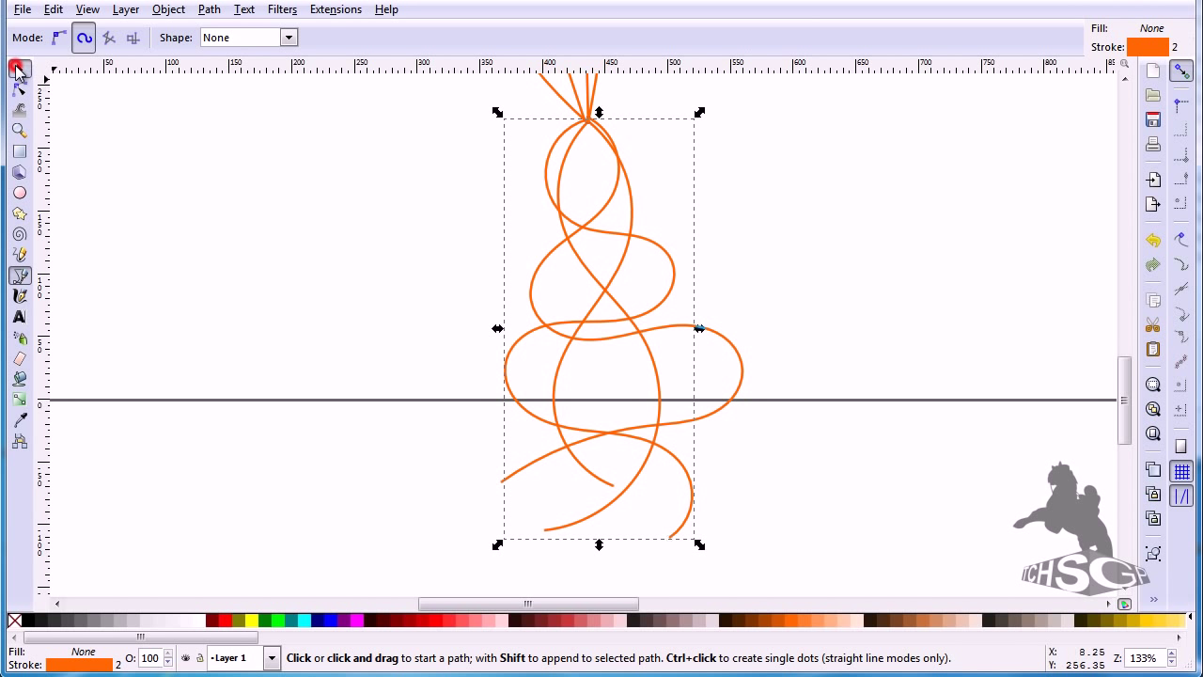
key(4)
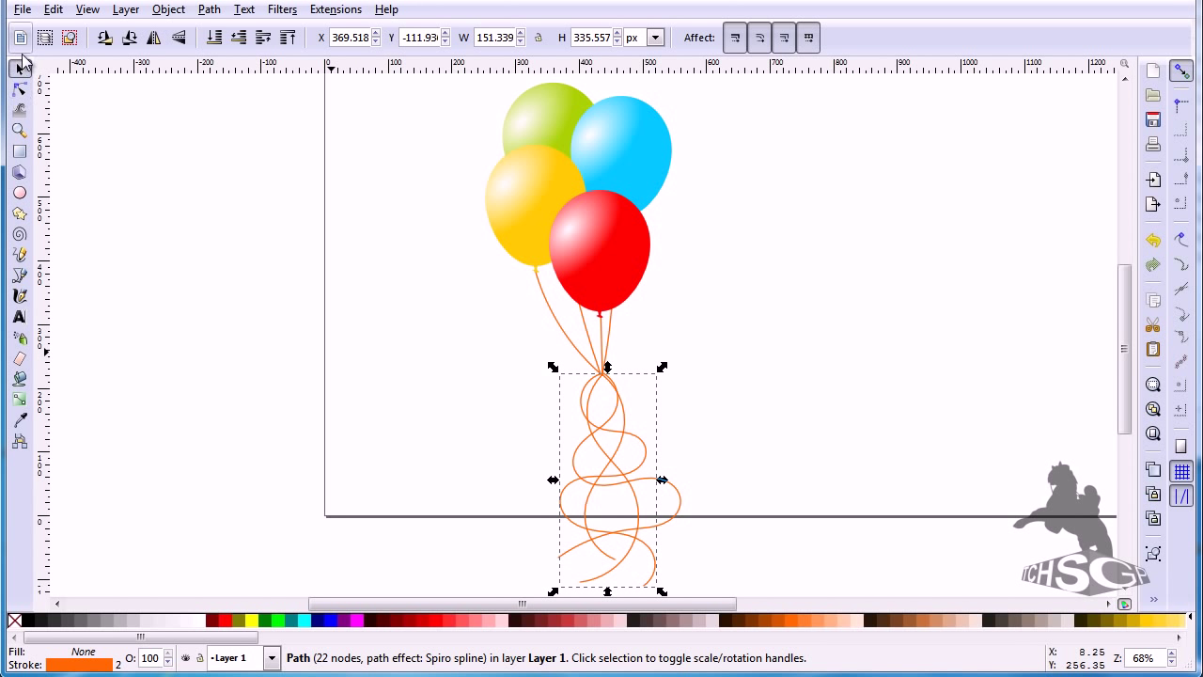
click(36, 38)
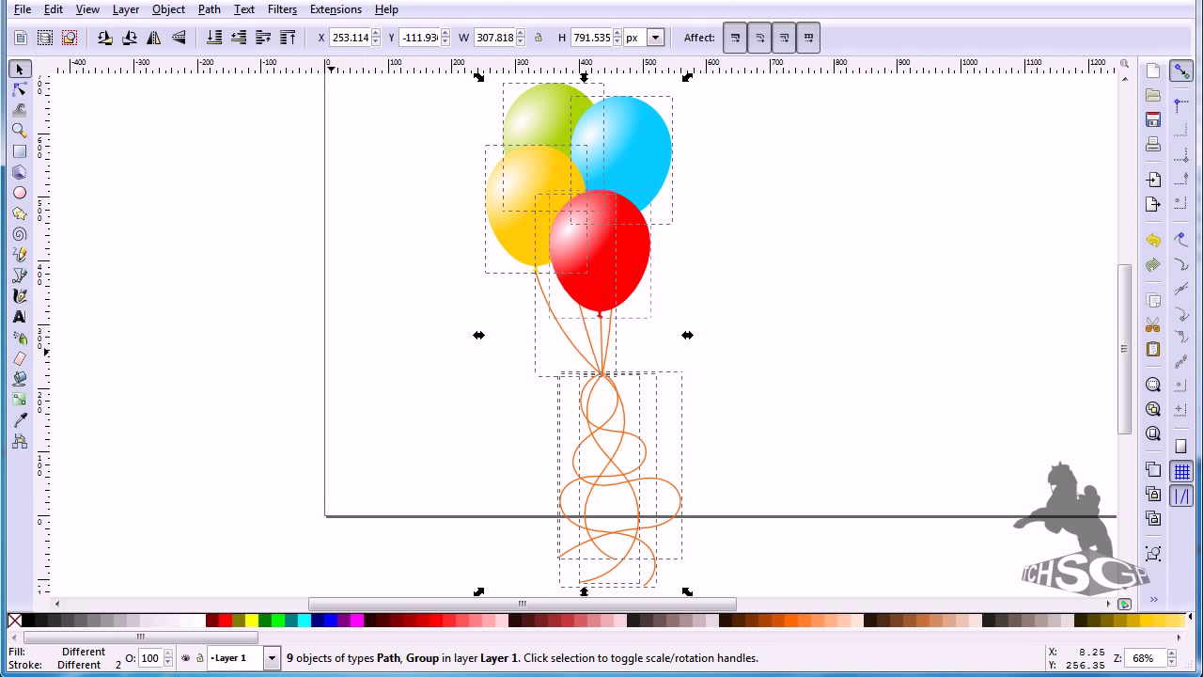
key(ctrl)
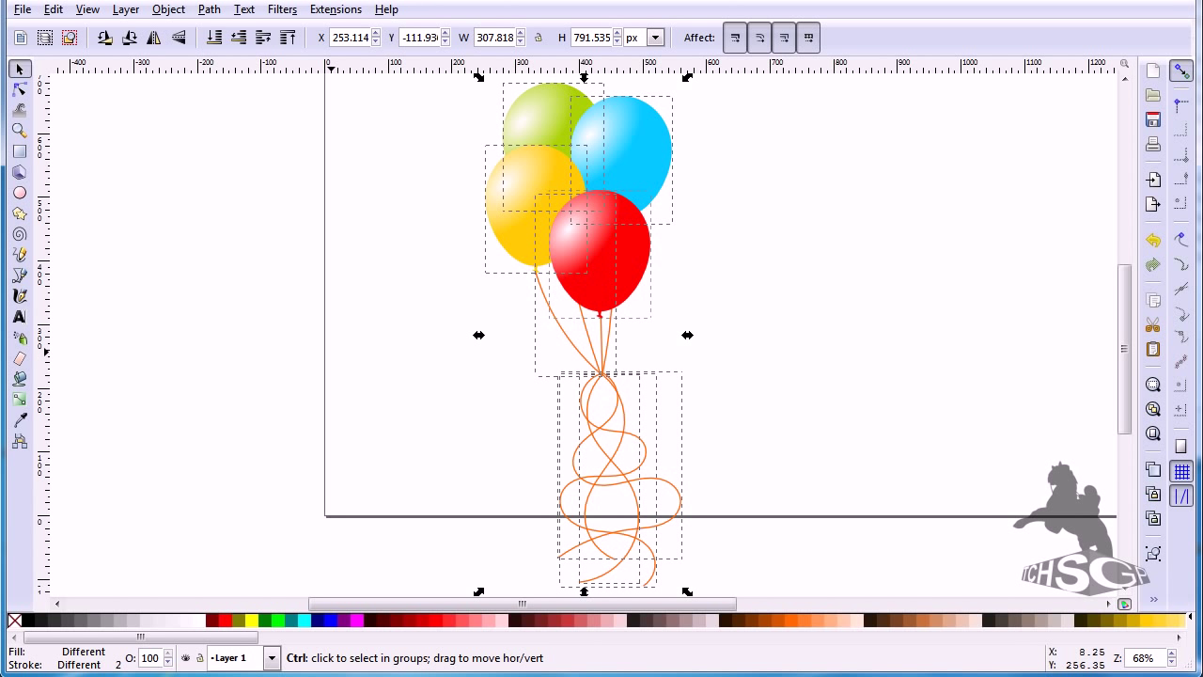
key(ctrl+g)
mouse_move(541, 188)
mouse_down()
mouse_move(780, 115)
mouse_move(783, 185)
mouse_up()
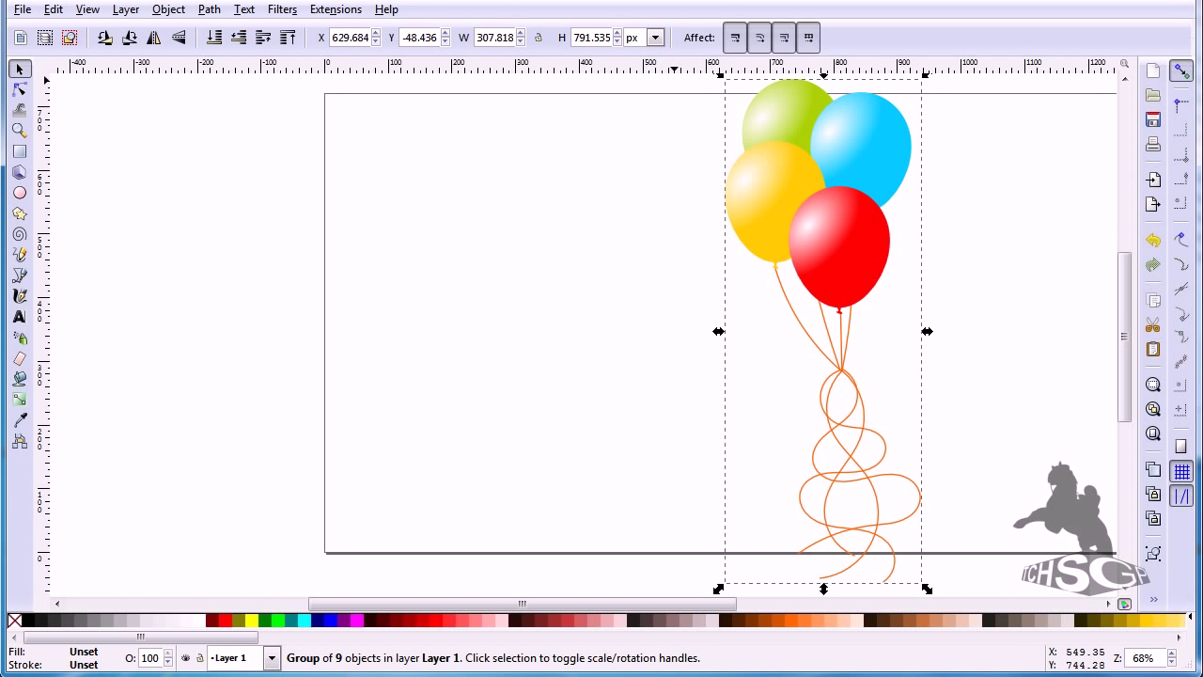
- Lock the width/height ratio, shrink the balloon group proportionally, and move it up and right
key(5)
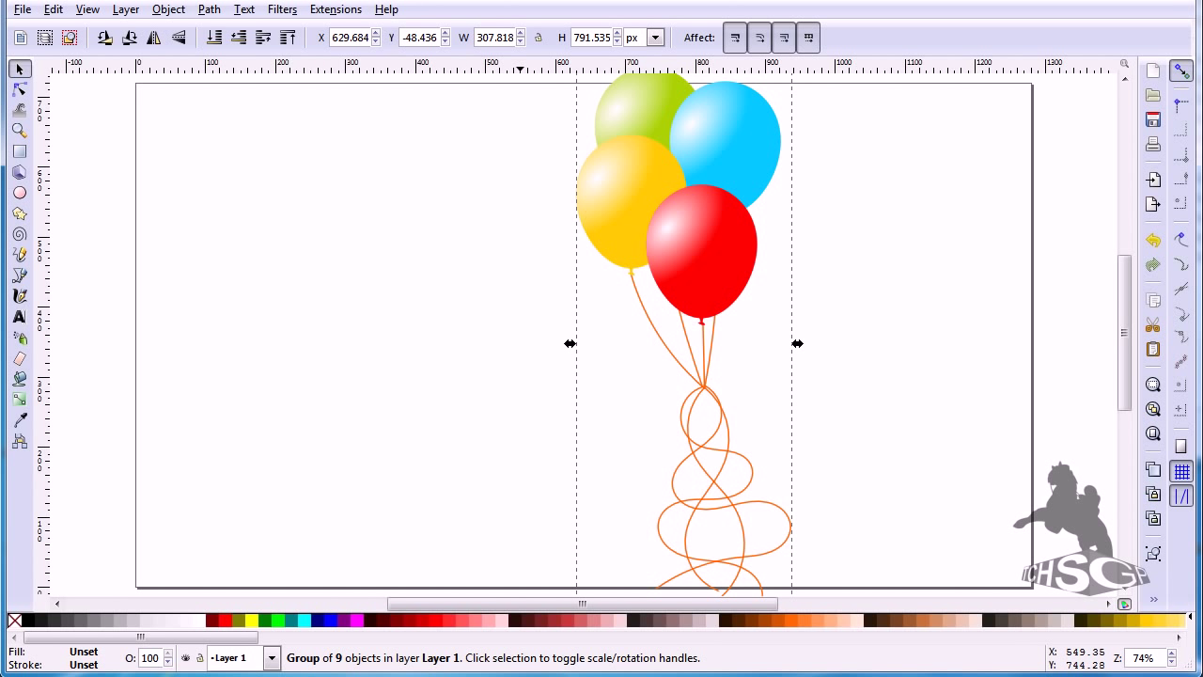
drag(602, 155, 584, 192)
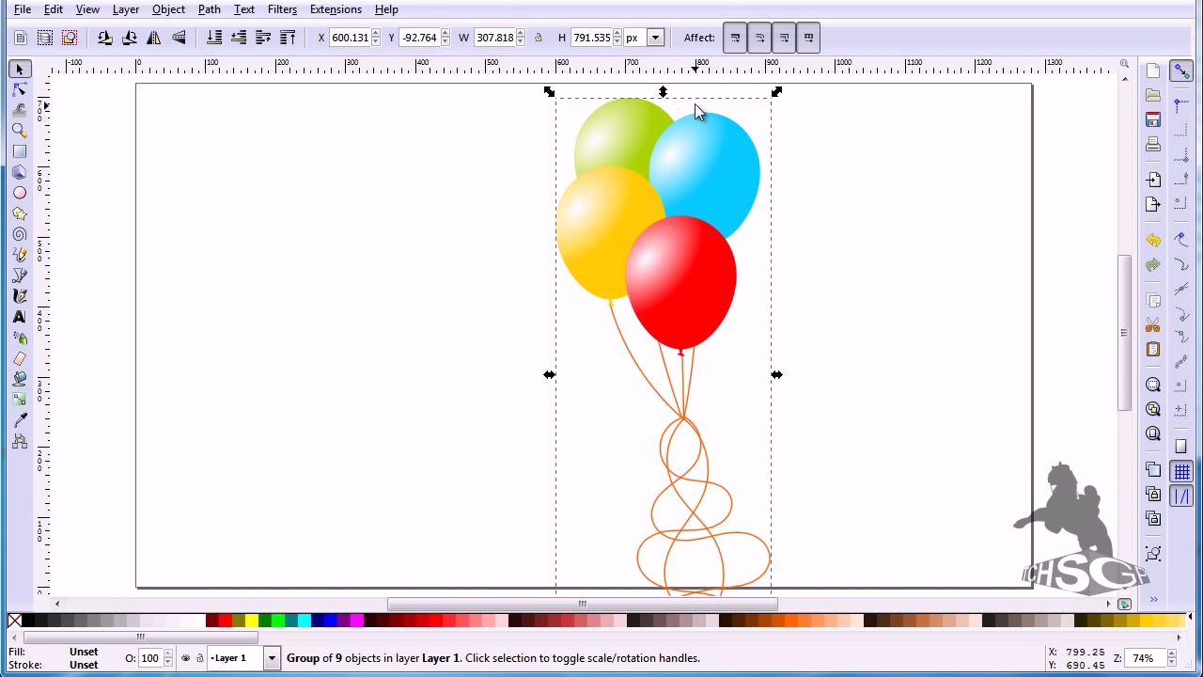
click(539, 38)
drag(778, 94, 741, 140)
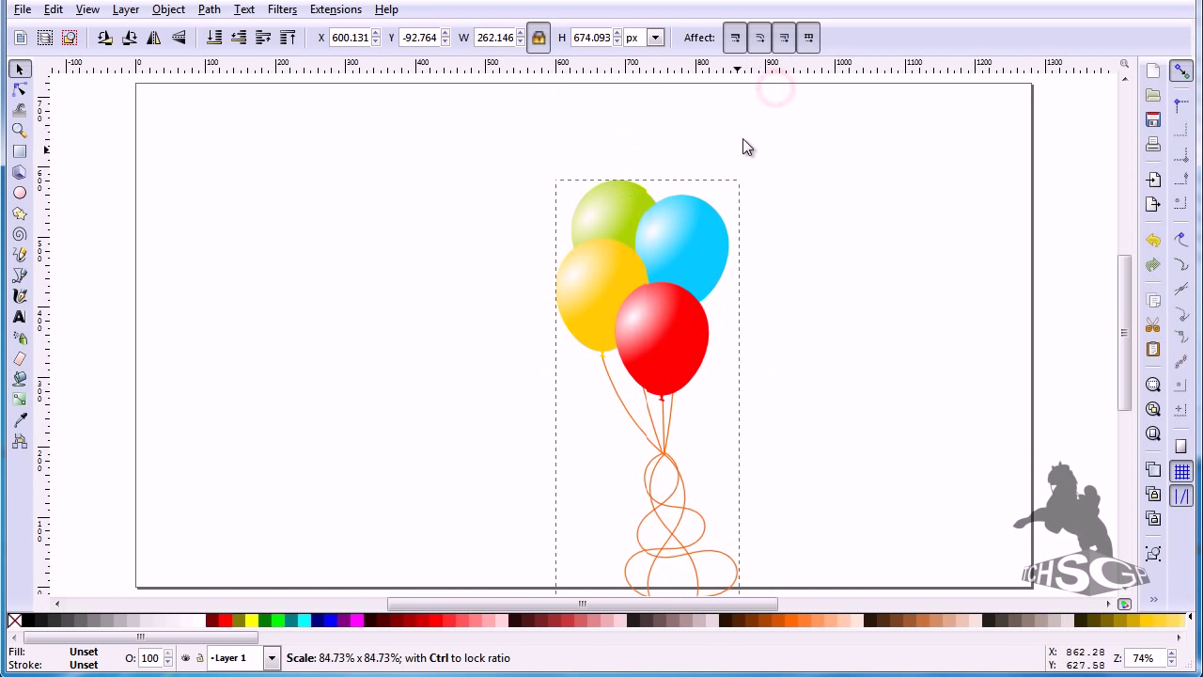
click(667, 251)
drag(667, 246, 682, 183)
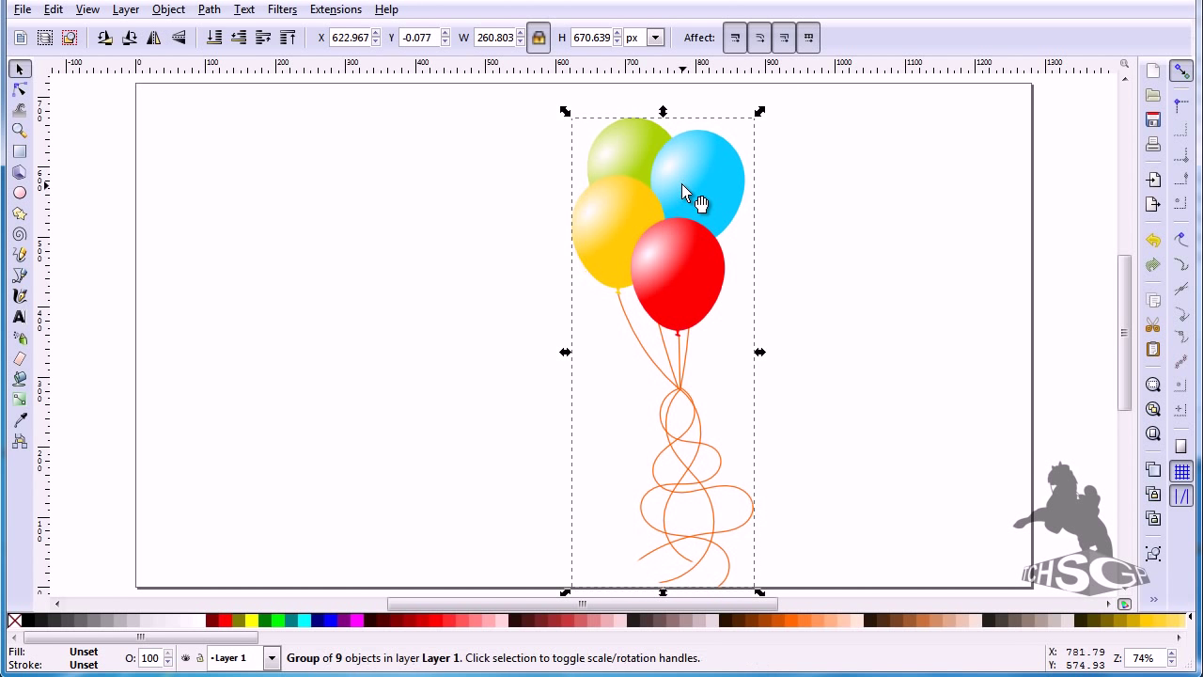
- Fine-tune the group to 250.056 × 643.006 px at X 625.654, Y 36.191, then deselect
drag(759, 110, 752, 137)
mouse_move(727, 191)
mouse_down()
mouse_move(741, 164)
mouse_move(723, 166)
mouse_up()
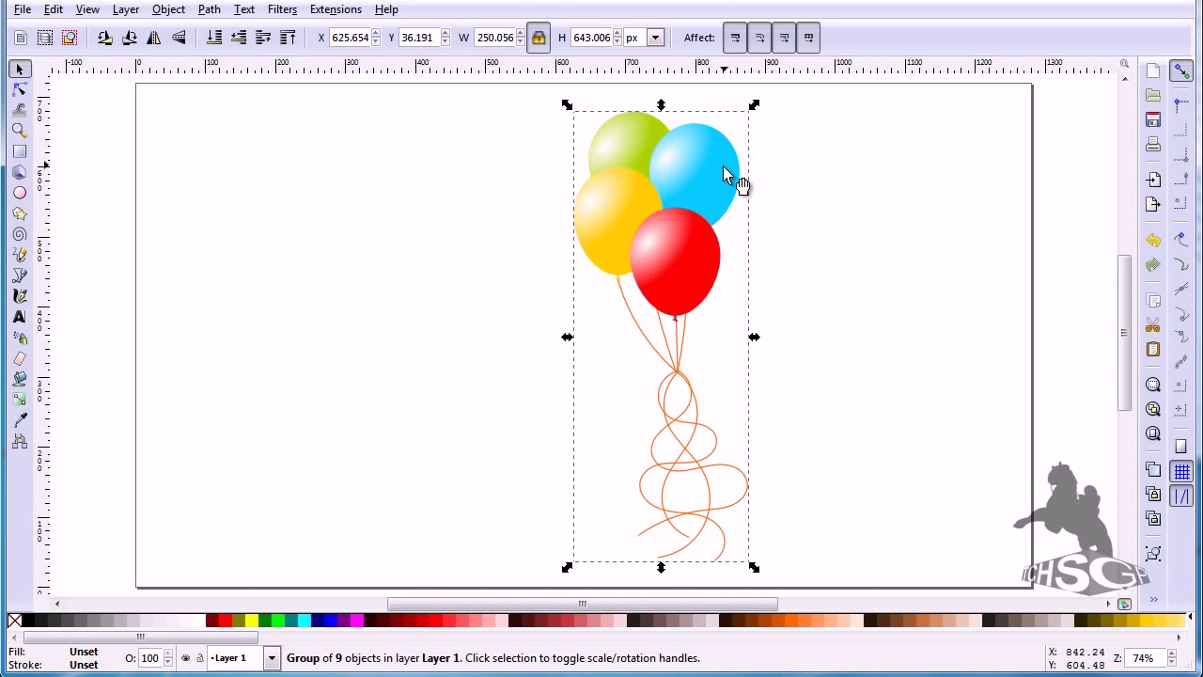
key(3)
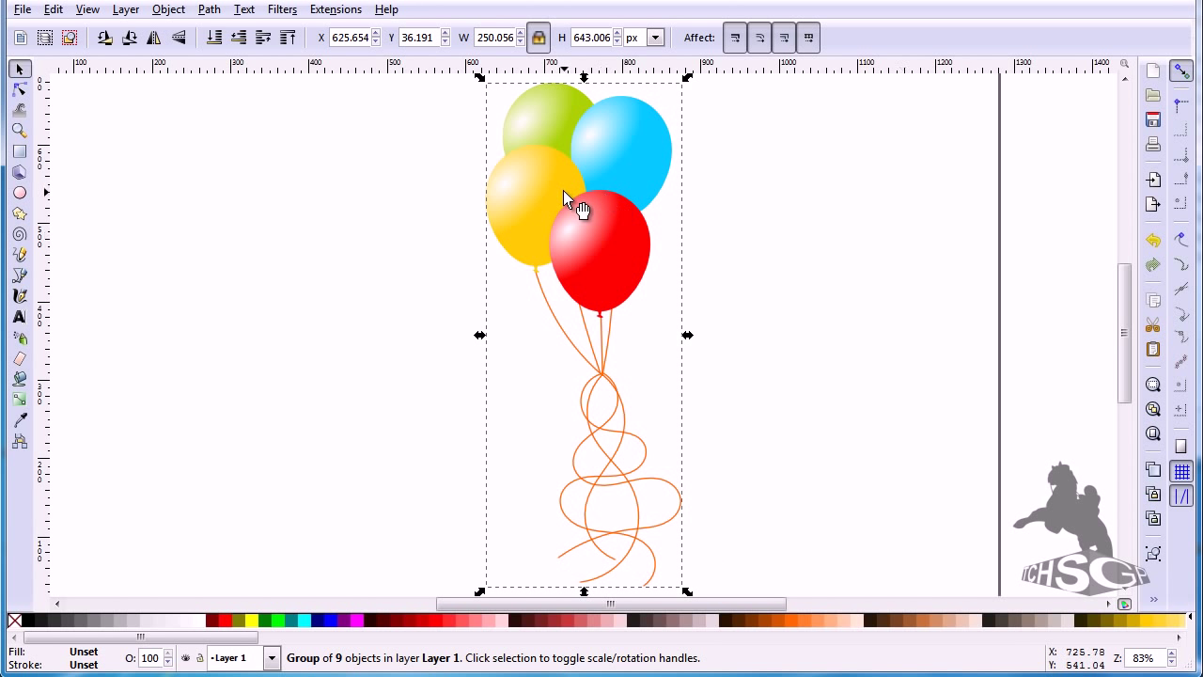
click(851, 222)
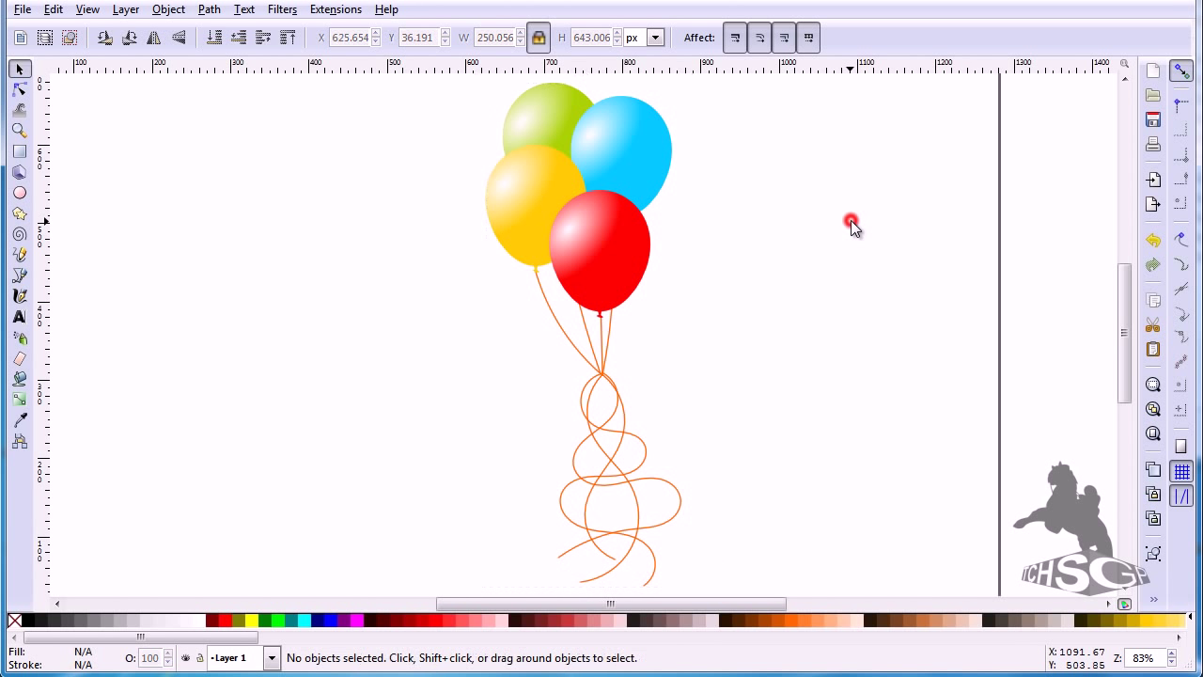